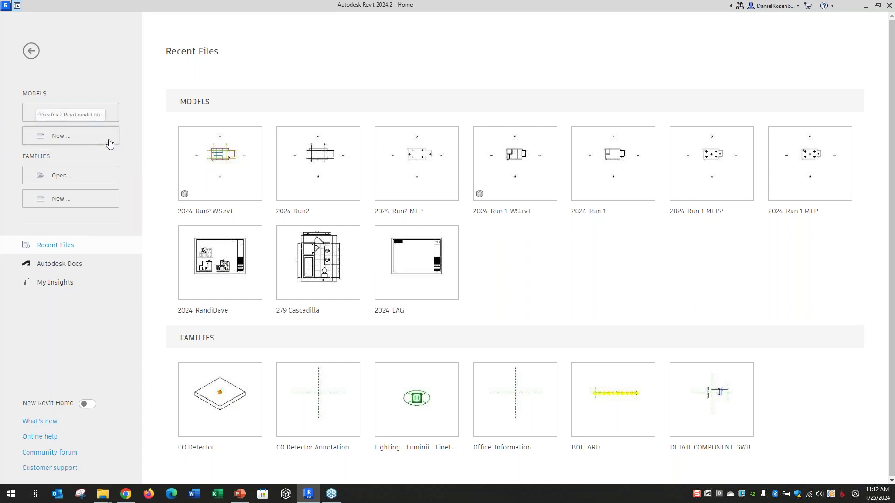
# - Create a new project from the ARCH TEMPLATE template file
pyautogui.click(111, 140)
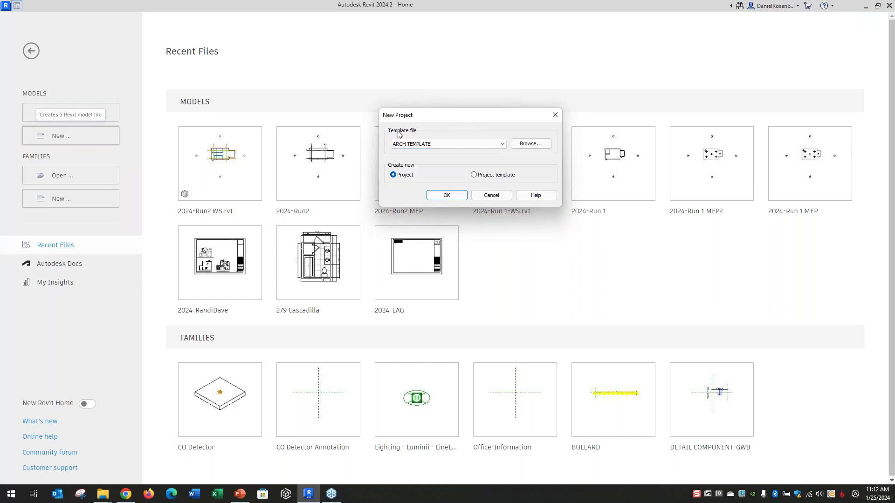
pyautogui.click(525, 144)
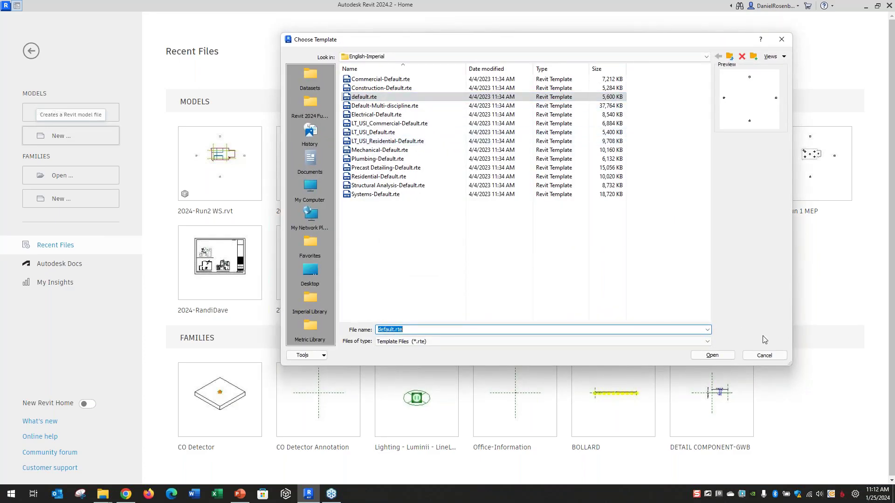
pyautogui.click(769, 355)
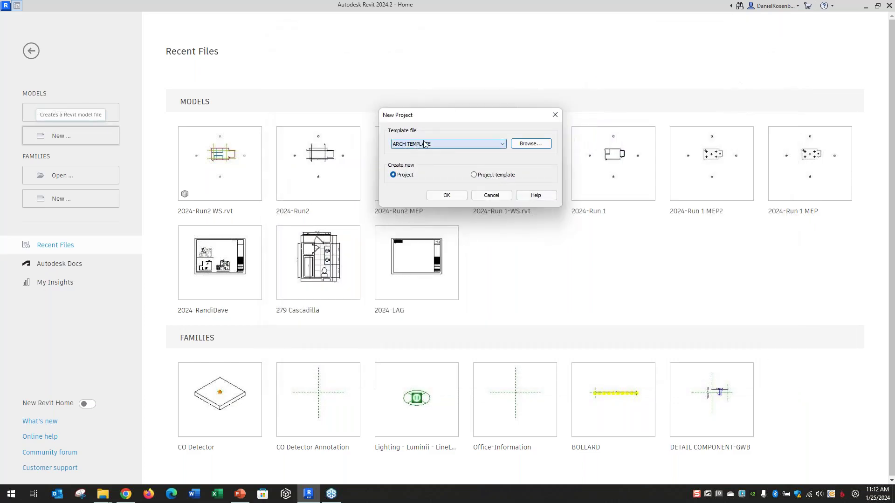
pyautogui.click(448, 195)
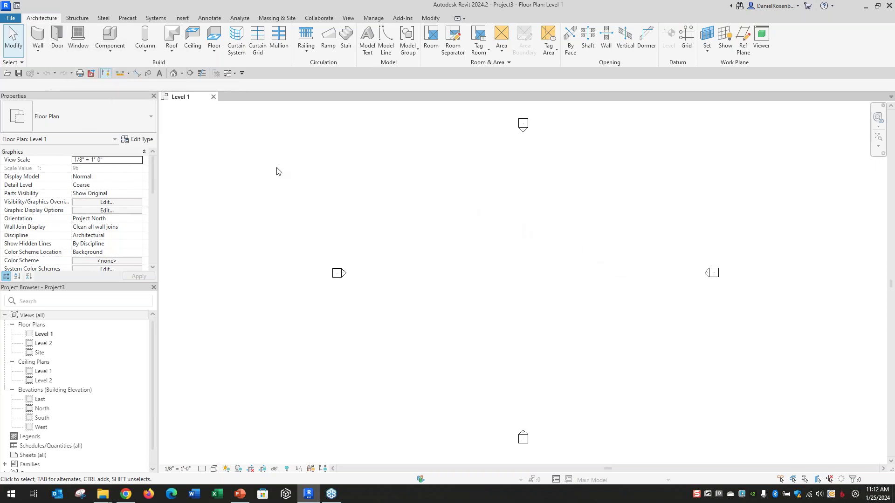
# - Draw a rectangular outline of Basic Wall Generic - 8" walls between the elevation markers on Level 1
pyautogui.click(37, 35)
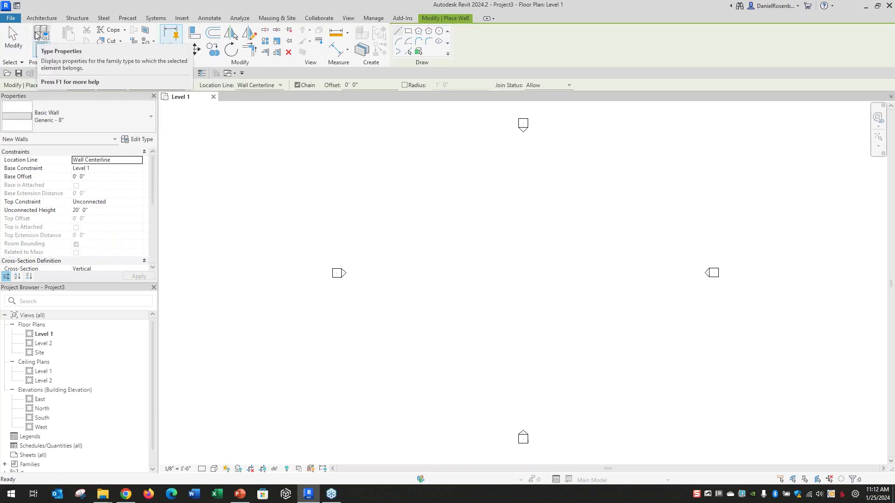
pyautogui.click(408, 32)
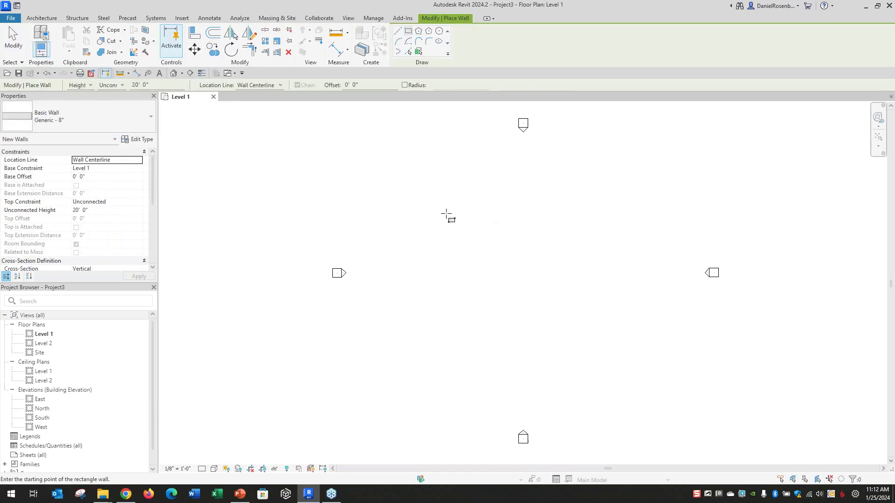
pyautogui.click(426, 213)
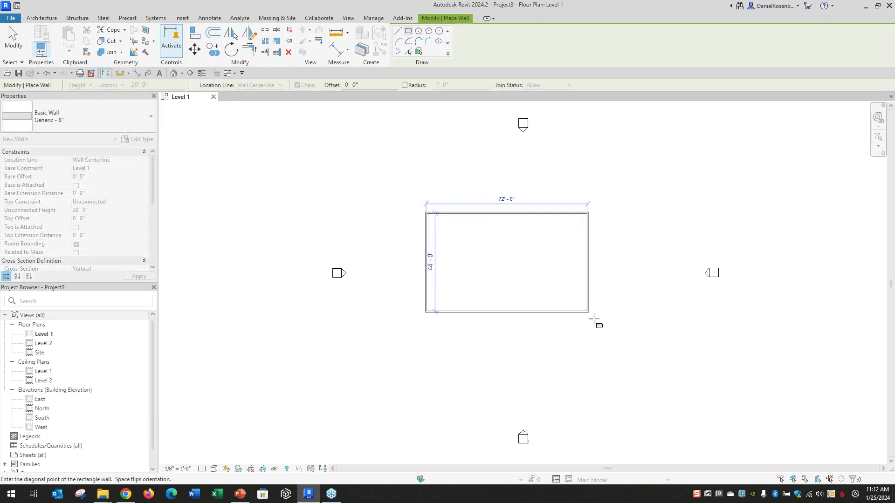
pyautogui.click(633, 340)
pyautogui.press('Escape')
pyautogui.press('Escape')
# - Move the rectangle's east and south walls inward so the outline is about 72' wide and 48' deep
pyautogui.click(634, 278)
pyautogui.moveTo(631, 256); pyautogui.dragTo(587, 260)
pyautogui.click(563, 298)
pyautogui.click(535, 339)
pyautogui.moveTo(535, 339); pyautogui.dragTo(539, 320)
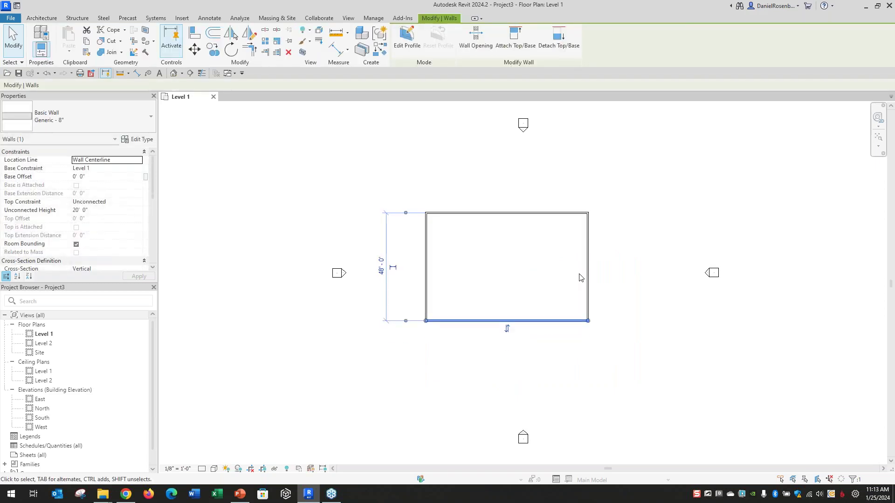
pyautogui.click(605, 260)
# - Examine the phasing properties of the rectangle's north wall
pyautogui.scroll(2, 547, 246)
pyautogui.scroll(1, 517, 246)
pyautogui.scroll(-1, 450, 166)
pyautogui.scroll(1, 450, 264)
pyautogui.scroll(-1, 468, 264)
pyautogui.scroll(-1, 469, 266)
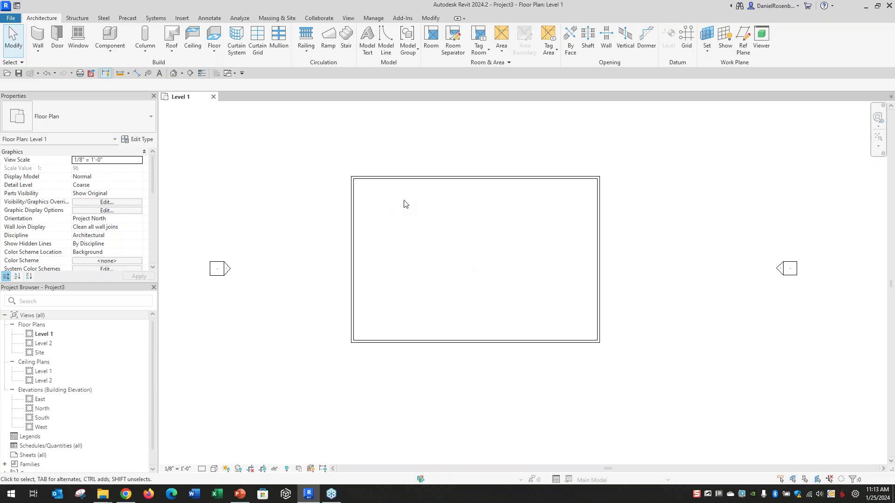
pyautogui.scroll(1, 450, 240)
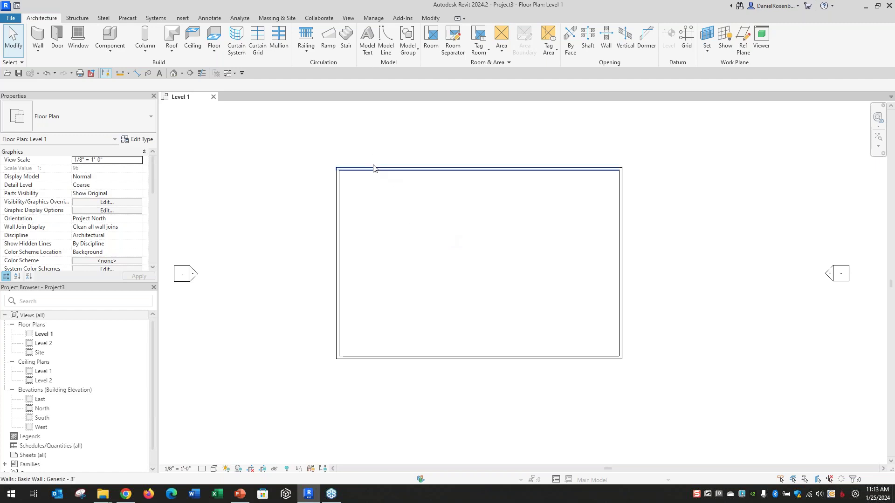
pyautogui.click(374, 169)
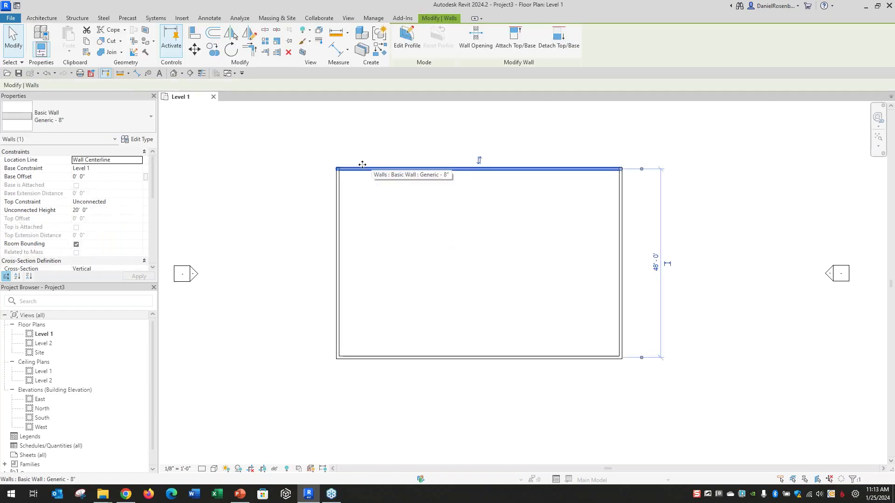
pyautogui.scroll(-4, 150, 172)
pyautogui.scroll(-5, 147, 196)
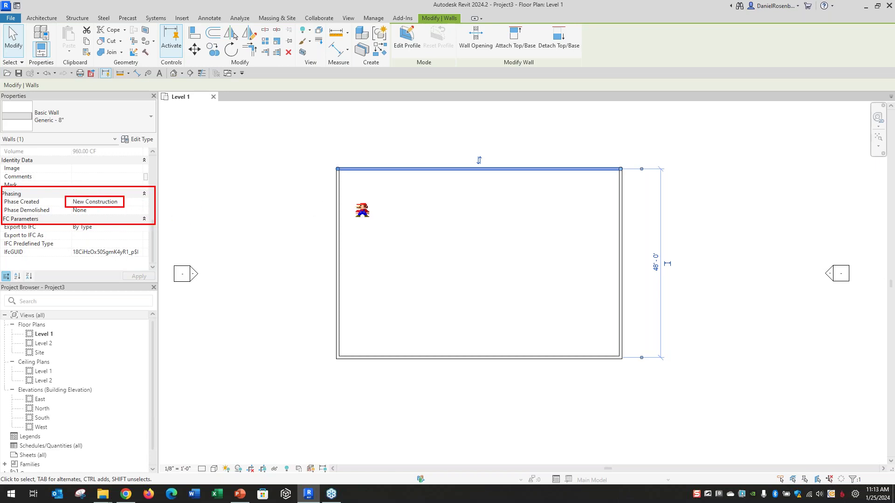
# - Set Phase Created to Existing for all four connected walls of the rectangle
pyautogui.click(356, 147)
pyautogui.press('Tab')
pyautogui.click(362, 175)
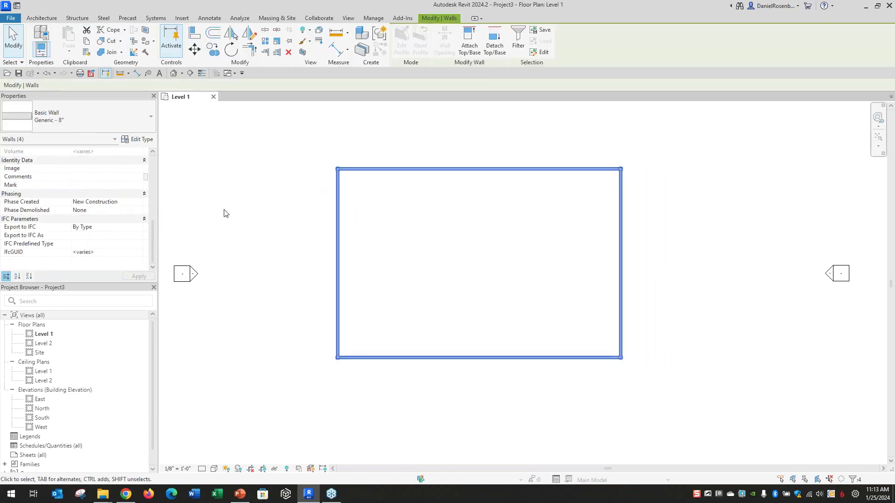
pyautogui.click(138, 205)
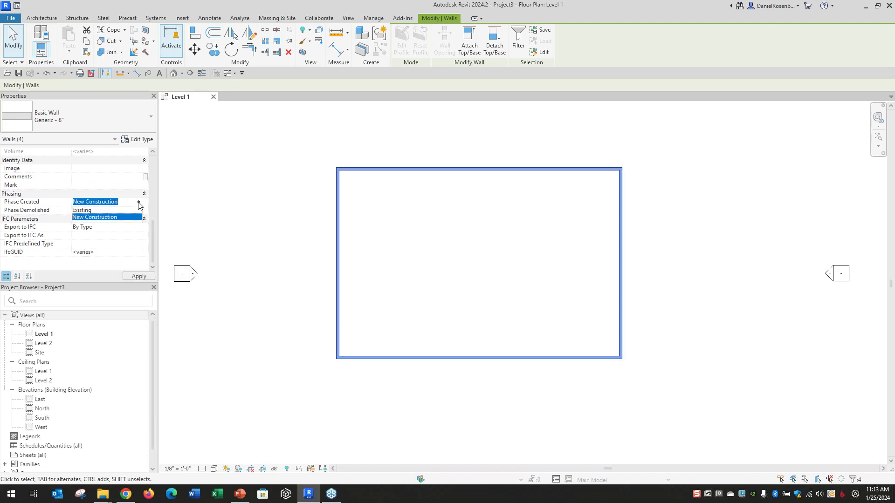
pyautogui.click(92, 215)
pyautogui.click(270, 220)
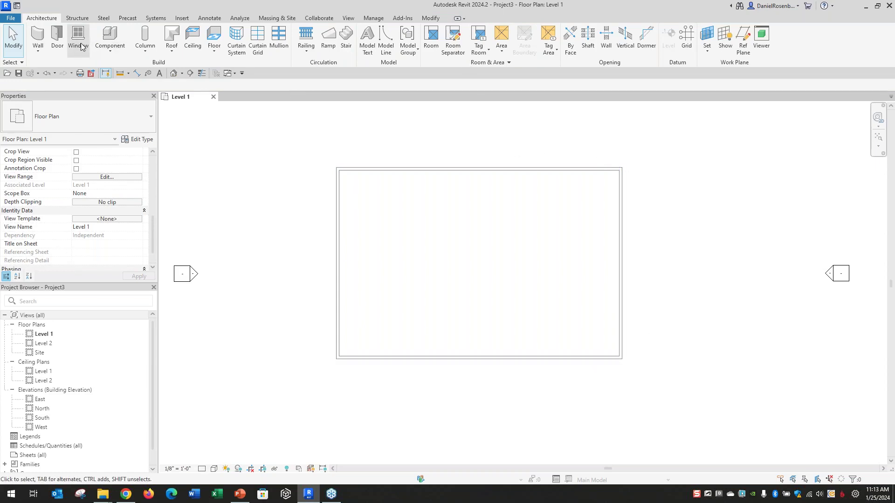
# - Draw three chained Generic - 8" walls enclosing an addition about 26'-6" deep against the existing east wall
pyautogui.click(38, 37)
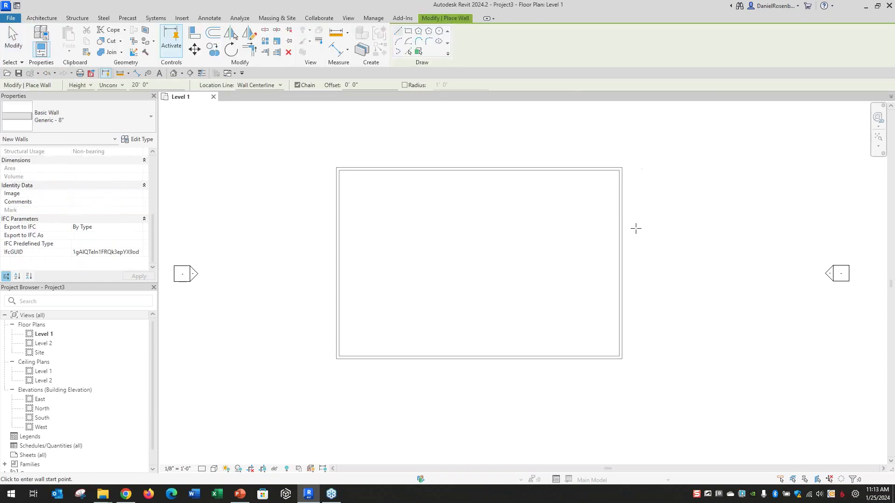
pyautogui.click(621, 214)
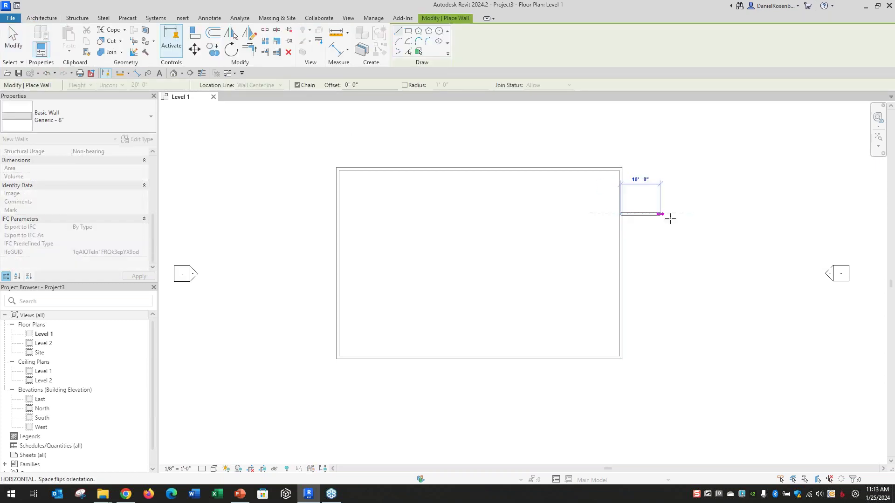
pyautogui.click(720, 214)
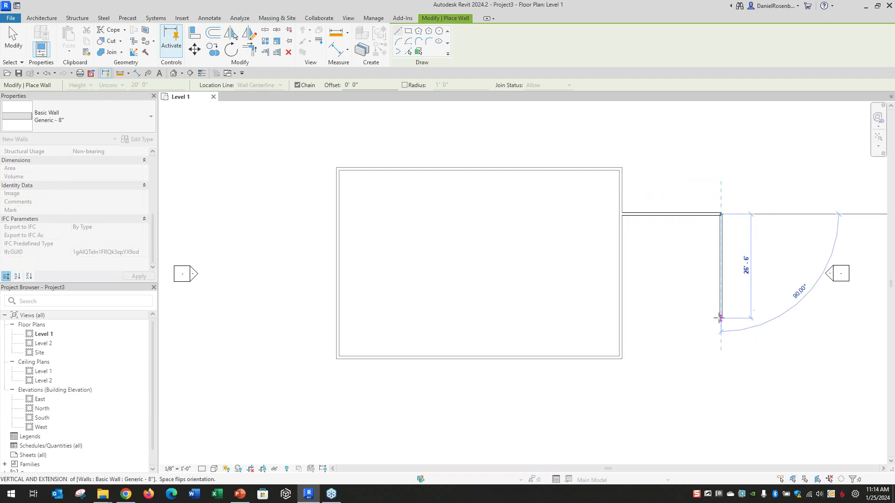
pyautogui.click(721, 318)
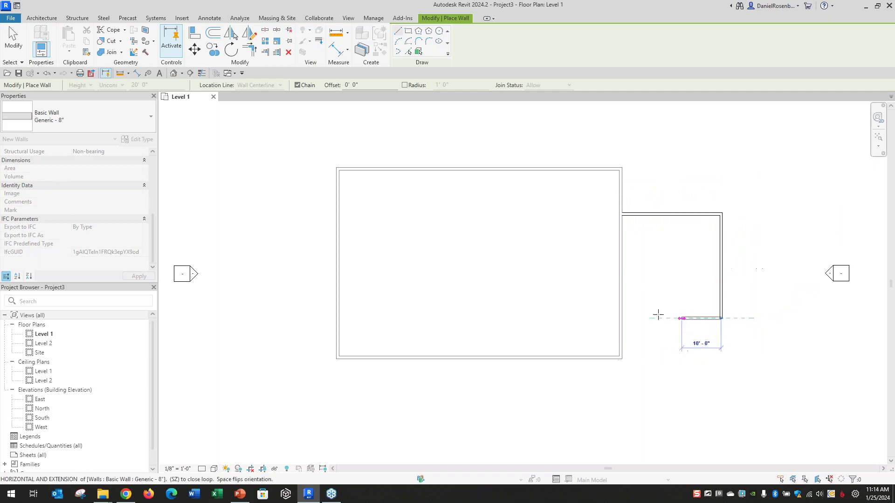
pyautogui.click(622, 319)
pyautogui.press('Escape')
pyautogui.press('Escape')
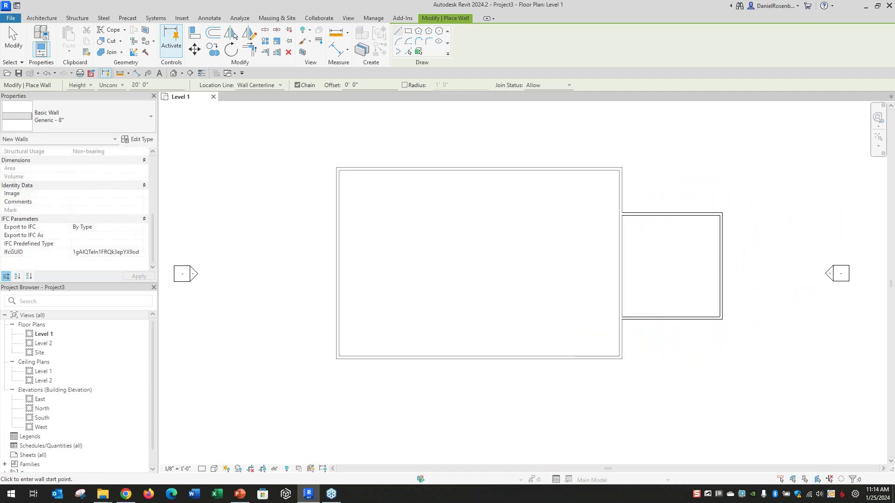
pyautogui.scroll(4, 673, 297)
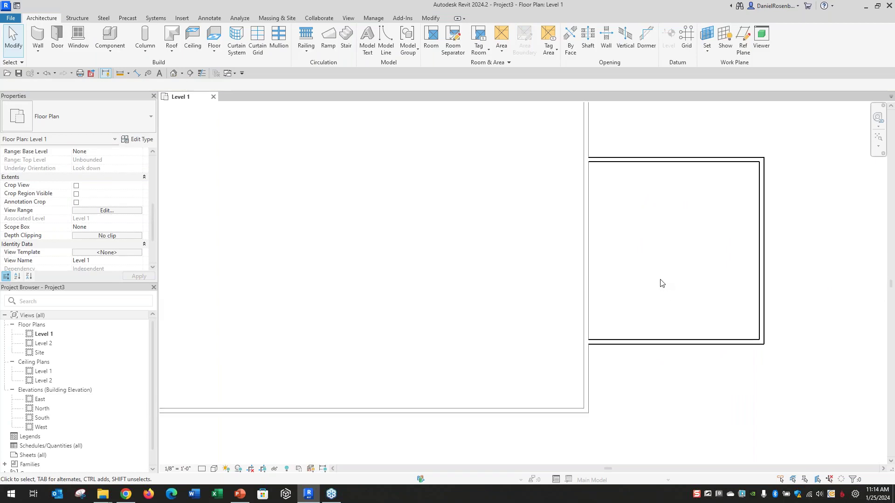
pyautogui.scroll(1, 632, 298)
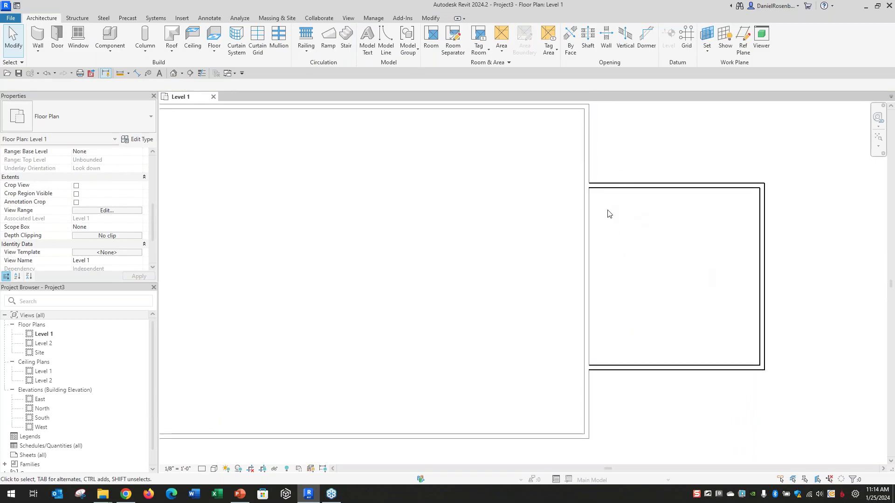
pyautogui.scroll(-2, 746, 261)
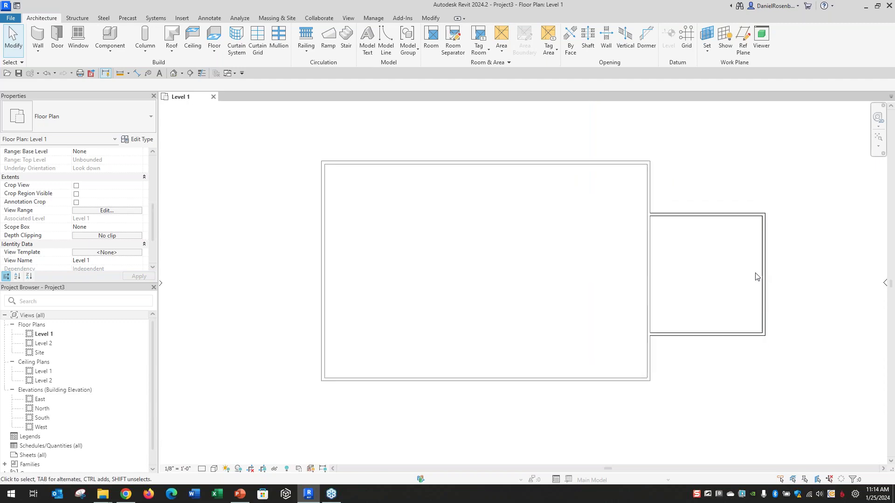
pyautogui.scroll(1, 520, 290)
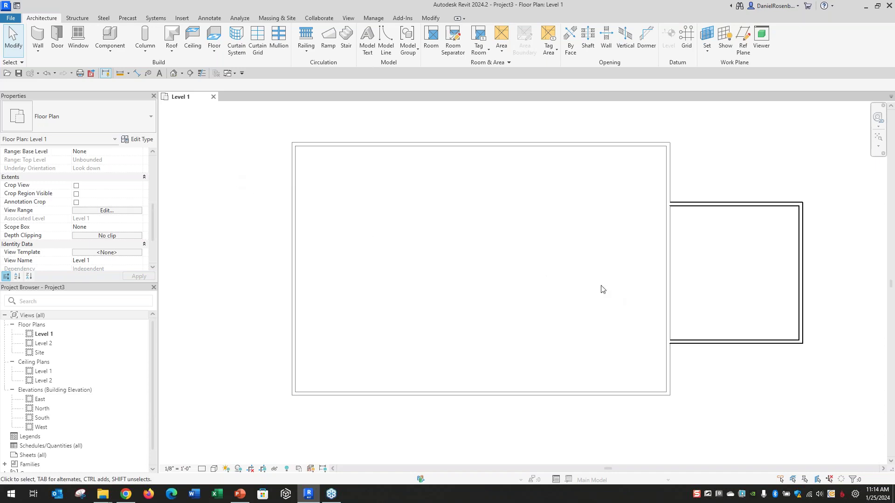
pyautogui.scroll(-1, 396, 264)
pyautogui.scroll(1, 560, 275)
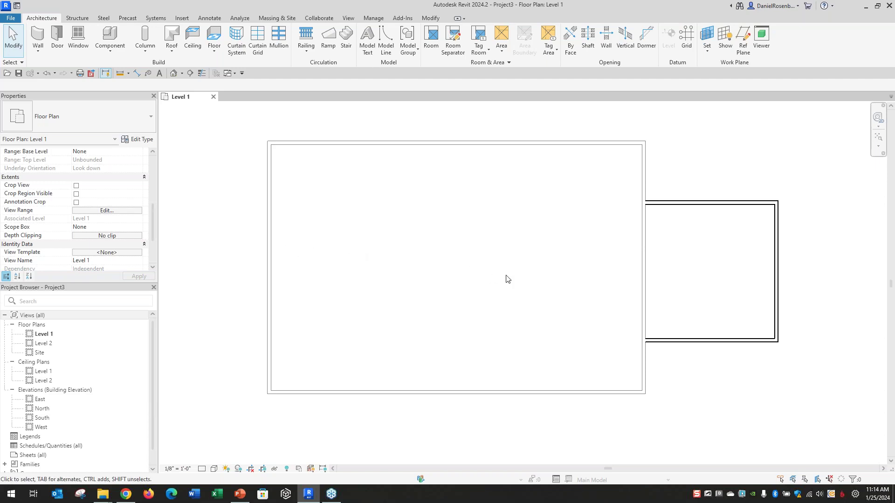
# - Examine the Phase Filter and Phase settings of the Level 1 floor plan view
pyautogui.click(44, 335)
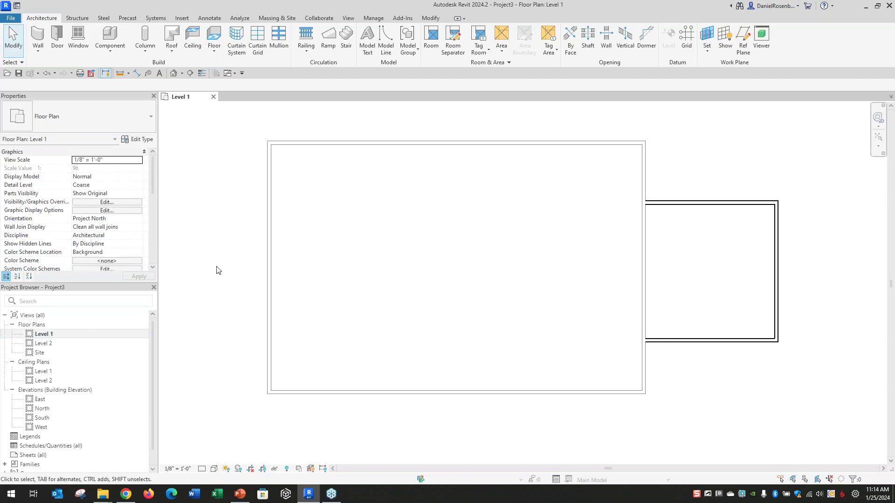
pyautogui.click(118, 335)
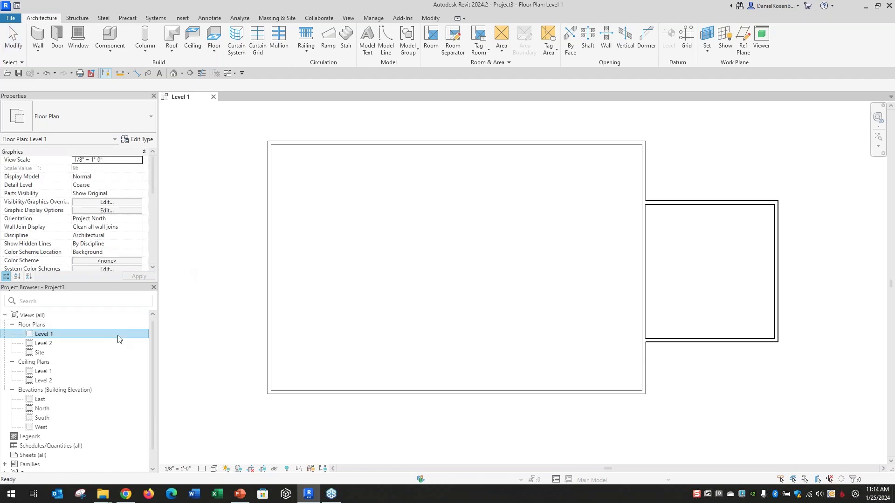
pyautogui.moveTo(154, 185); pyautogui.dragTo(144, 260)
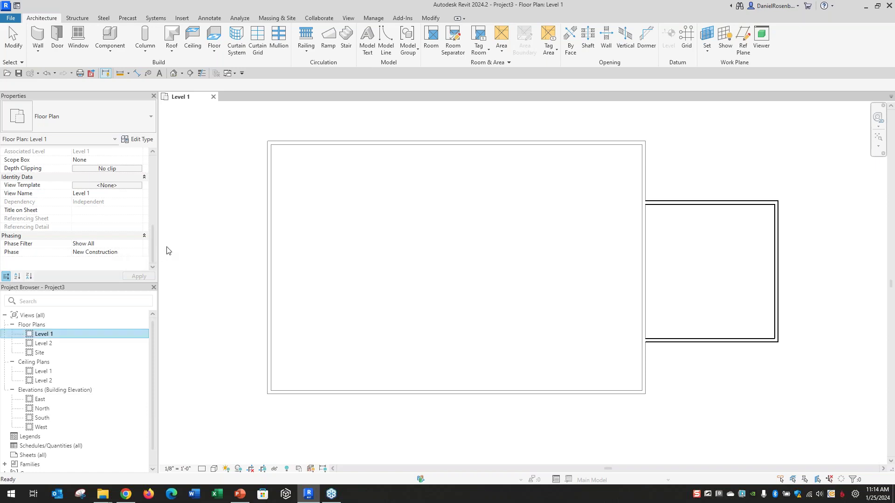
pyautogui.moveTo(158, 226)
pyautogui.mouseDown()
pyautogui.moveTo(139, 246)
pyautogui.moveTo(3, 258)
pyautogui.mouseUp()
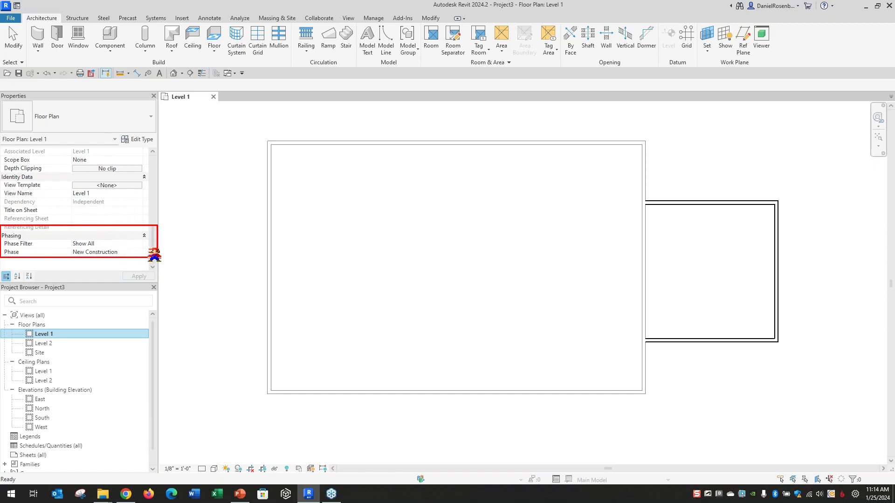
pyautogui.moveTo(69, 247); pyautogui.dragTo(132, 264)
pyautogui.press('Escape')
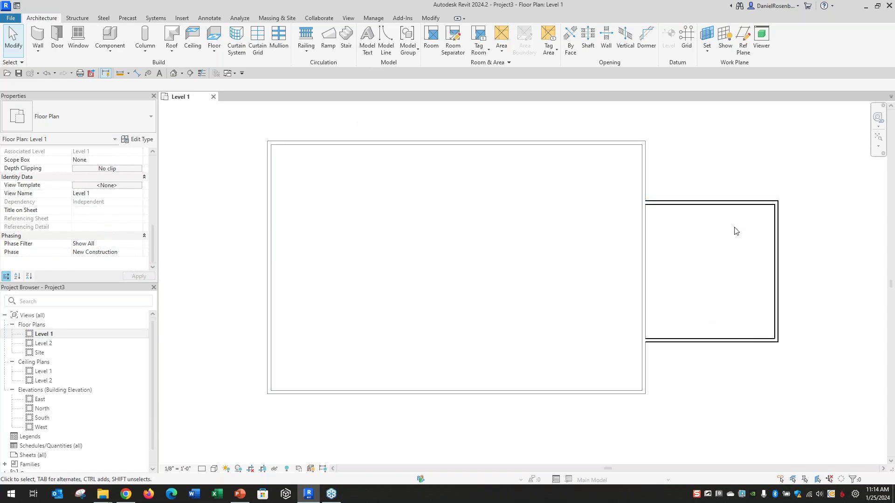
# - Check the Phase Created value of the addition's north wall
pyautogui.click(666, 211)
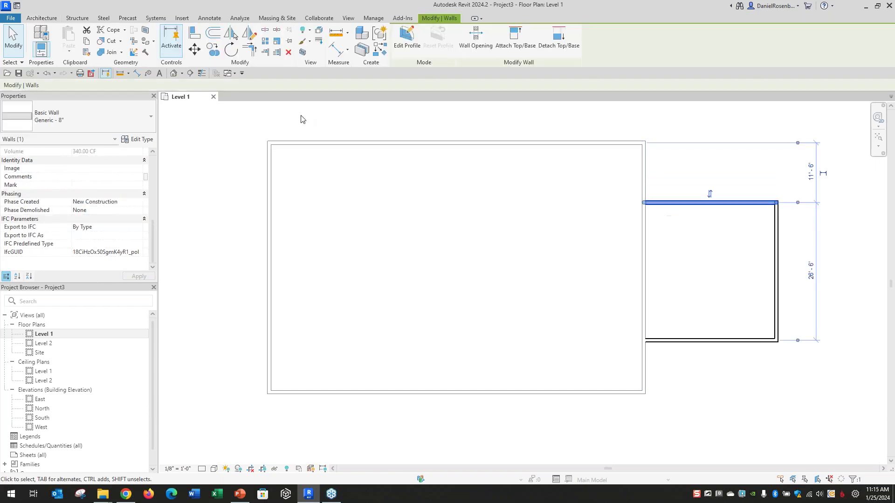
pyautogui.click(363, 127)
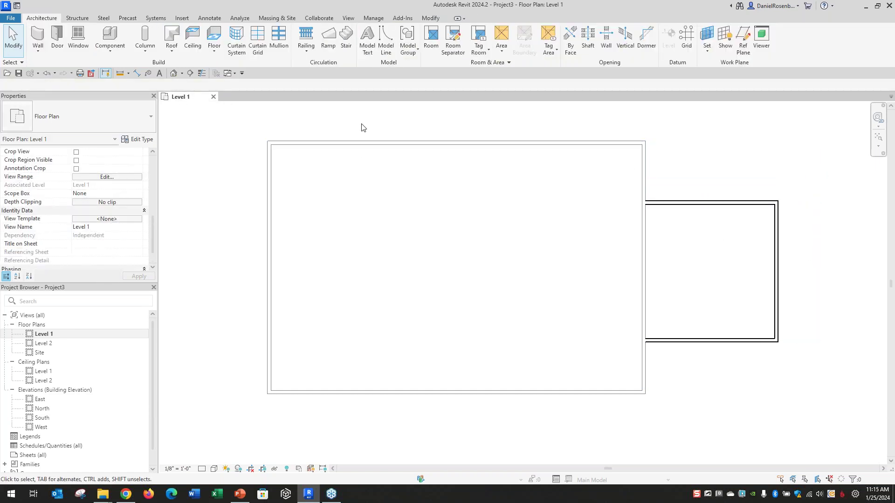
pyautogui.click(668, 204)
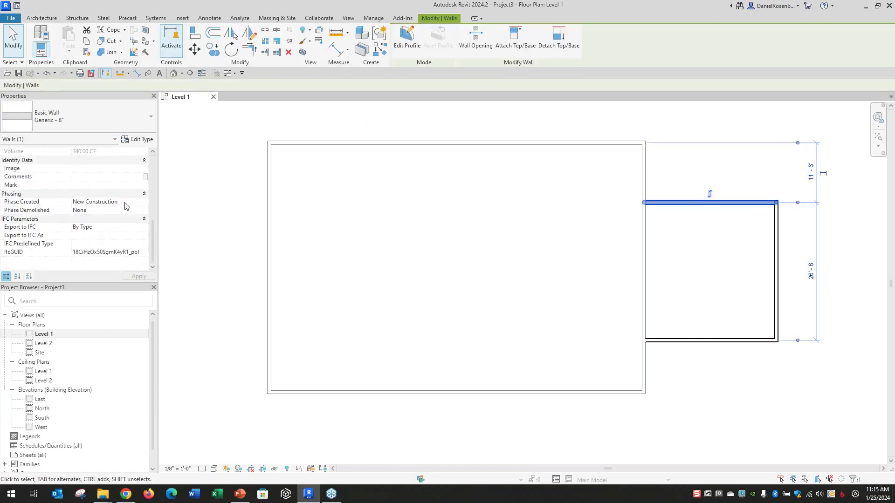
pyautogui.click(725, 130)
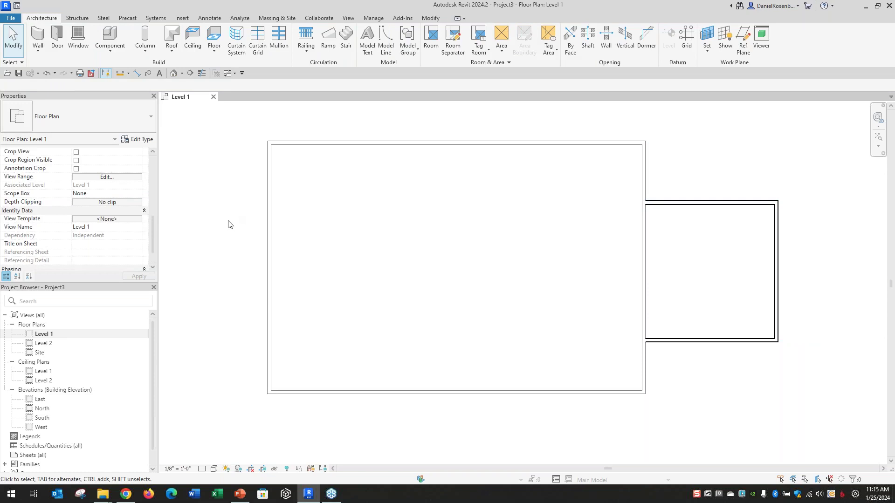
# - Duplicate the Level 1 floor plan view without detailing and set the copy's Phase to Existing
pyautogui.rightClick(53, 334)
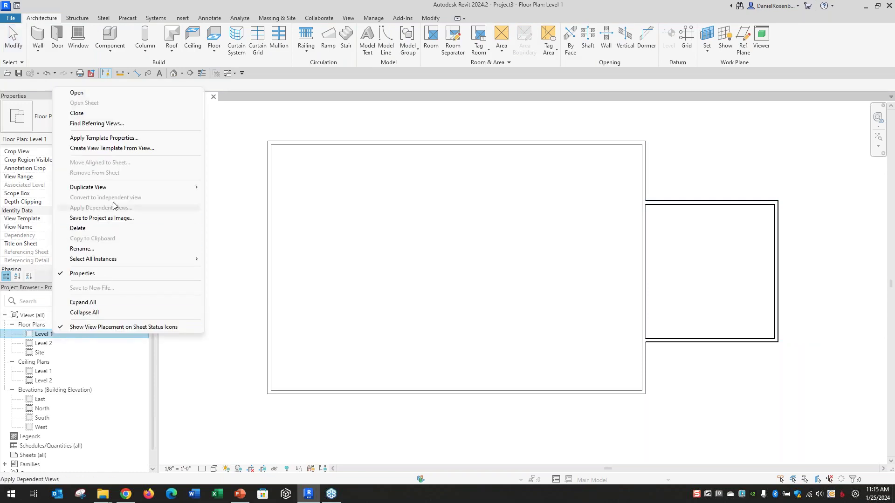
pyautogui.moveTo(120, 191)
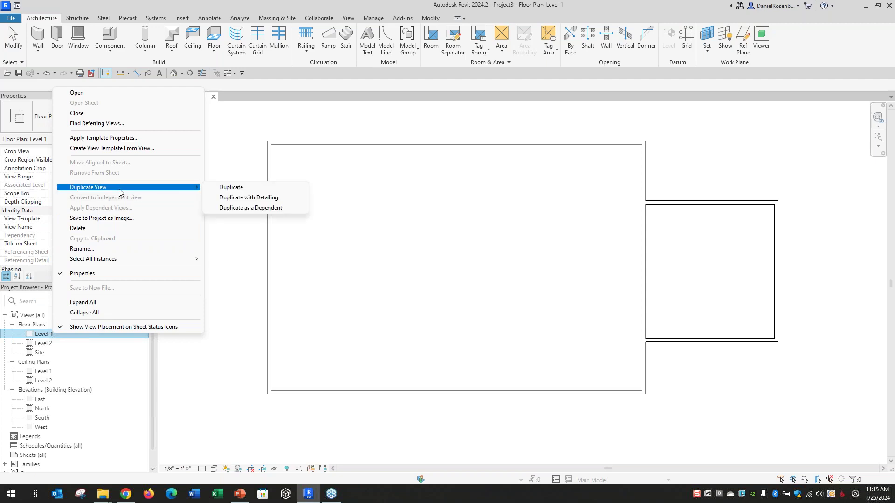
pyautogui.click(237, 188)
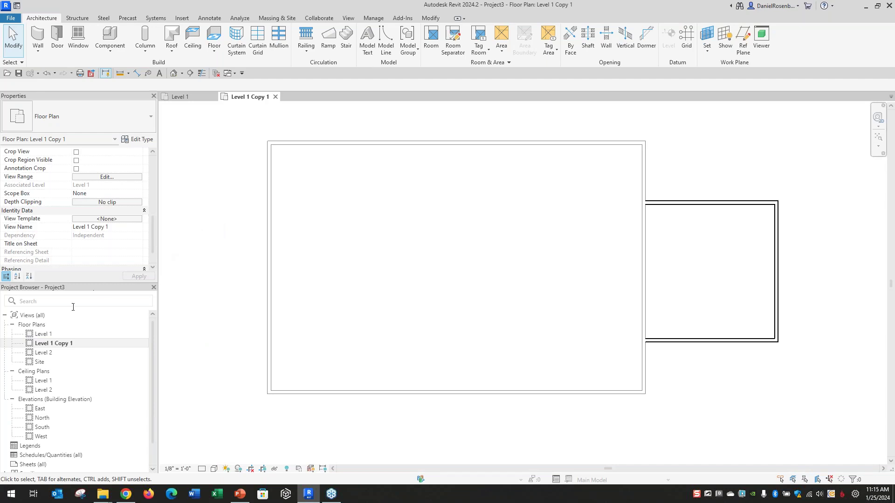
pyautogui.moveTo(153, 241); pyautogui.dragTo(152, 256)
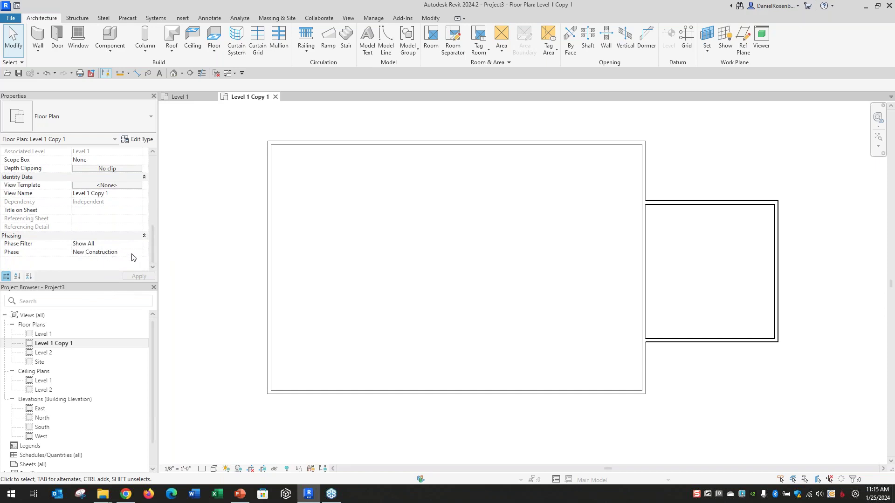
pyautogui.click(138, 253)
pyautogui.click(101, 261)
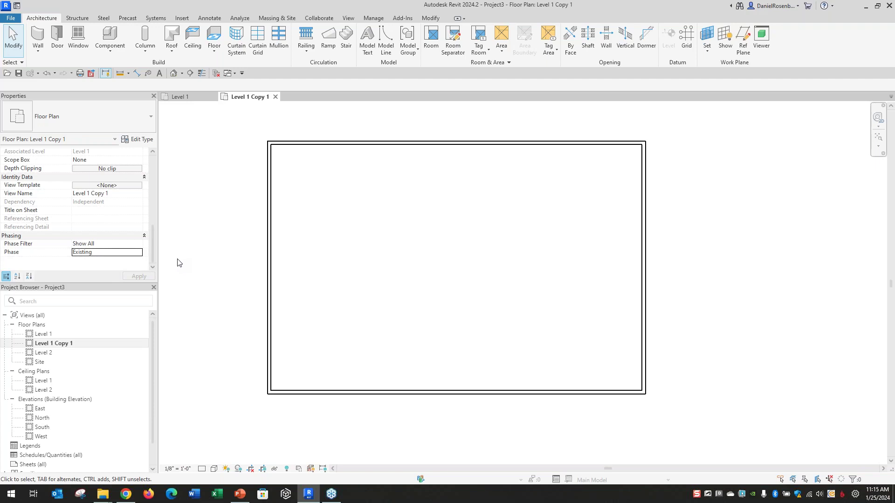
# - Rename the duplicated floor plan view as Level 1 - Existing
pyautogui.rightClick(70, 343)
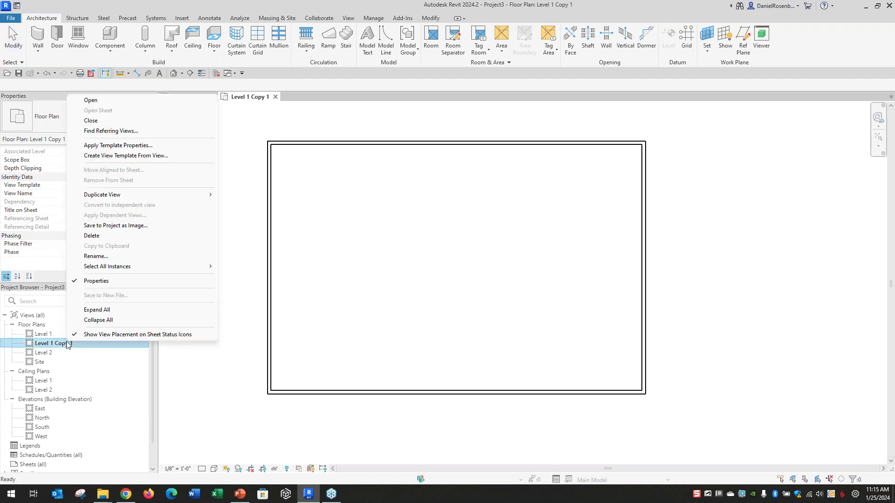
pyautogui.click(95, 256)
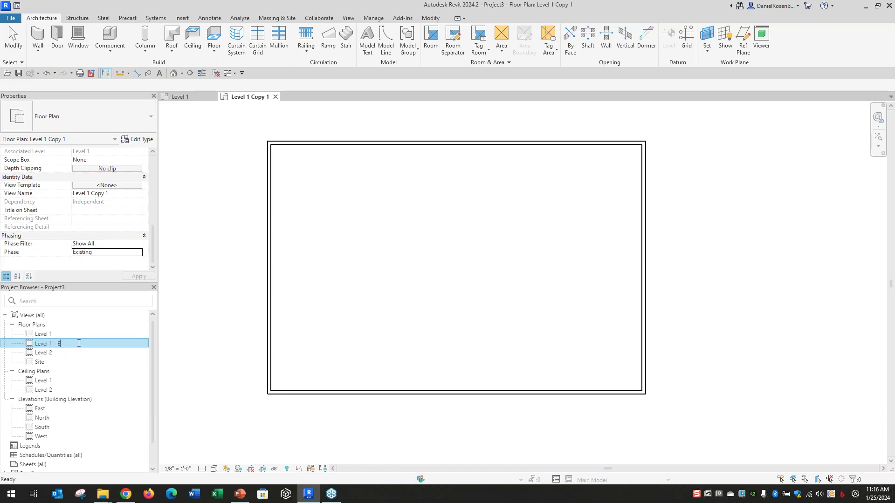
pyautogui.click(210, 300)
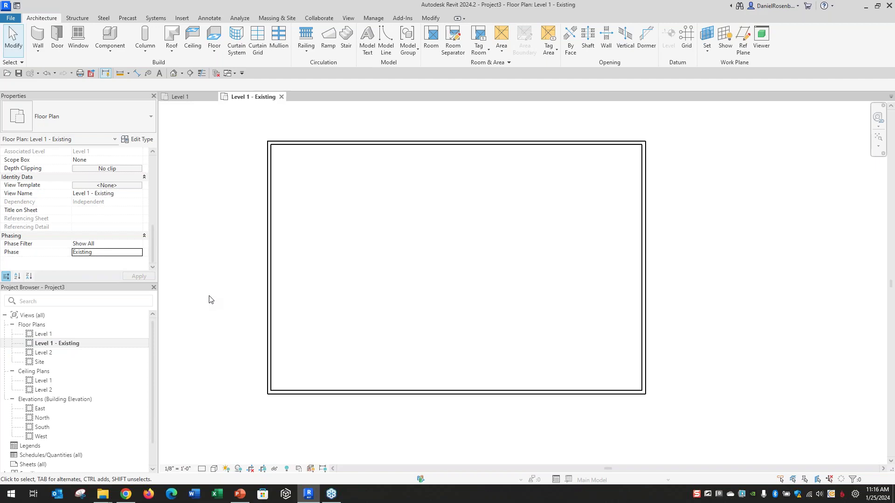
# - Place a Single-Flush 36" x 84" door near the south wall's west end and three Fixed 36" x 48" windows along the west wall
pyautogui.click(56, 35)
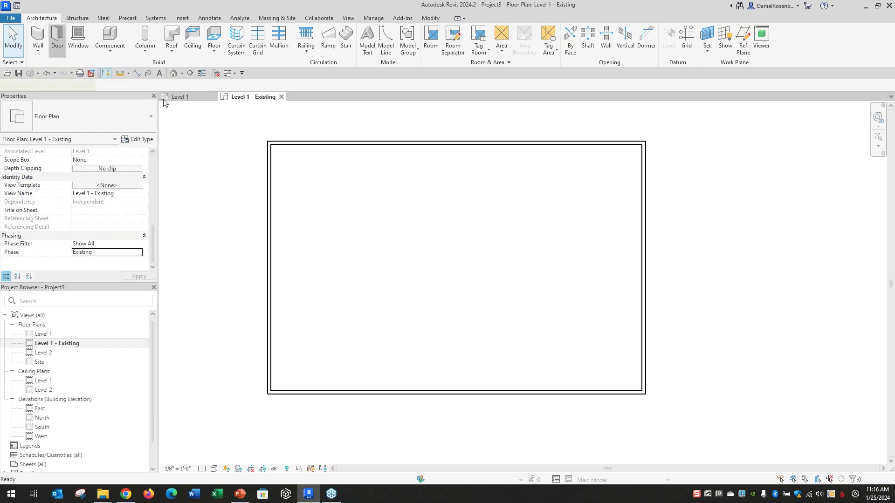
pyautogui.click(295, 395)
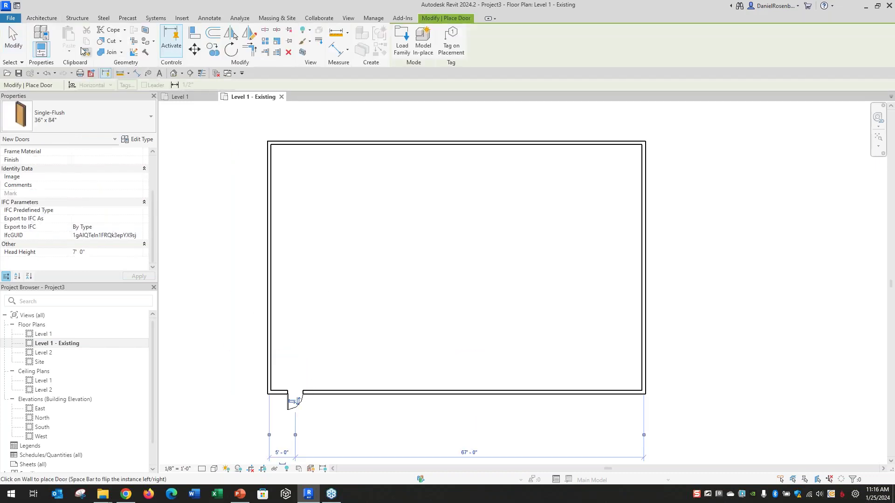
pyautogui.click(44, 18)
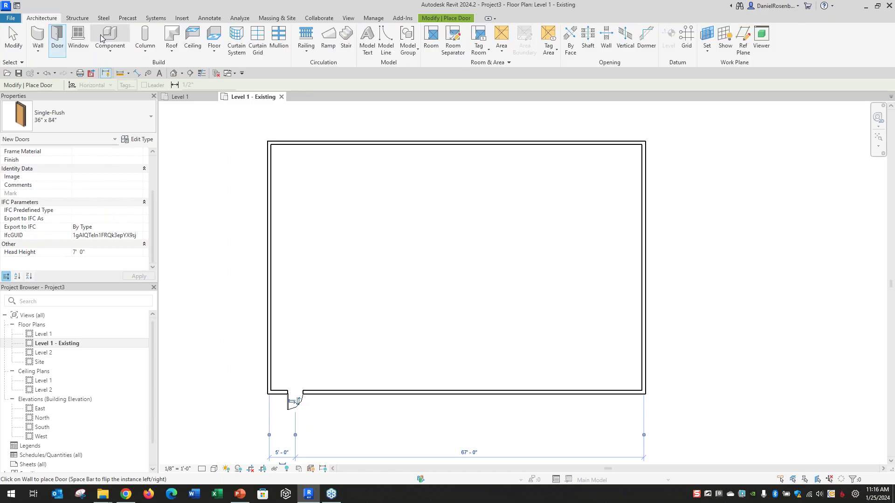
pyautogui.click(77, 37)
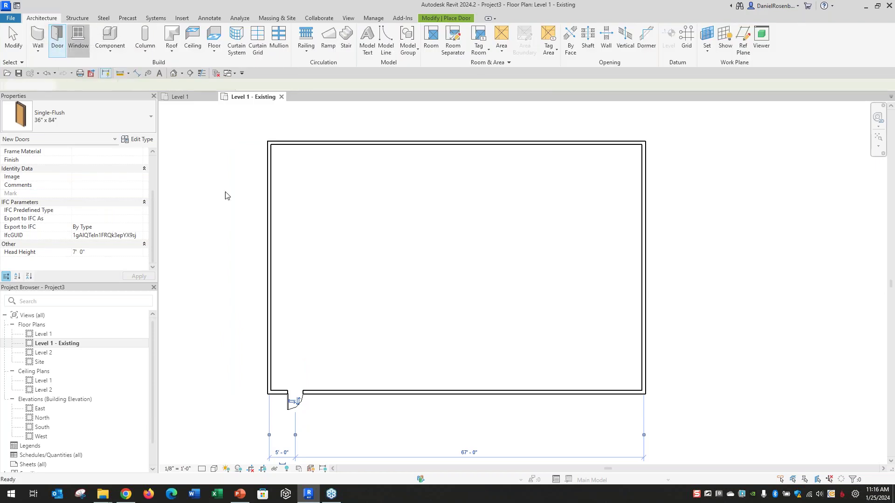
pyautogui.click(268, 345)
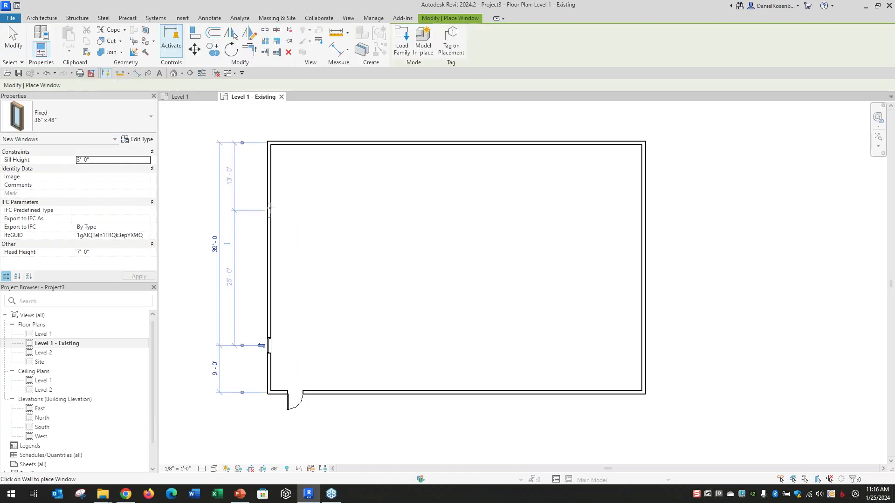
pyautogui.click(269, 262)
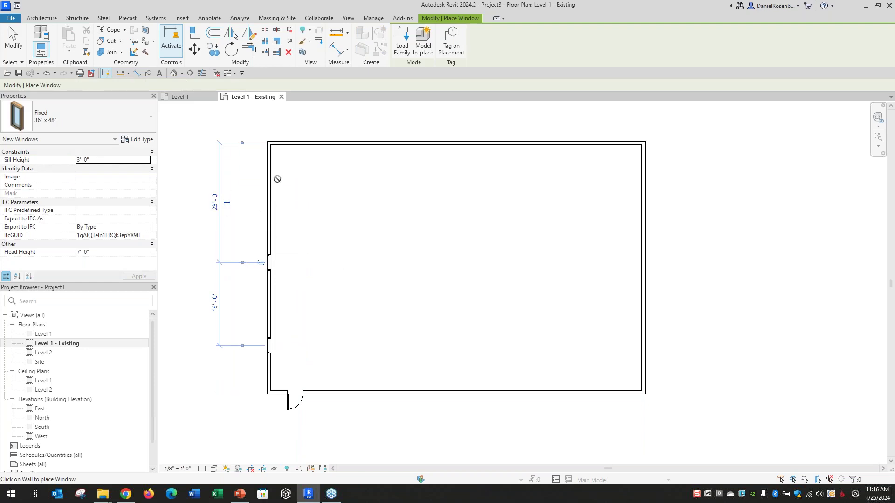
pyautogui.click(268, 170)
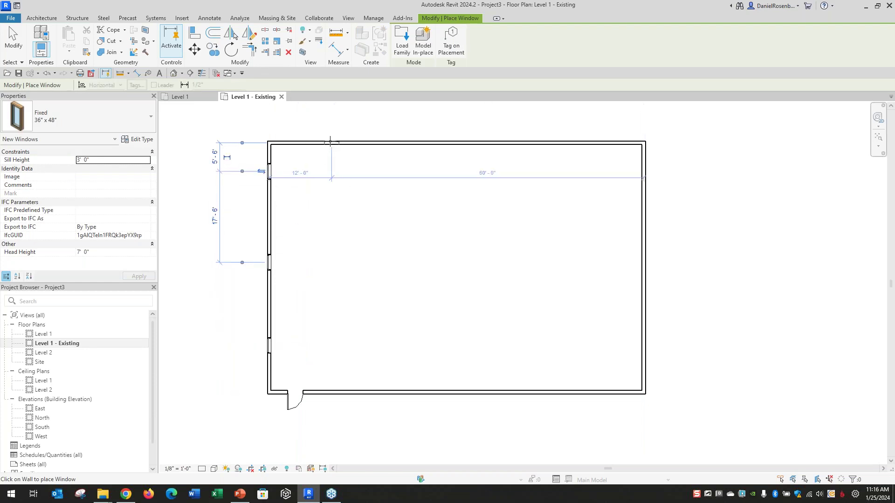
# - Place Fixed 36" x 48" windows in the other exterior walls: three in the north wall, two in the east and two in the south
pyautogui.click(443, 142)
pyautogui.click(446, 143)
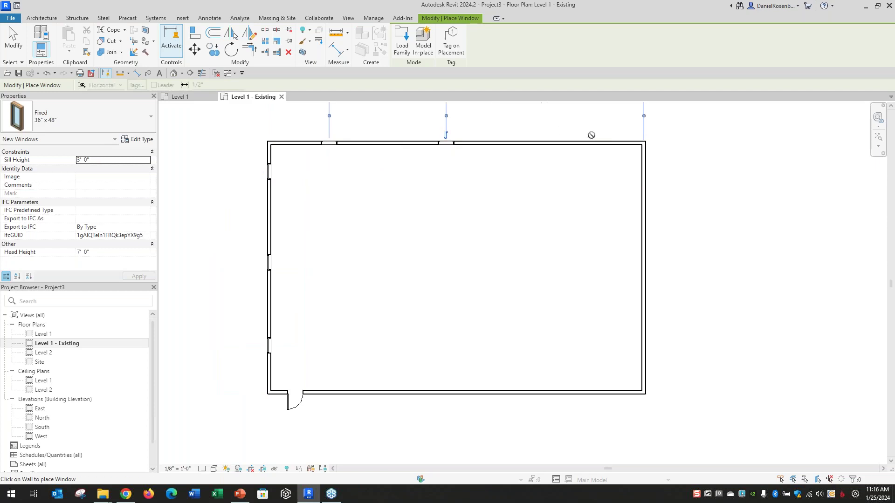
pyautogui.click(589, 139)
pyautogui.click(646, 169)
pyautogui.click(652, 360)
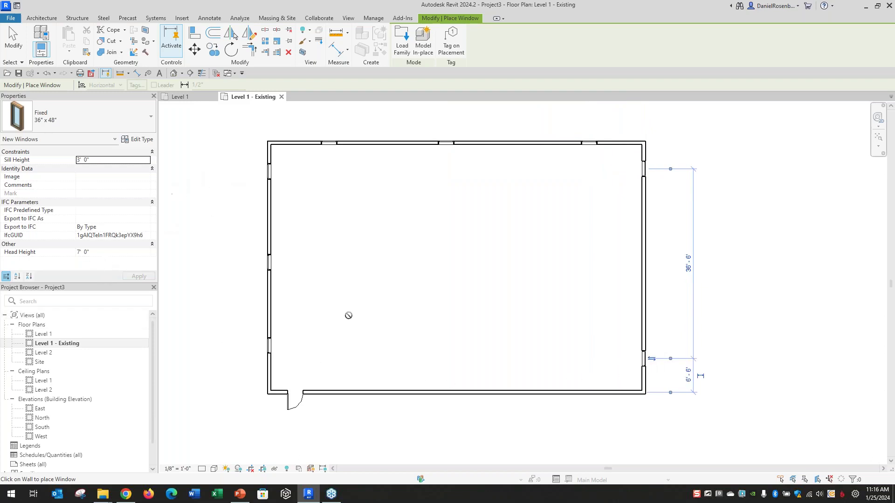
pyautogui.click(345, 394)
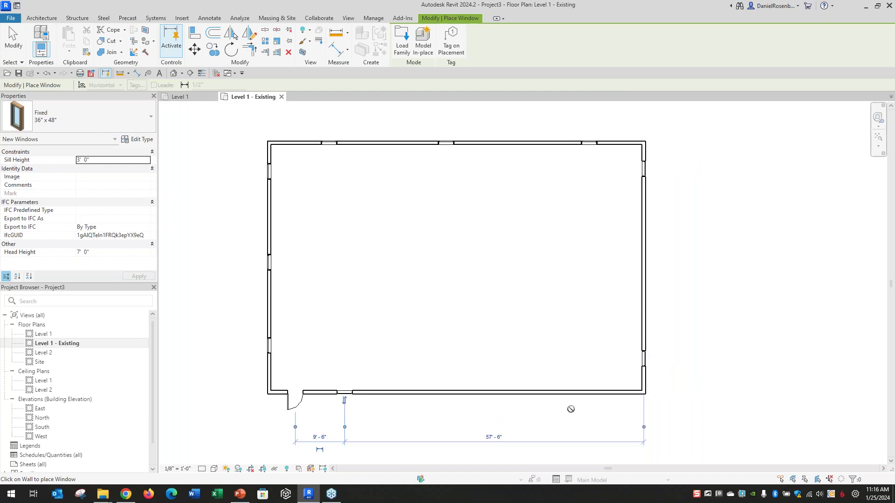
pyautogui.click(584, 393)
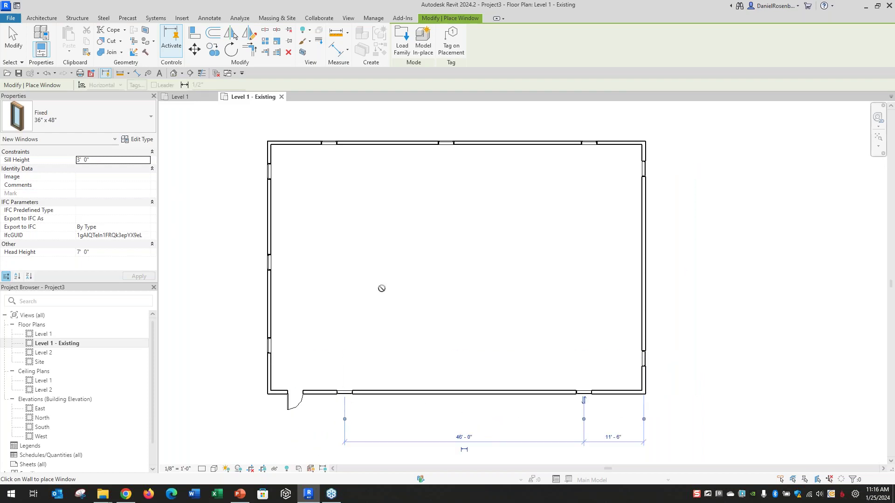
pyautogui.scroll(1, 363, 216)
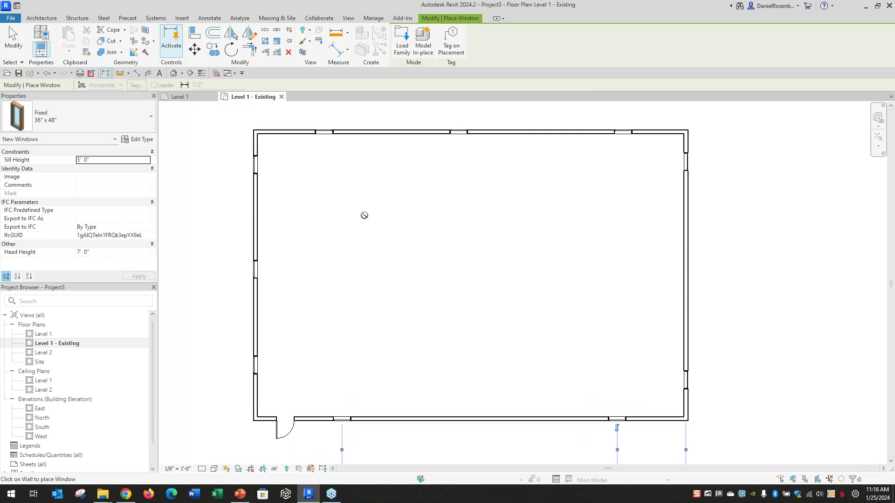
pyautogui.press('Escape')
pyautogui.press('Escape')
# - Check the Phase Created value of the northernmost window in the west wall
pyautogui.click(259, 170)
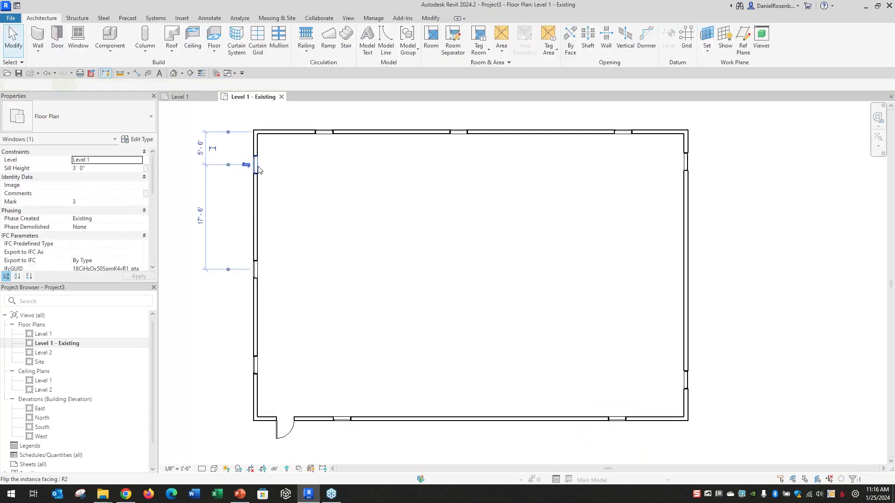
pyautogui.scroll(-2, 142, 206)
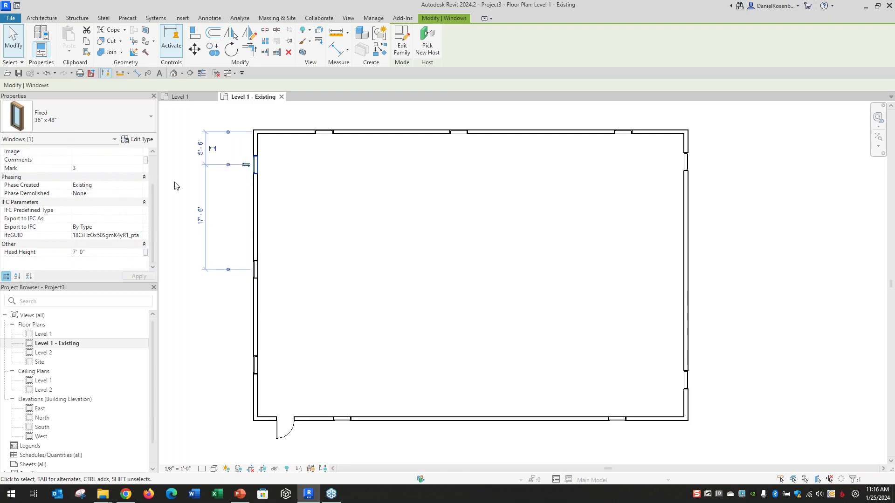
pyautogui.click(194, 182)
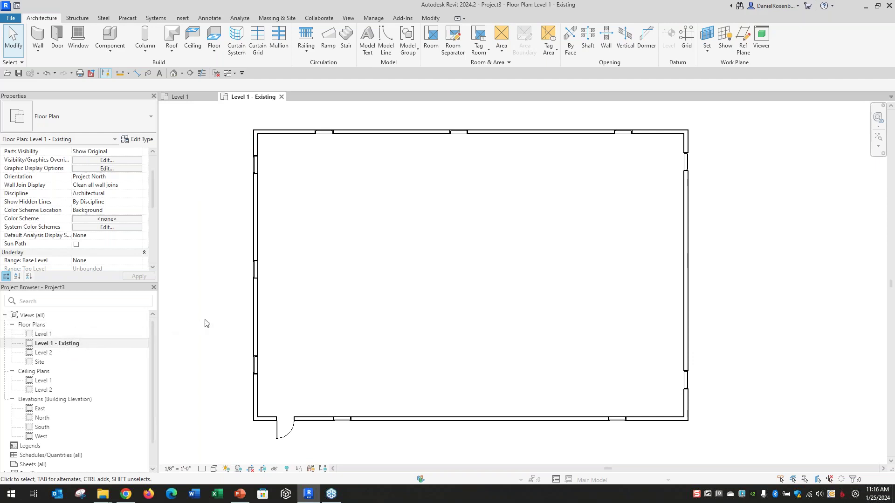
# - Draw two chained Interior - 4 7/8" Partition (1-hr) walls enclosing a room about 22'-0" wide in the building's northwest corner
pyautogui.click(36, 52)
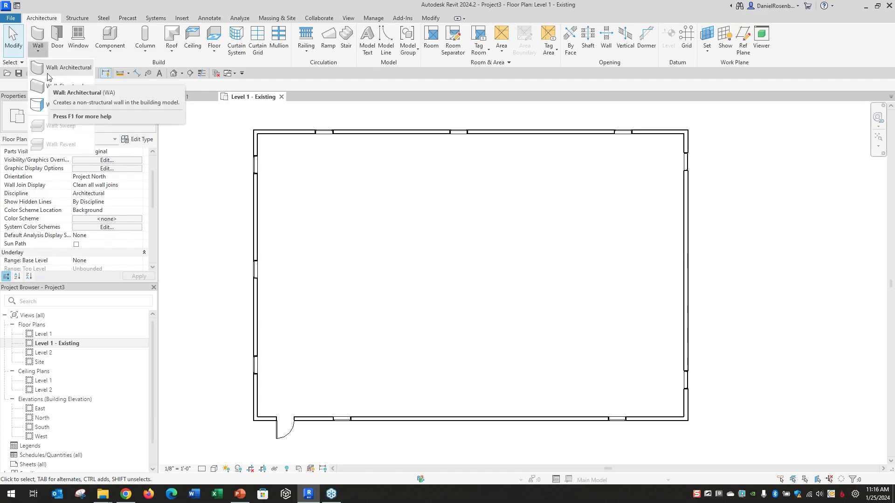
pyautogui.click(64, 2)
pyautogui.click(40, 37)
pyautogui.click(41, 117)
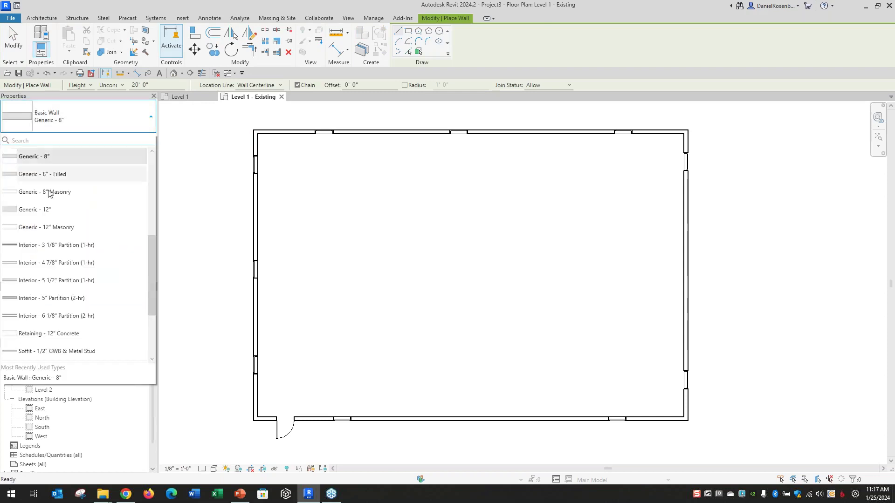
pyautogui.scroll(-3, 59, 283)
pyautogui.scroll(3, 62, 285)
pyautogui.scroll(3, 61, 285)
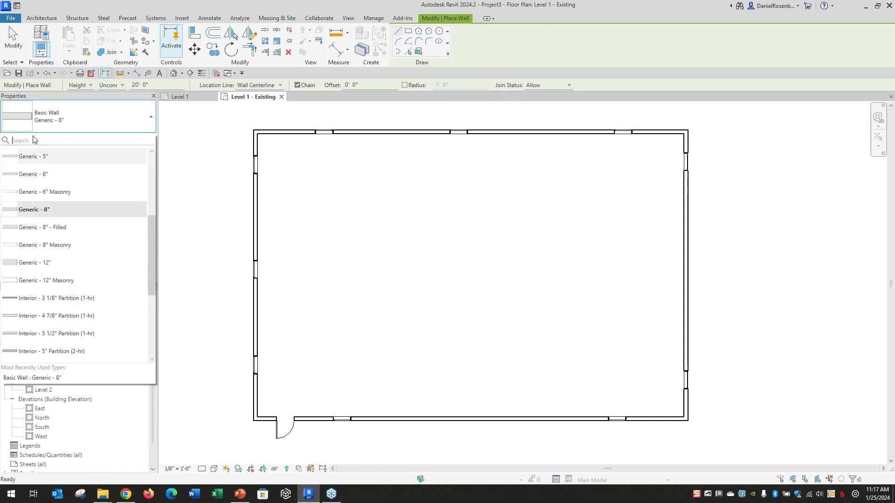
pyautogui.write('int')
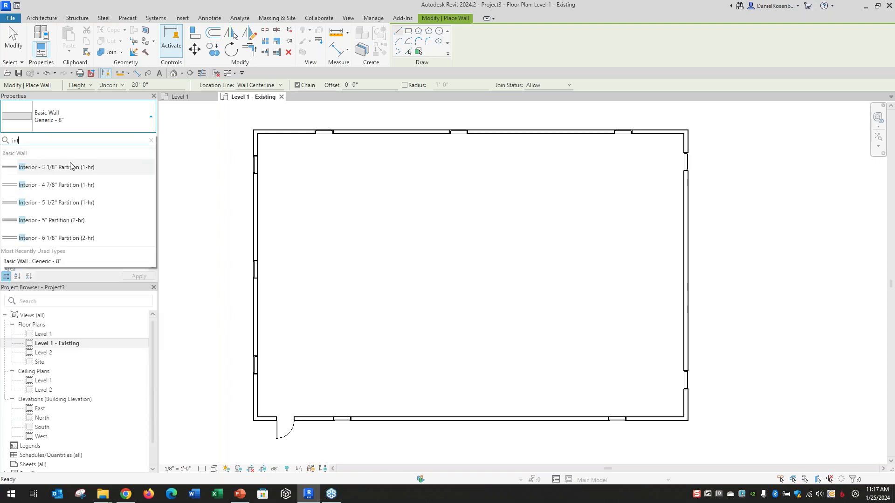
pyautogui.click(70, 185)
pyautogui.click(256, 218)
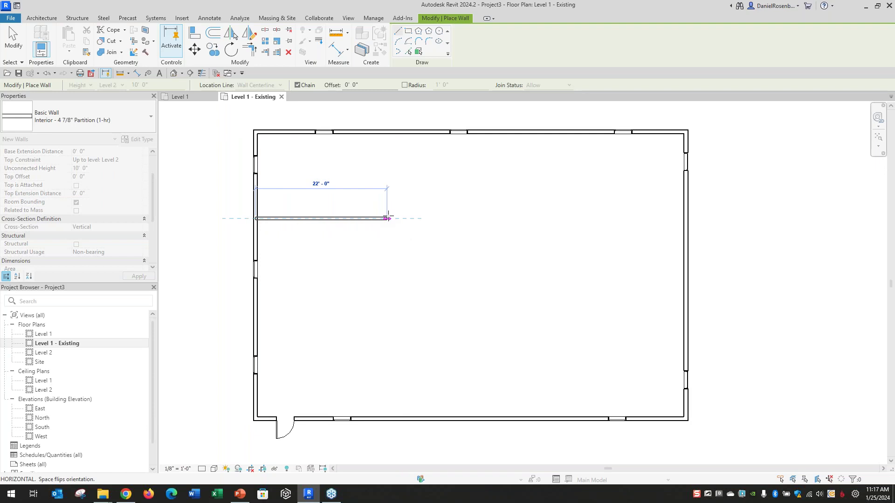
pyautogui.click(388, 219)
pyautogui.click(388, 134)
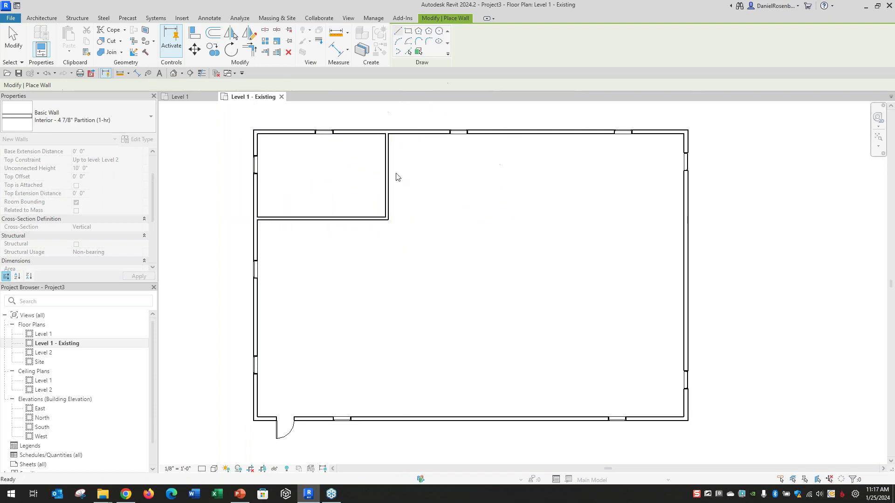
pyautogui.press('Escape')
# - Extend the north-south partition from the northwest room's corner down to the south exterior wall
pyautogui.click(386, 224)
pyautogui.moveTo(386, 219); pyautogui.dragTo(386, 418)
pyautogui.click(394, 324)
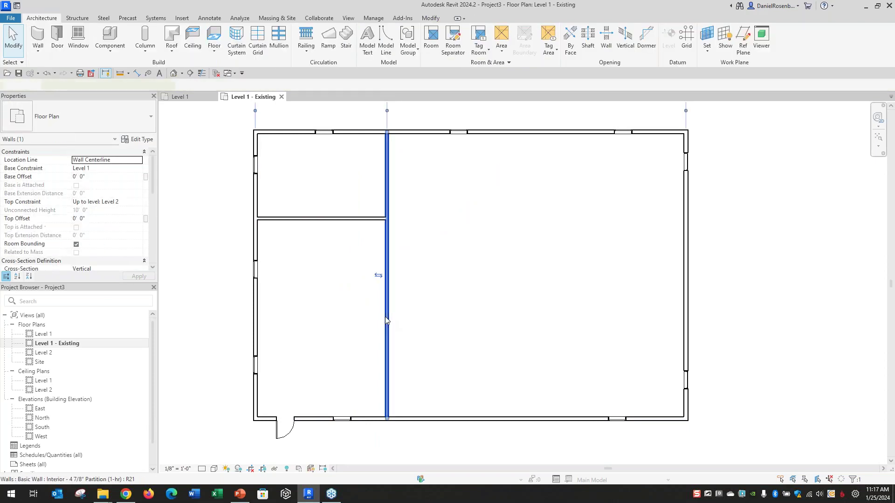
# - Create similar chained partitions running east from the long partition and down to the south wall, enclosing a second room
pyautogui.click(386, 321)
pyautogui.press('c')
pyautogui.press('s')
pyautogui.click(388, 299)
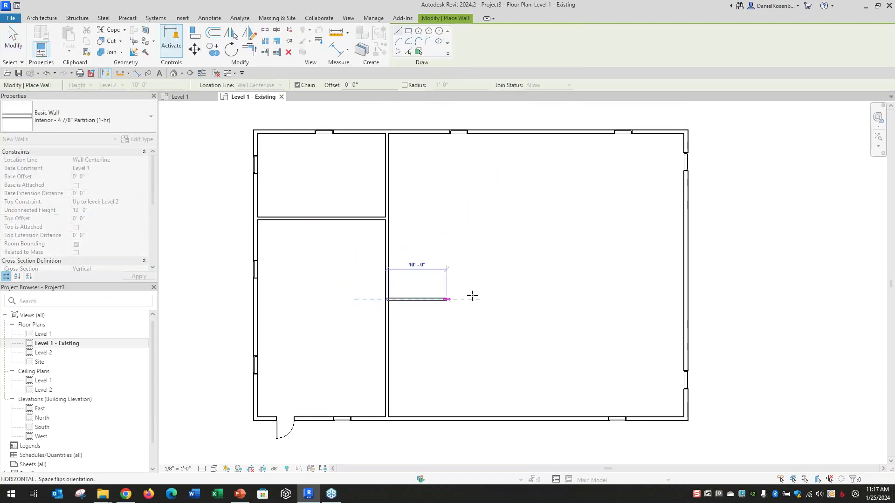
pyautogui.click(558, 299)
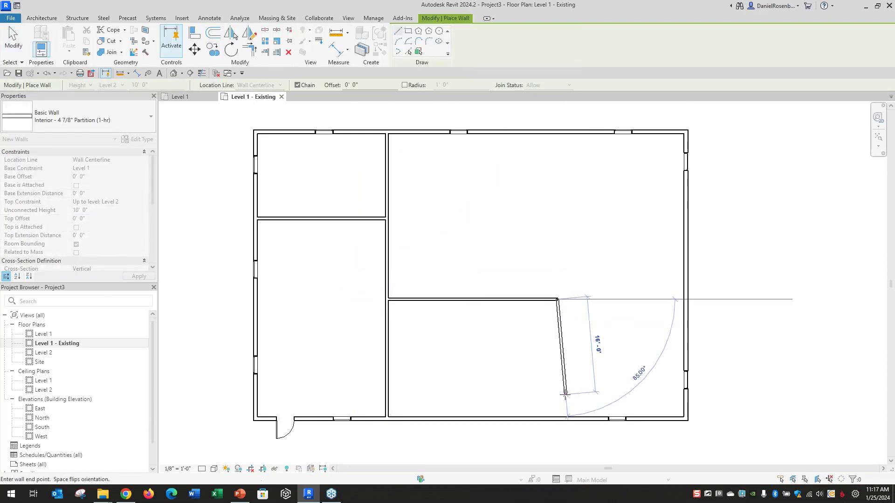
pyautogui.click(558, 418)
pyautogui.press('Escape')
pyautogui.press('Escape')
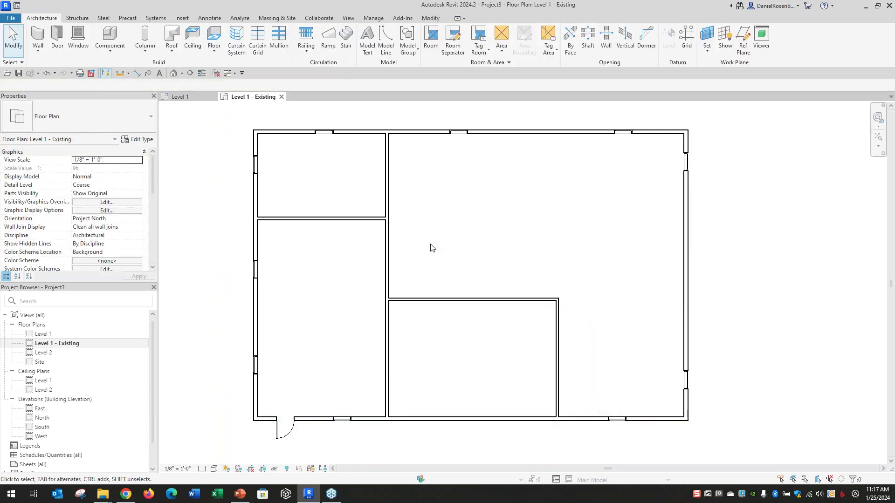
# - Open the Level 1 floor plan view to examine the existing elements alongside the new addition
pyautogui.doubleClick(54, 333)
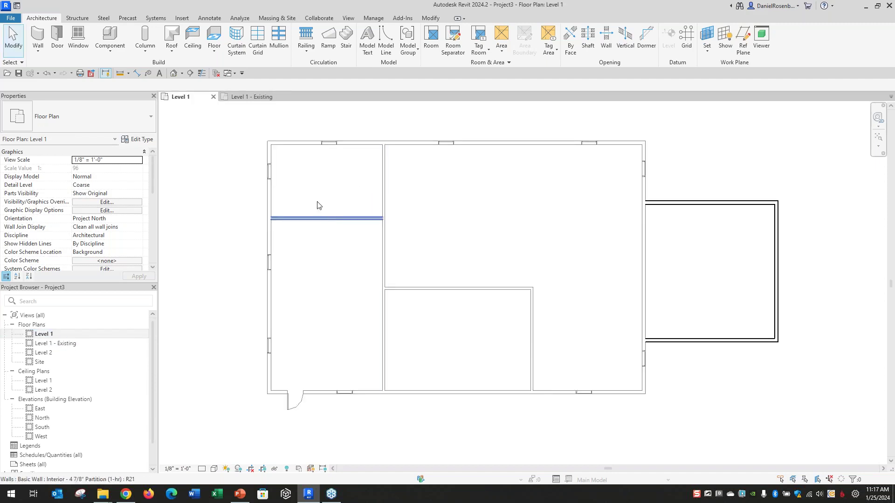
pyautogui.scroll(1, 582, 233)
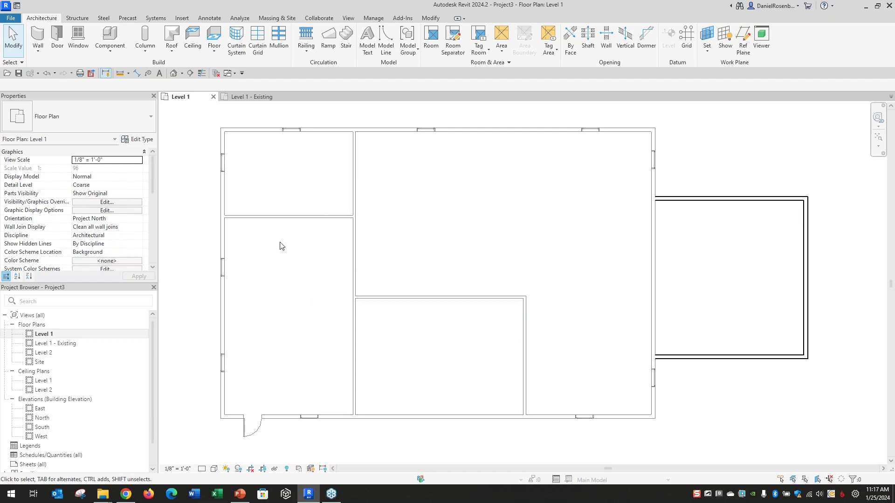
# - Set Phase Demolished to New Construction for the two partitions enclosing the second room beside the south wall
pyautogui.moveTo(555, 341); pyautogui.dragTo(422, 265)
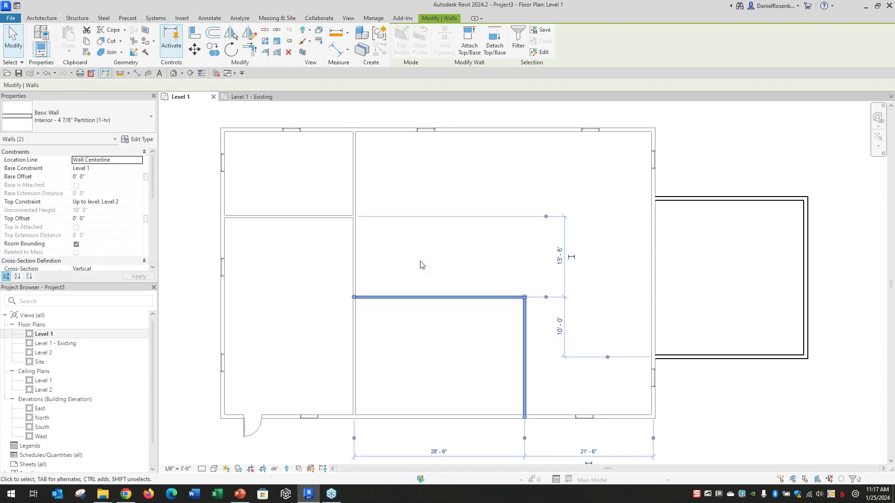
pyautogui.moveTo(153, 172); pyautogui.dragTo(144, 241)
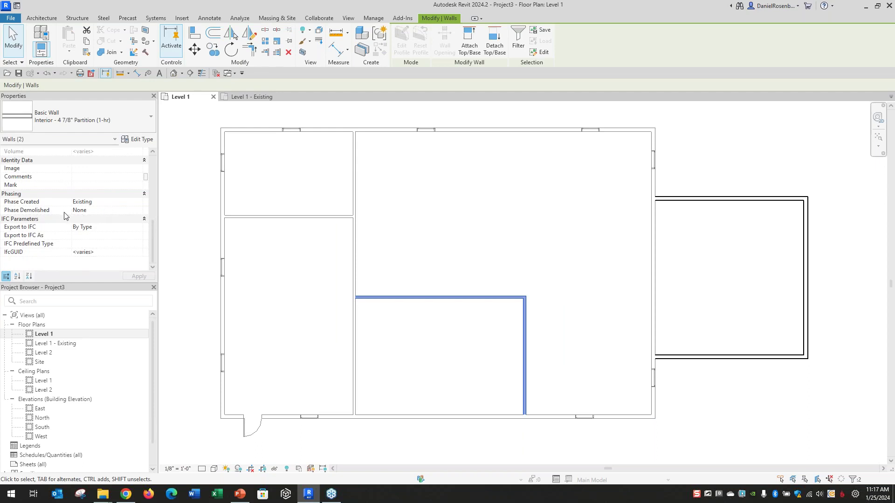
pyautogui.click(139, 213)
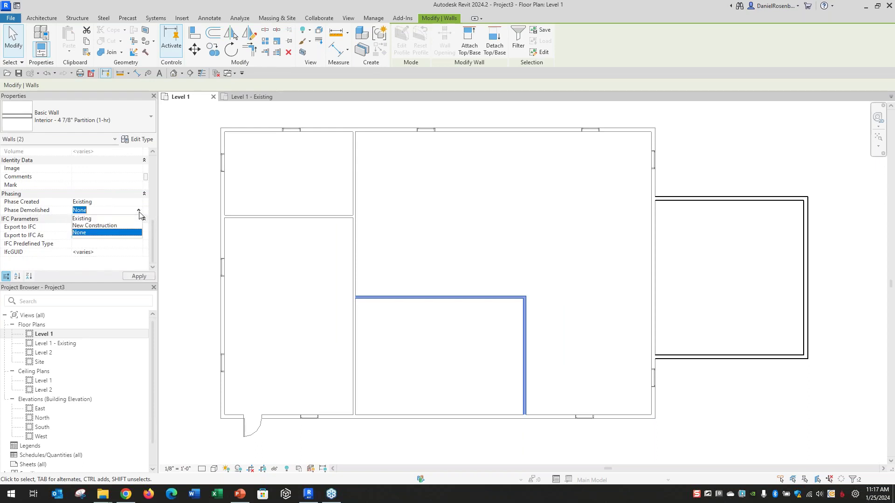
pyautogui.click(97, 225)
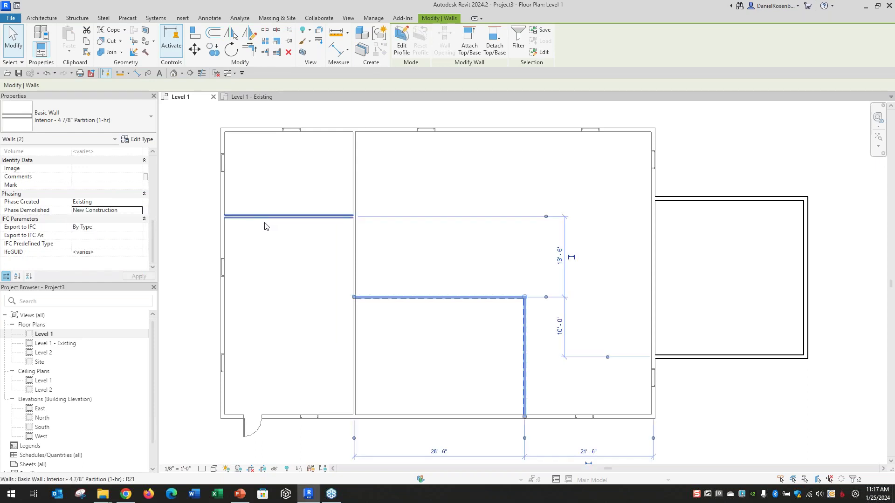
pyautogui.click(676, 147)
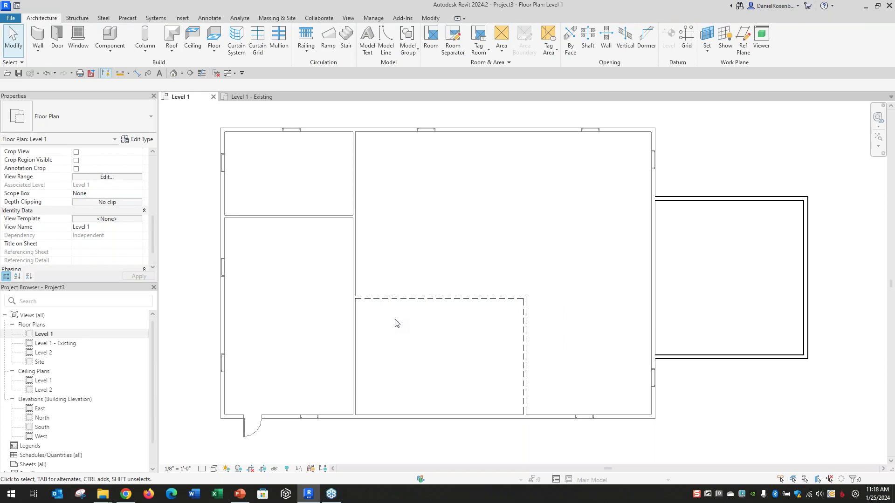
# - Demolish the long north-south partition, the northwest room's east-west partition and the westernmost window in the south wall with the Demolish tool
pyautogui.click(355, 263)
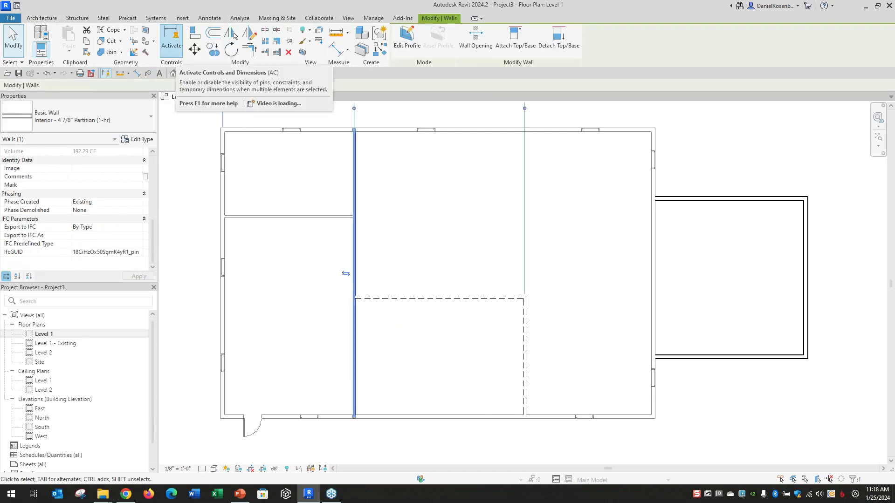
pyautogui.click(145, 52)
pyautogui.click(359, 357)
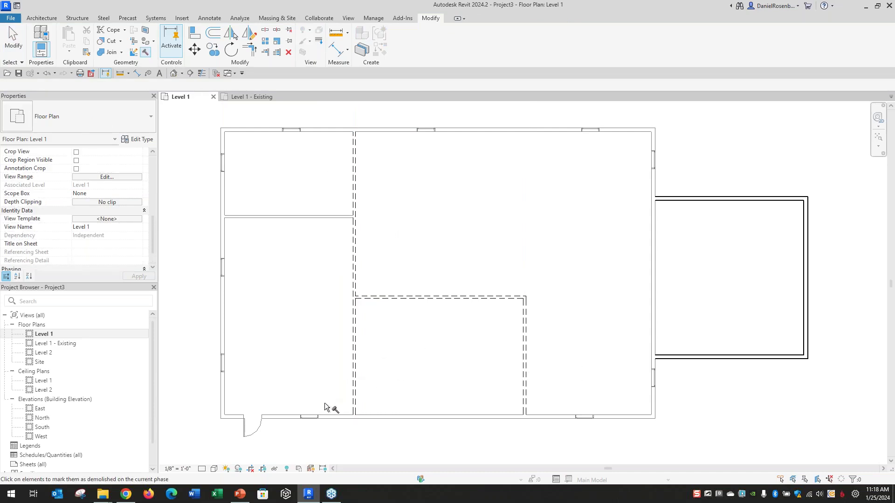
pyautogui.click(309, 416)
pyautogui.click(332, 218)
pyautogui.press('Escape')
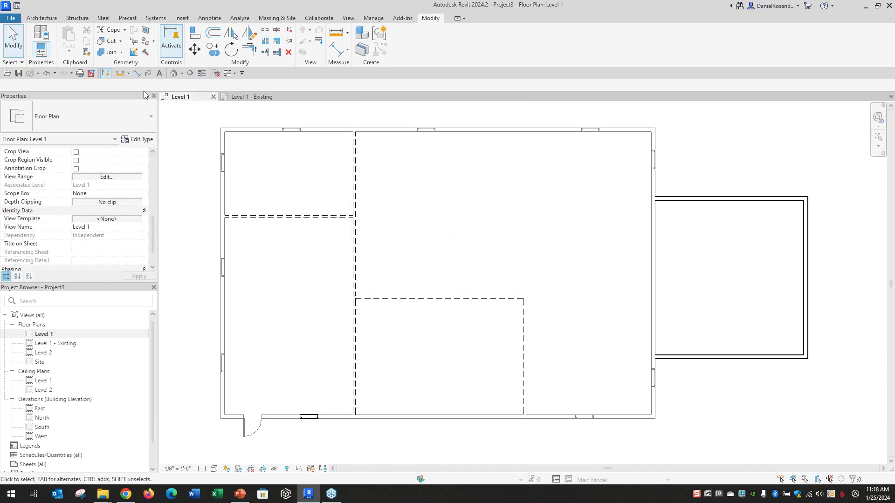
# - Place a new Single-Flush 36" x 84" door in the west exterior wall of the northwest room, swinging outward
pyautogui.click(51, 18)
pyautogui.click(57, 41)
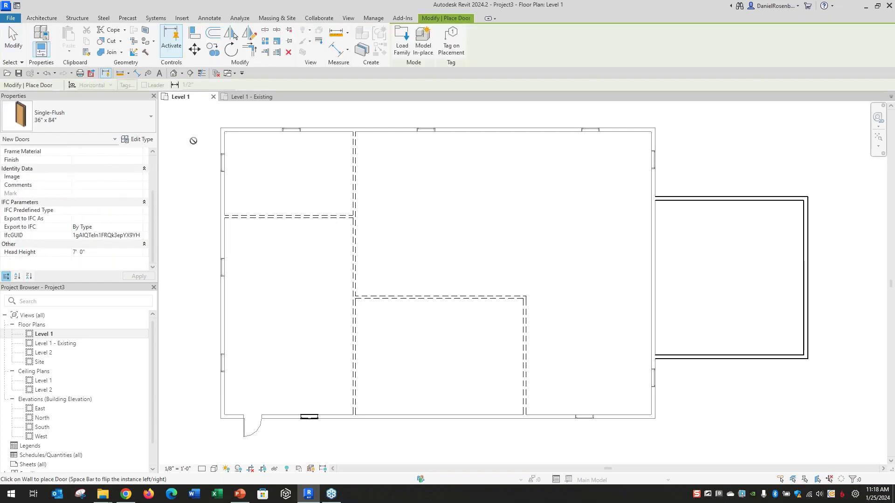
pyautogui.click(220, 188)
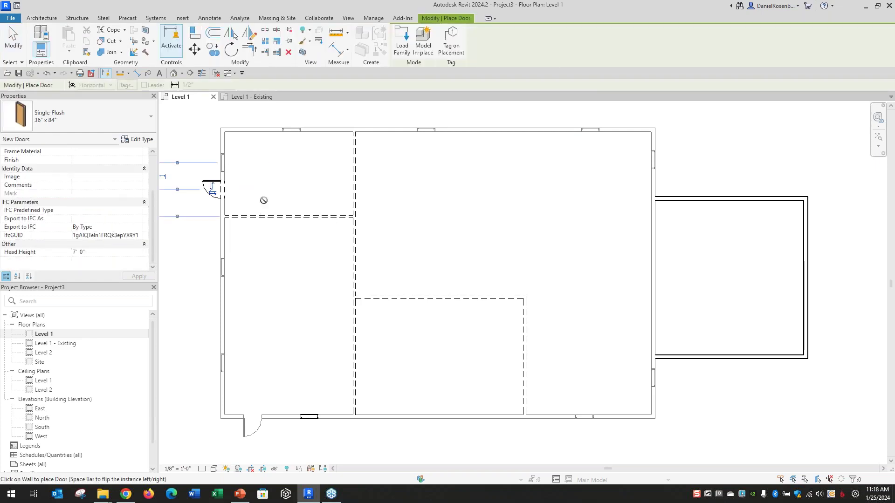
pyautogui.press('Escape')
pyautogui.press('Escape')
pyautogui.scroll(3, 235, 199)
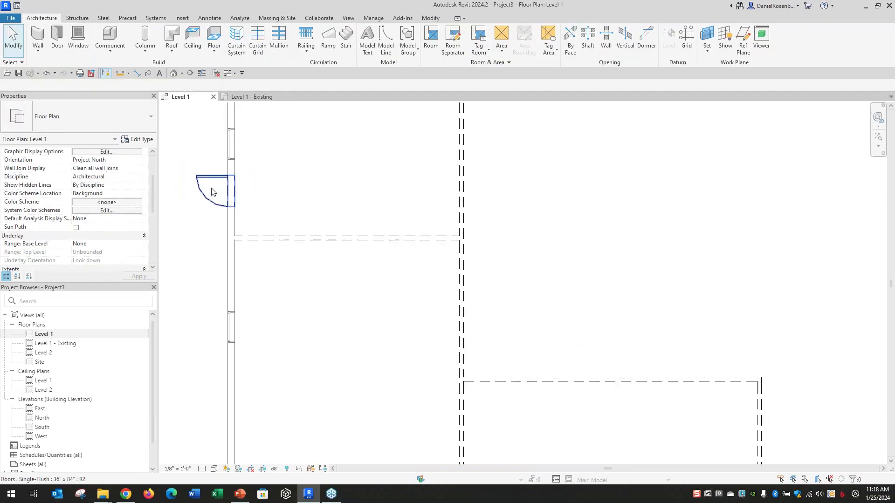
pyautogui.scroll(-3, 239, 194)
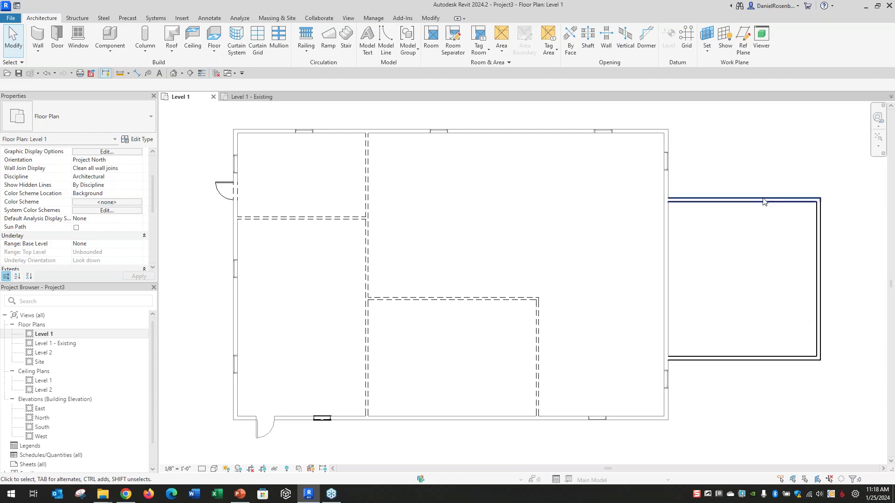
# - Split the existing east wall at two points within the addition's width, the lower one about 4'-6" from the addition's south wall
pyautogui.scroll(2, 706, 226)
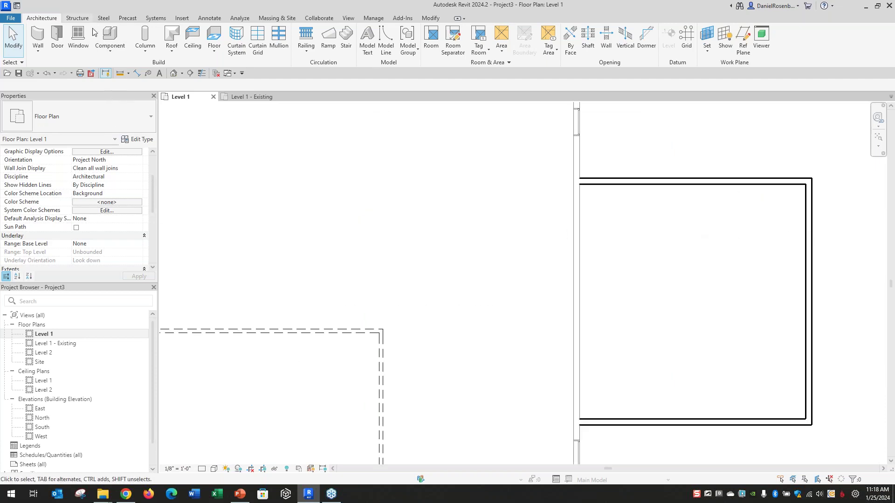
pyautogui.click(575, 250)
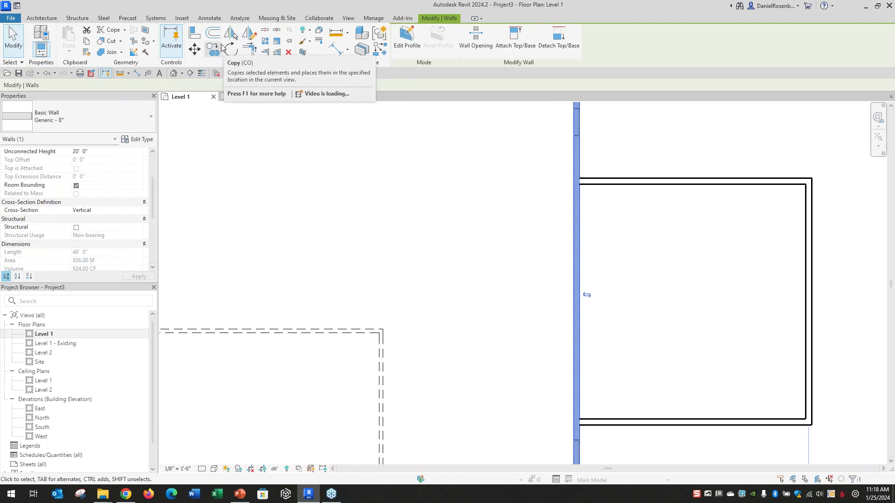
pyautogui.click(265, 32)
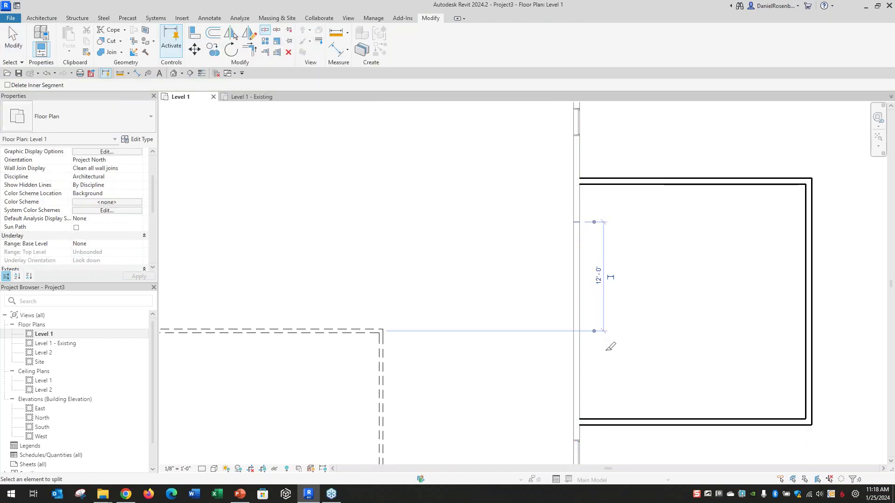
pyautogui.click(578, 380)
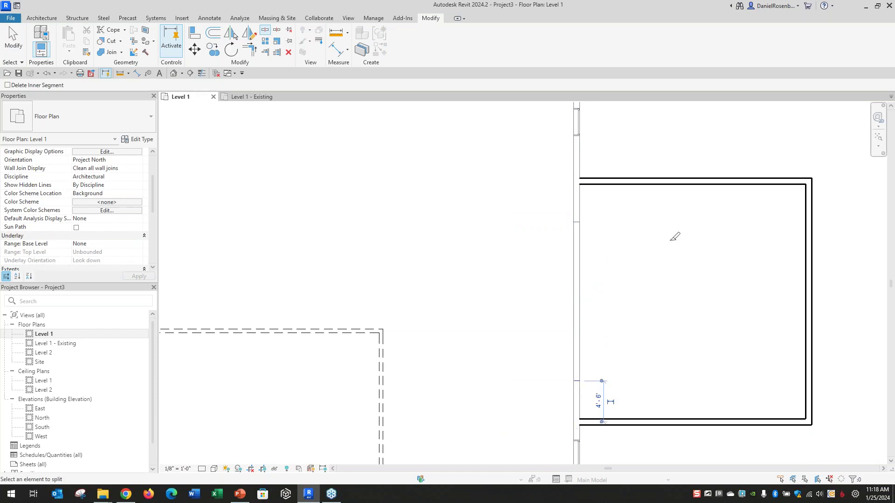
pyautogui.press('Escape')
pyautogui.press('Escape')
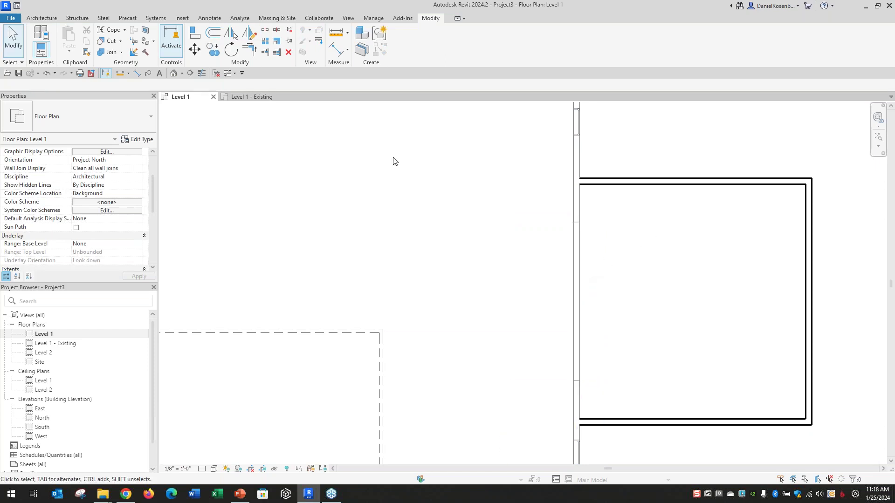
# - Demolish the middle segment of the split east wall to open the building into the addition
pyautogui.click(146, 52)
pyautogui.click(577, 255)
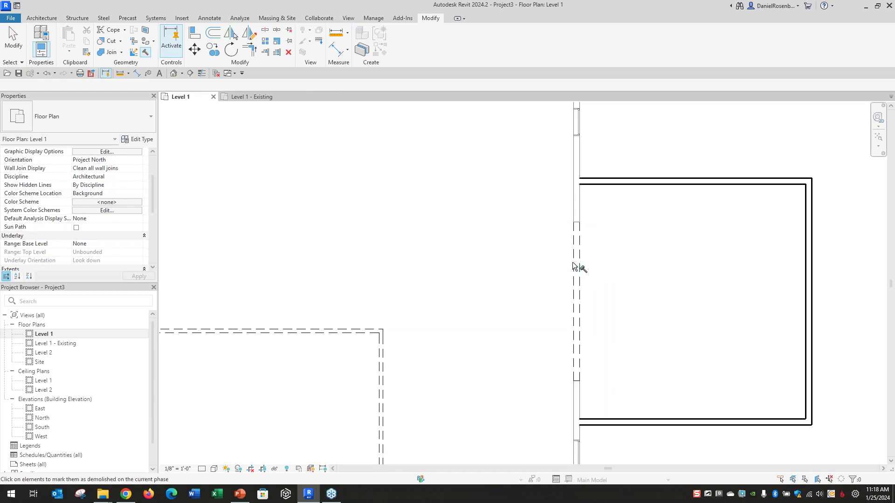
pyautogui.scroll(-4, 644, 259)
pyautogui.scroll(1, 643, 259)
pyautogui.scroll(-2, 643, 259)
pyautogui.press('Escape')
pyautogui.scroll(1, 460, 317)
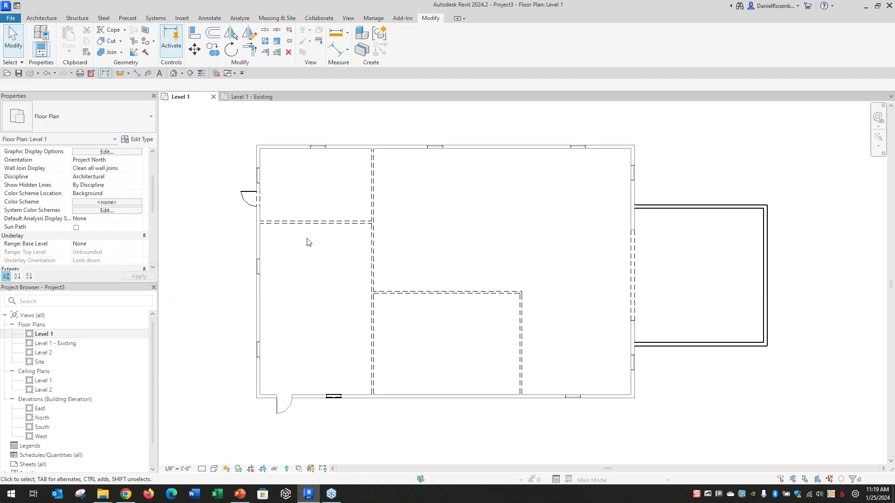
# - Duplicate the Level 1 floor plan view
pyautogui.rightClick(49, 335)
pyautogui.moveTo(140, 187)
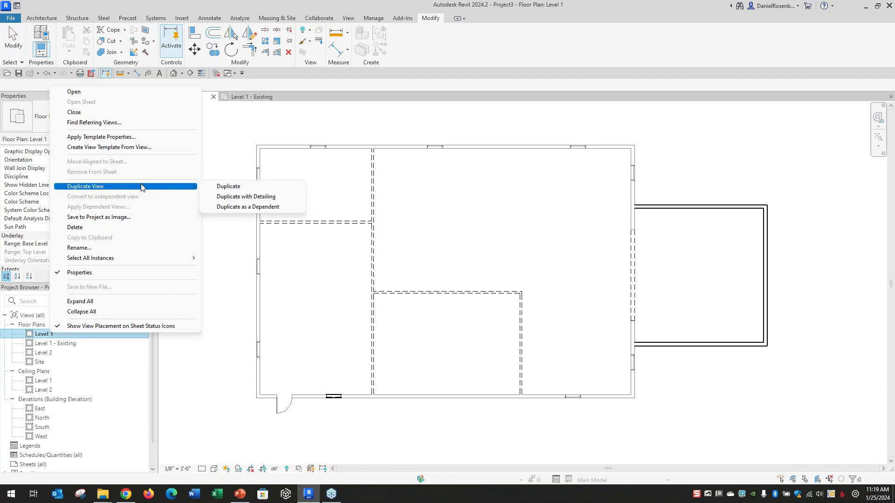
pyautogui.click(262, 191)
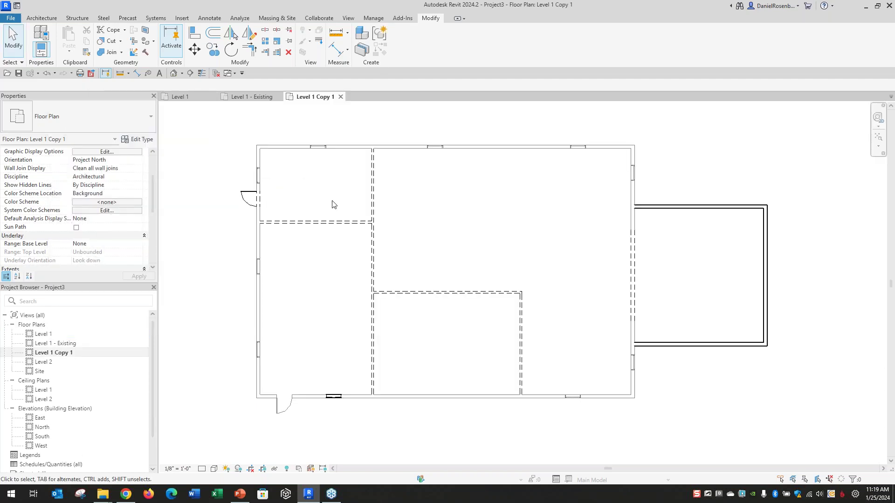
# - Set the phase filter of the duplicated Level 1 plan to Show Previous + Demo
pyautogui.moveTo(154, 184); pyautogui.dragTo(155, 239)
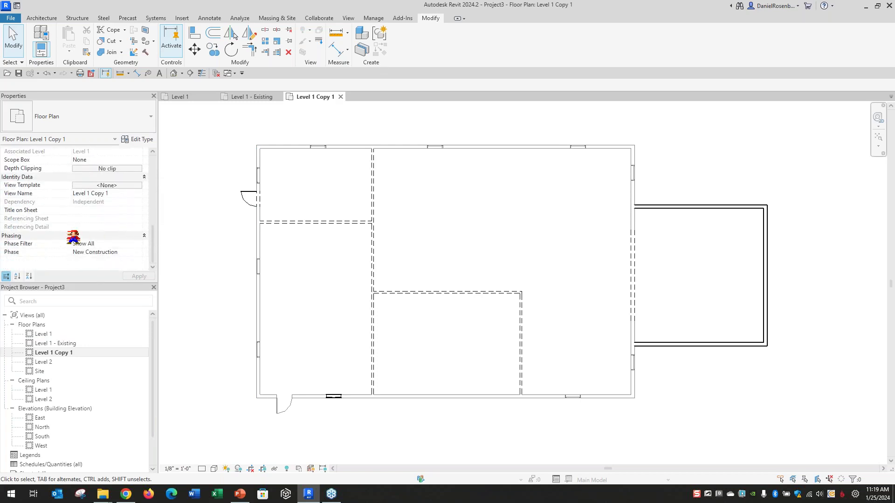
pyautogui.moveTo(2, 236)
pyautogui.mouseDown()
pyautogui.moveTo(145, 247)
pyautogui.moveTo(151, 260)
pyautogui.mouseUp()
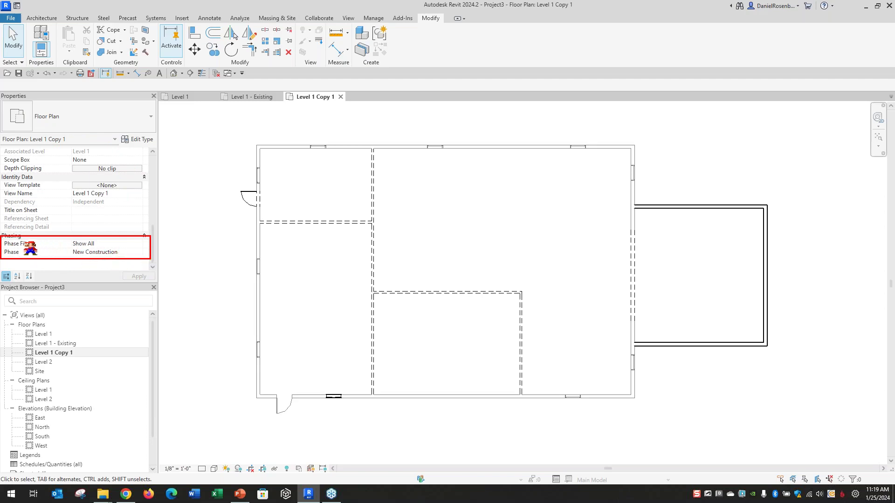
pyautogui.click(139, 246)
pyautogui.moveTo(138, 263); pyautogui.dragTo(139, 270)
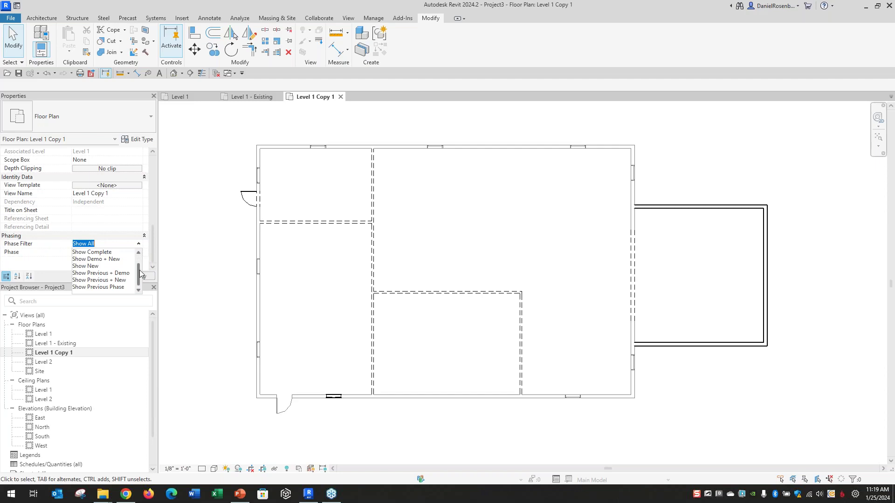
pyautogui.click(105, 274)
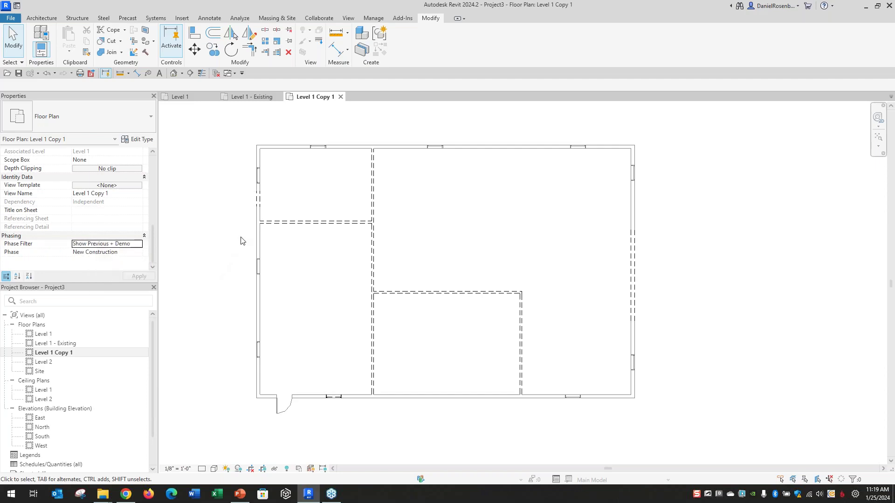
pyautogui.scroll(2, 244, 242)
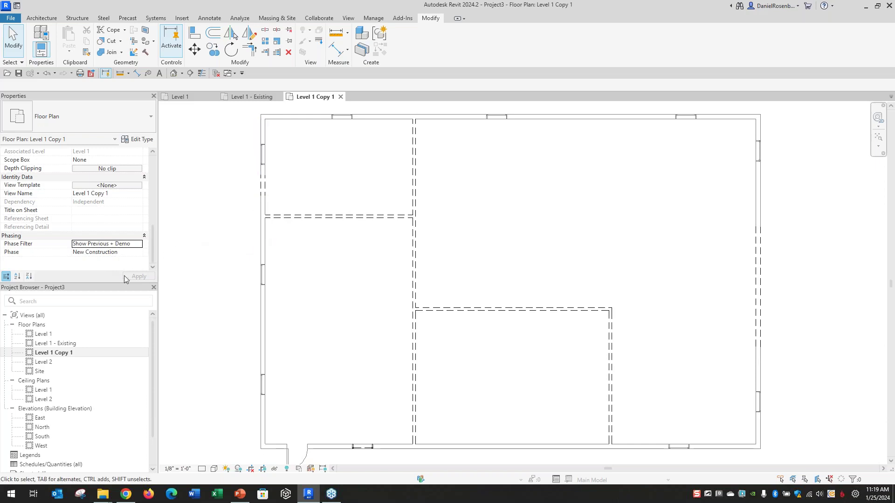
# - Rename the duplicated floor plan view as Level 1 - Demolition
pyautogui.click(63, 353)
pyautogui.rightClick(63, 353)
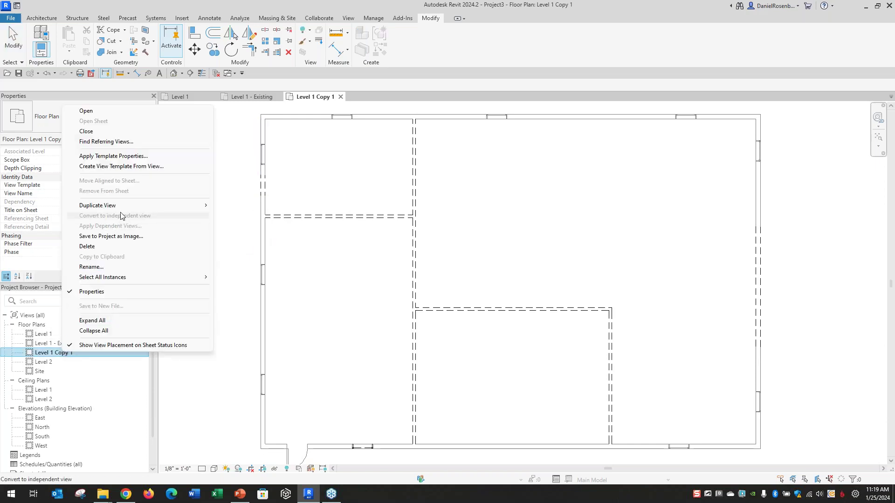
pyautogui.click(93, 266)
pyautogui.moveTo(74, 353); pyautogui.dragTo(60, 353)
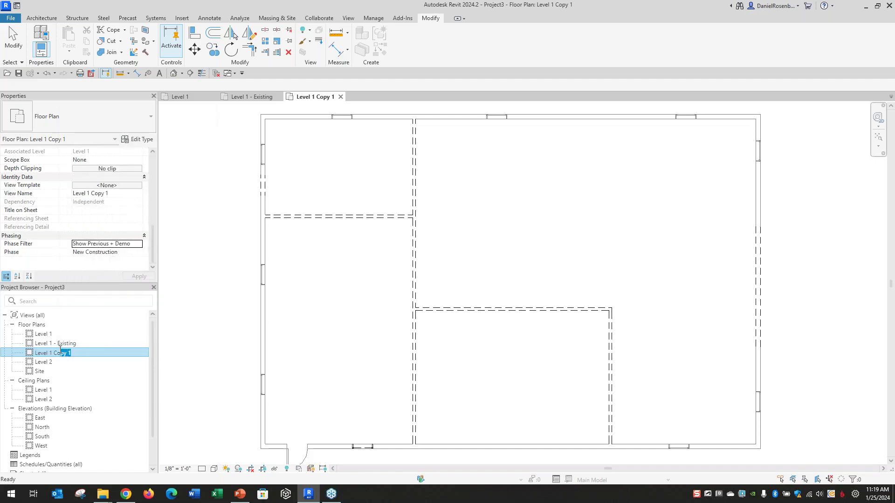
pyautogui.write('-')
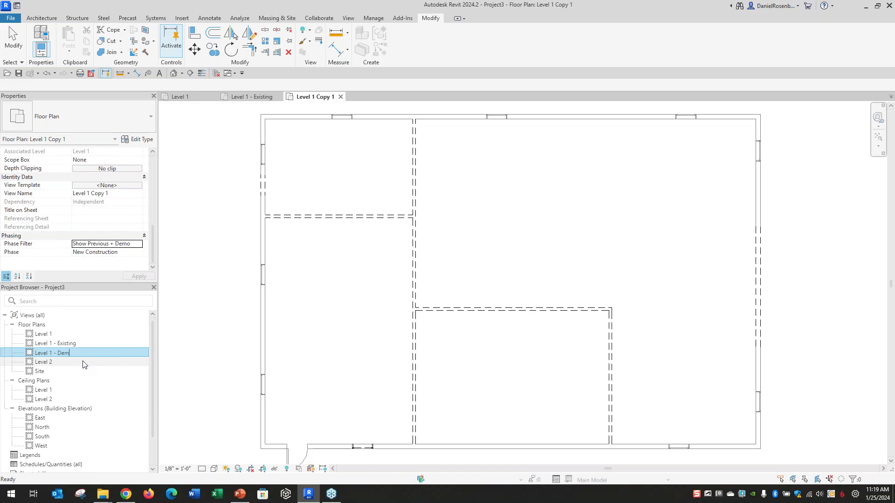
pyautogui.write(' Demolition')
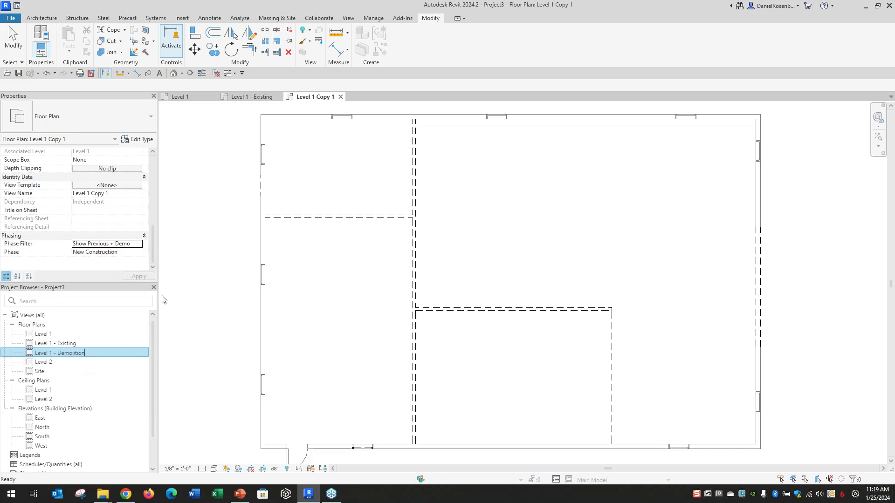
pyautogui.click(200, 289)
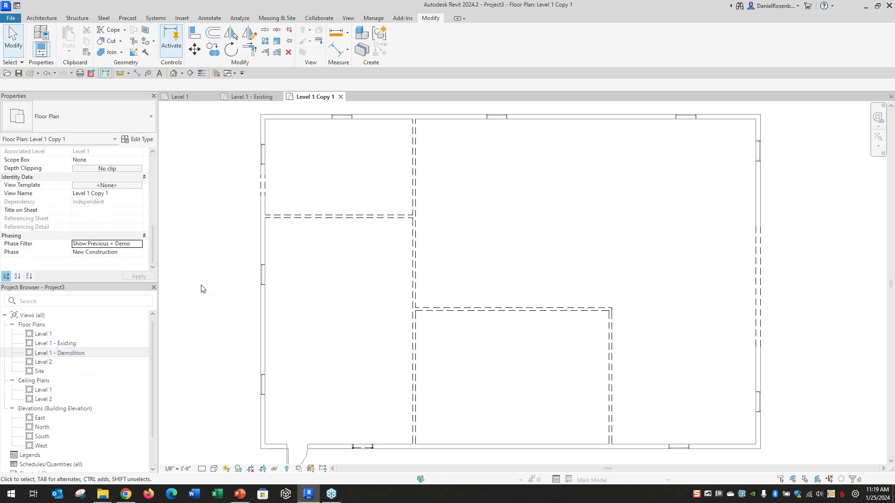
# - Open the original Level 1 floor plan and set its phase filter to Show Previous + New
pyautogui.doubleClick(54, 333)
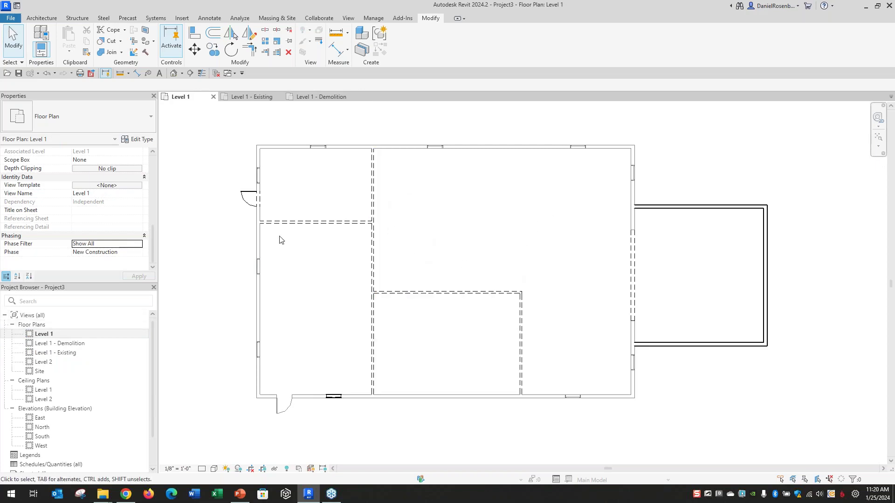
pyautogui.click(138, 245)
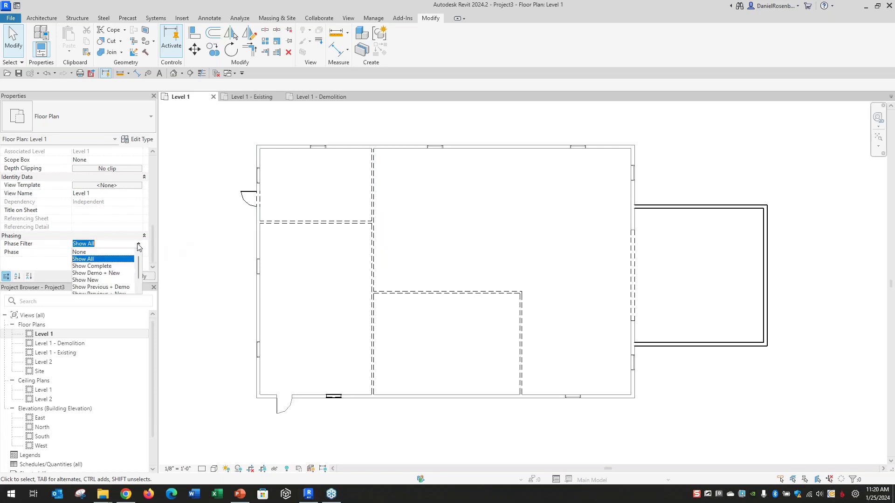
pyautogui.scroll(-1, 108, 274)
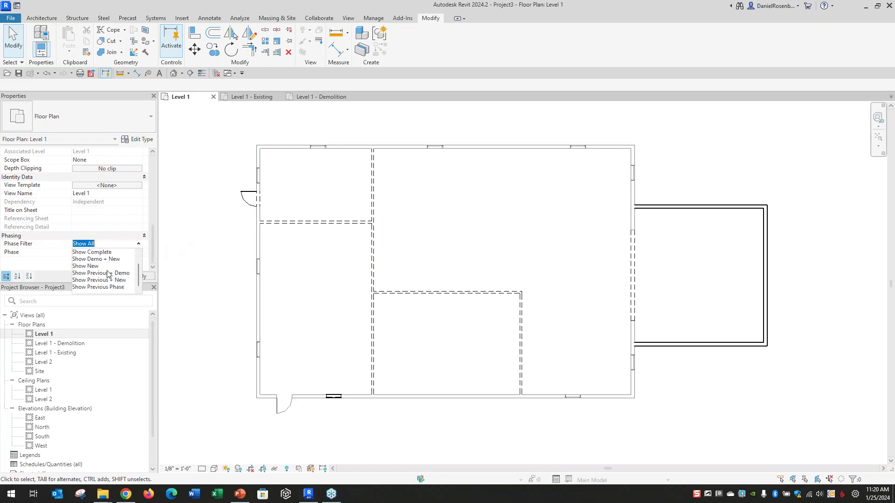
pyautogui.click(103, 278)
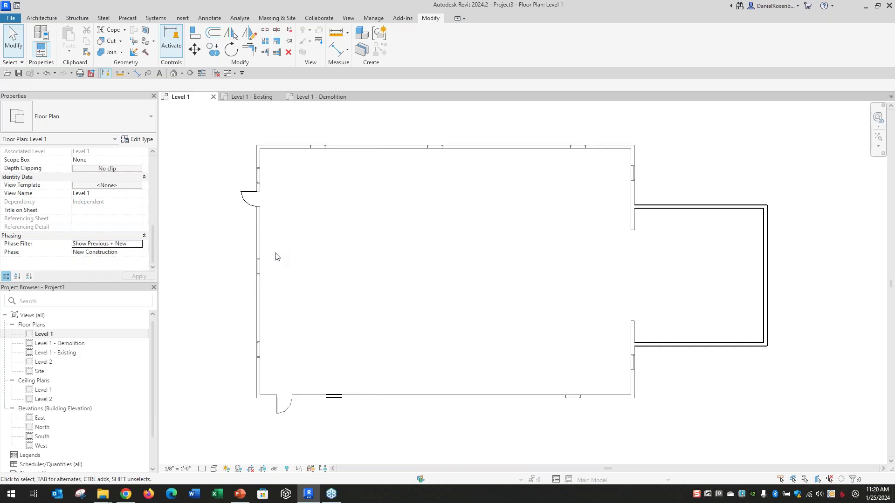
# - Fit the whole plan in view and close all open views except the Level 1 floor plan
pyautogui.press('z')
pyautogui.press('f')
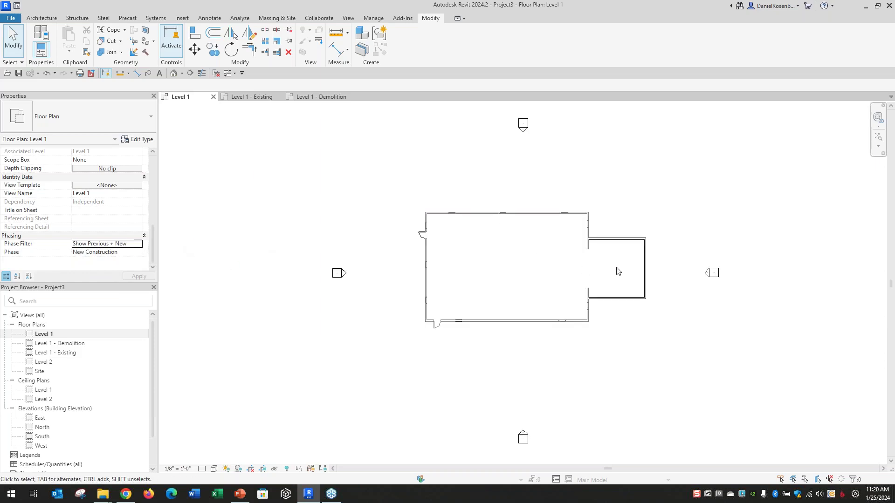
pyautogui.click(216, 74)
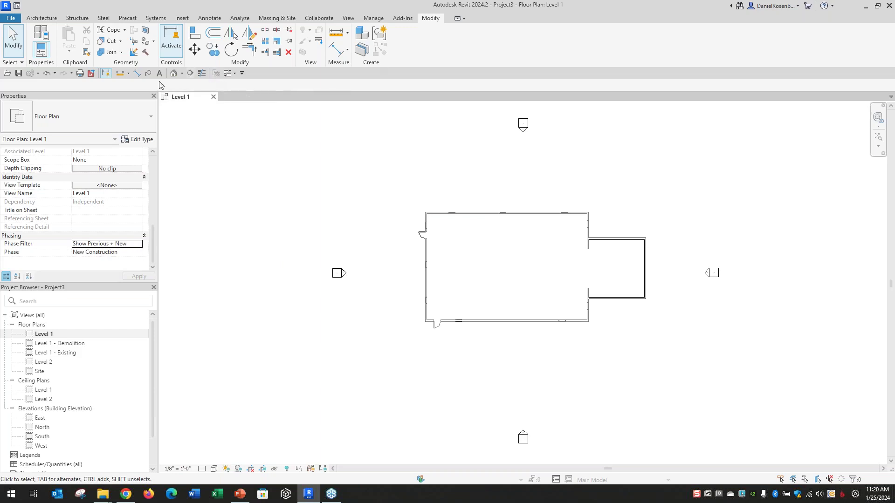
# - Start saving the project and create and open a new folder named Demo inside the Datasets folder
pyautogui.click(19, 74)
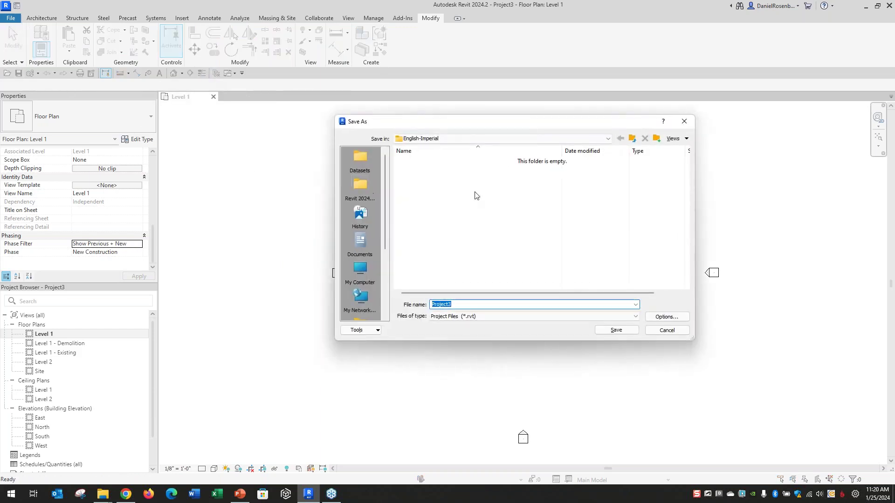
pyautogui.click(360, 159)
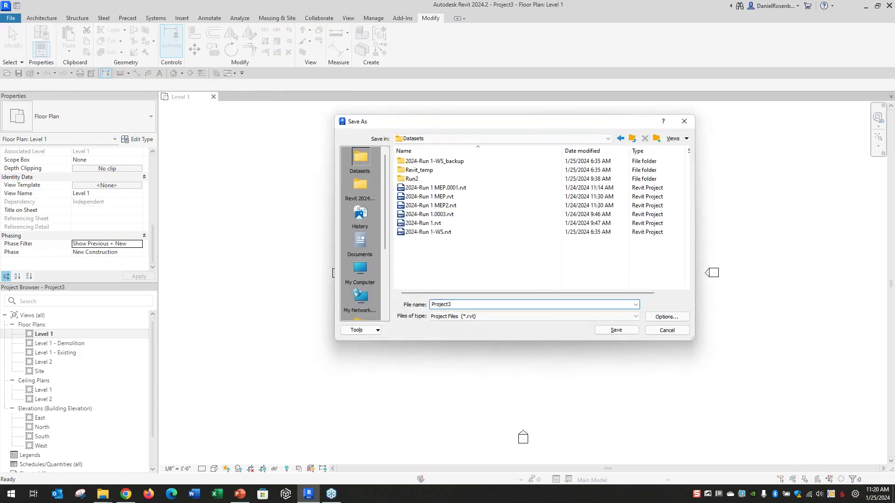
pyautogui.rightClick(425, 263)
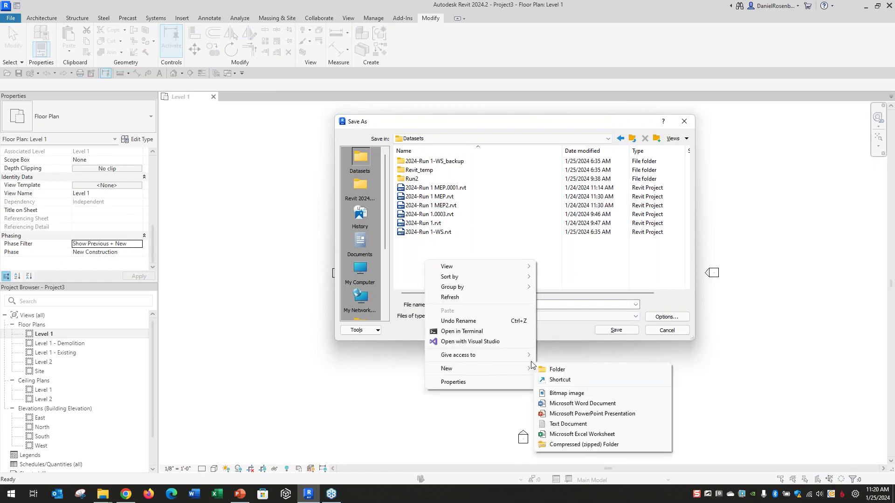
pyautogui.click(557, 369)
pyautogui.write('Demo')
pyautogui.press('Return')
pyautogui.doubleClick(413, 173)
# - Save the project in the Demo folder as 2024-Live, keeping the default file save options
pyautogui.doubleClick(472, 304)
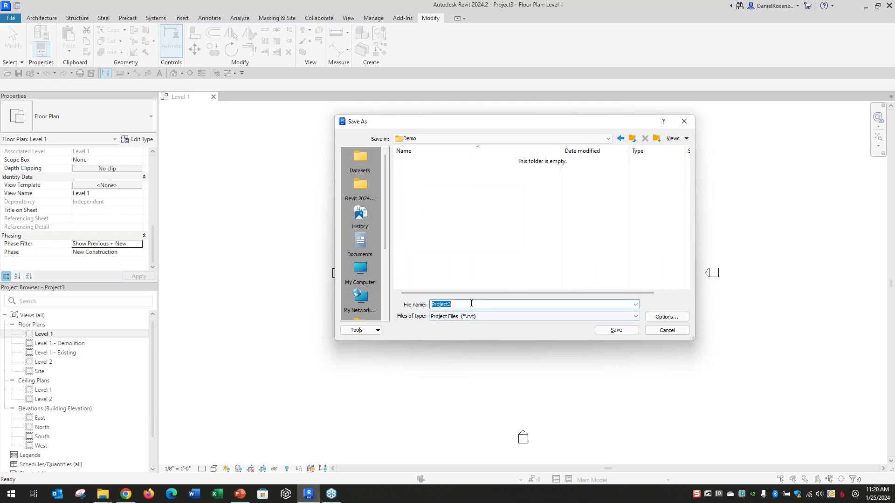
pyautogui.write('20')
pyautogui.write('24-')
pyautogui.write('dem')
pyautogui.click(667, 316)
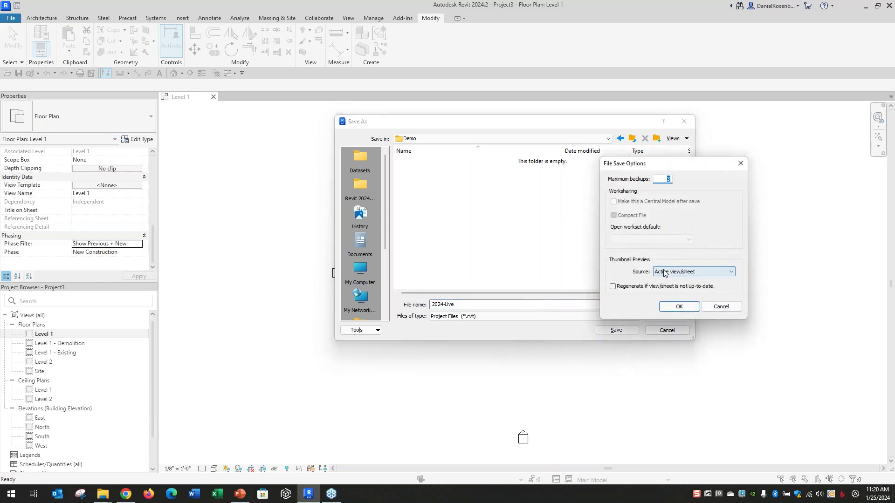
pyautogui.click(679, 307)
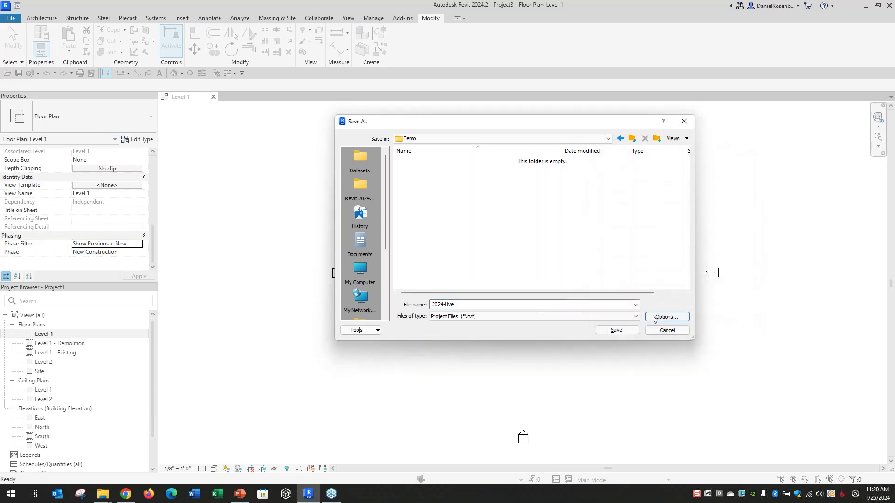
pyautogui.click(627, 332)
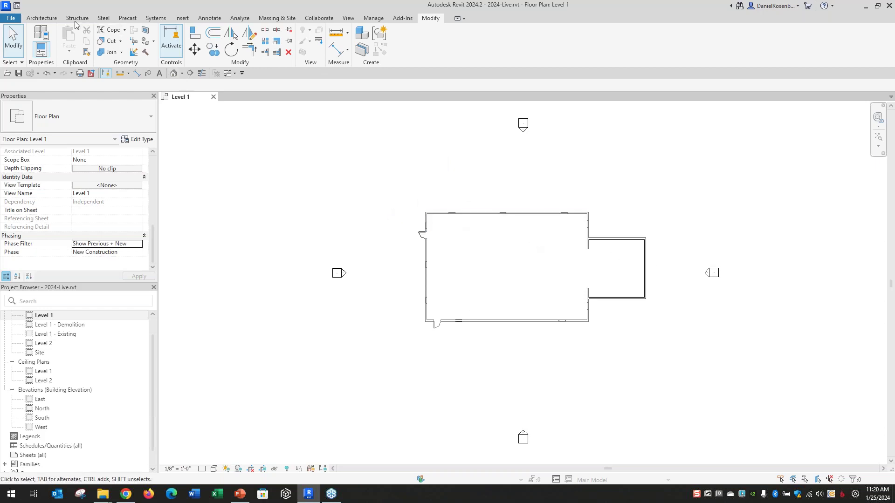
# - Place two aligned vertical grid lines through the building, one near its west wall and one near its east wall
pyautogui.click(49, 19)
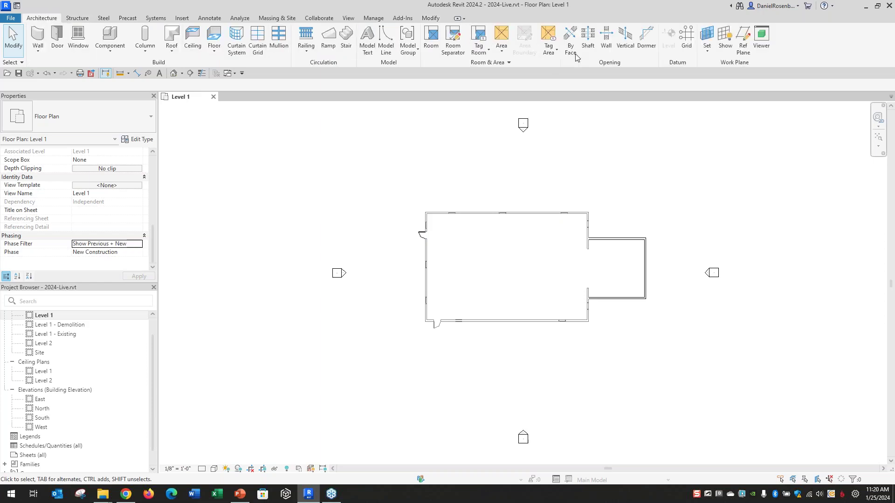
pyautogui.click(687, 40)
pyautogui.scroll(3, 545, 247)
pyautogui.click(368, 404)
pyautogui.click(369, 147)
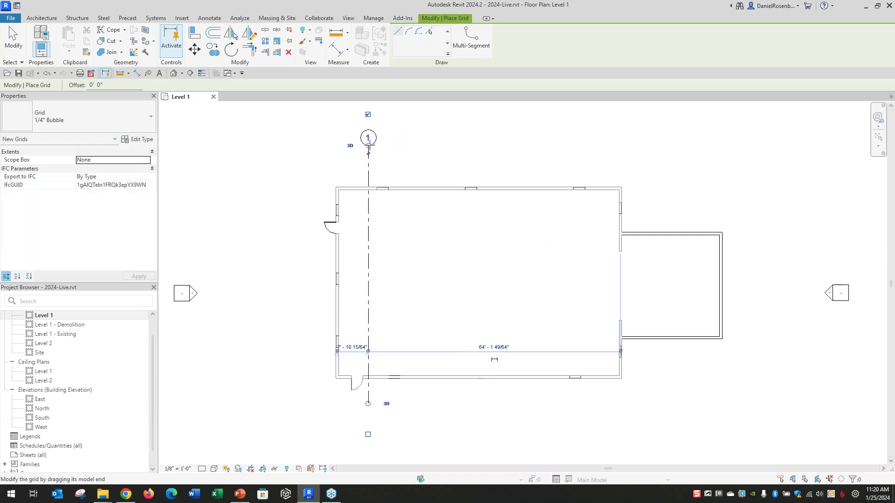
pyautogui.click(593, 404)
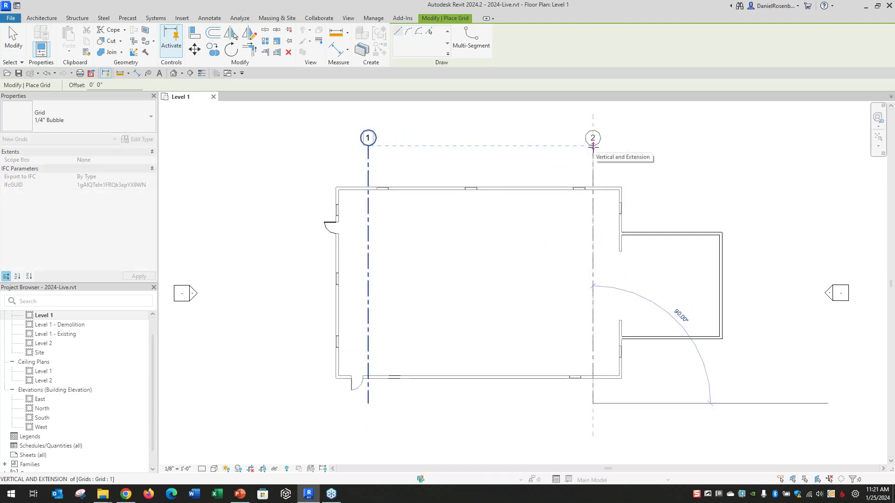
pyautogui.click(593, 147)
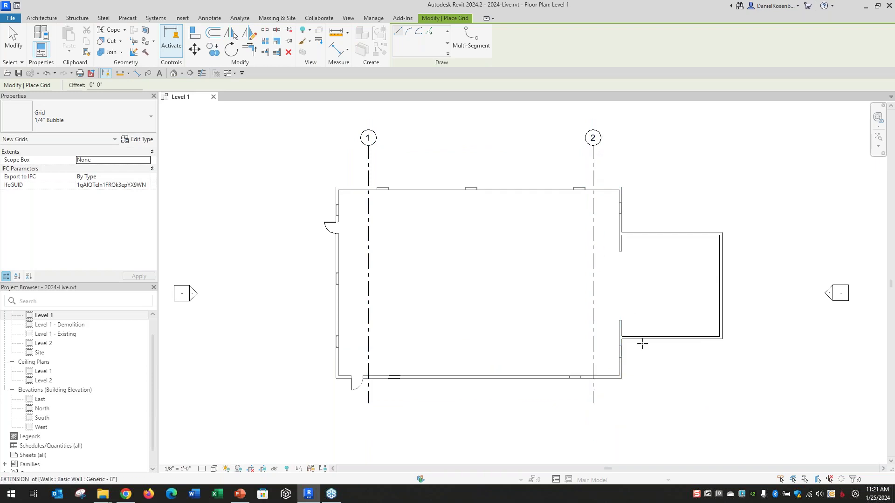
# - Place a horizontal grid line just inside the building's south wall and rename it A
pyautogui.click(721, 367)
pyautogui.click(304, 365)
pyautogui.press('Escape')
pyautogui.press('Escape')
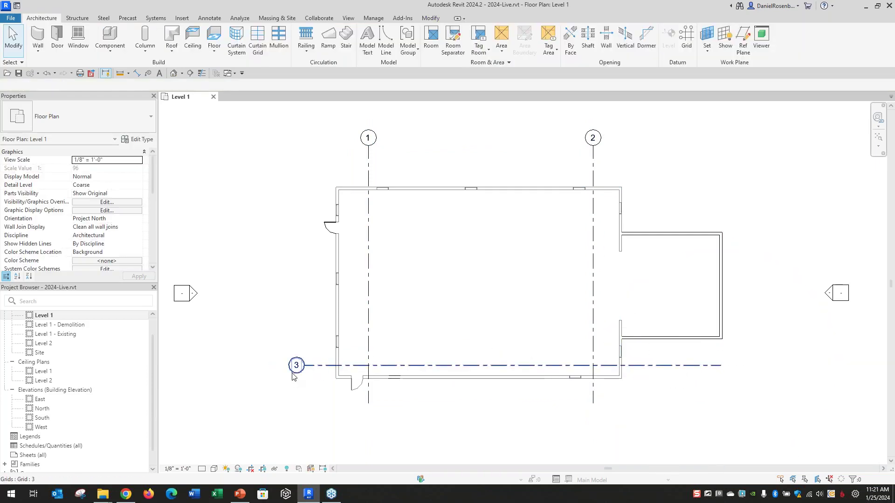
pyautogui.doubleClick(296, 365)
pyautogui.moveTo(291, 361); pyautogui.dragTo(265, 363)
pyautogui.press('Return')
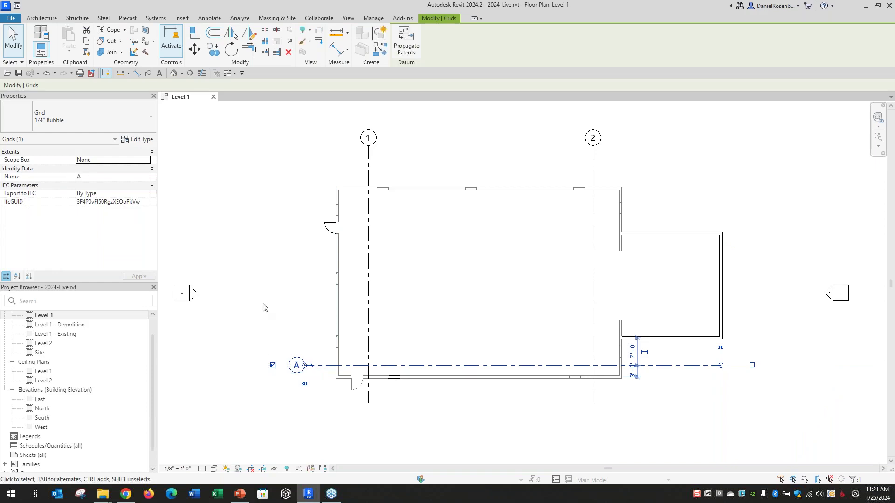
# - Place a second horizontal grid line just inside the building's north wall, aligned with the ends of grid A
pyautogui.press('Escape')
pyautogui.press('g')
pyautogui.press('r')
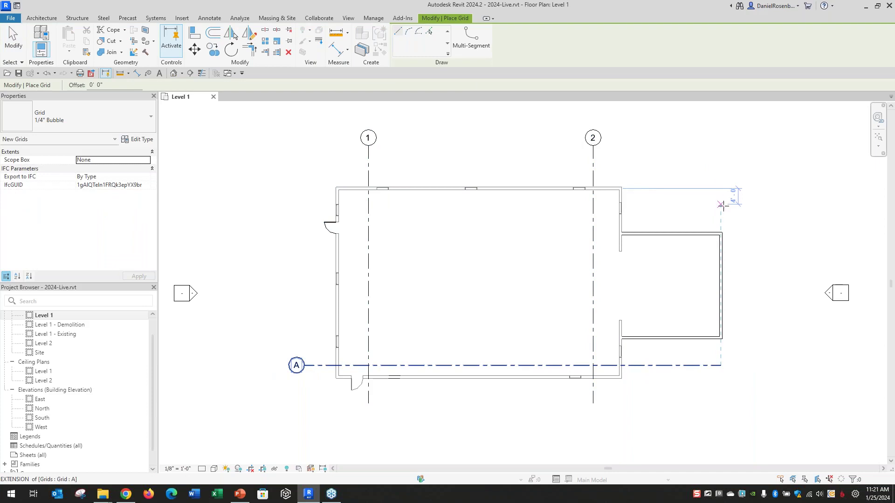
pyautogui.click(754, 210)
pyautogui.click(306, 211)
pyautogui.press('Escape')
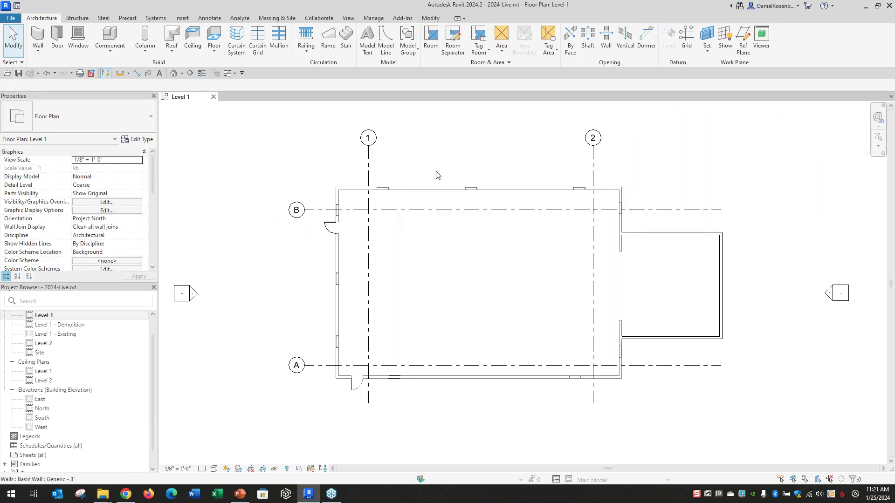
pyautogui.scroll(-1, 598, 308)
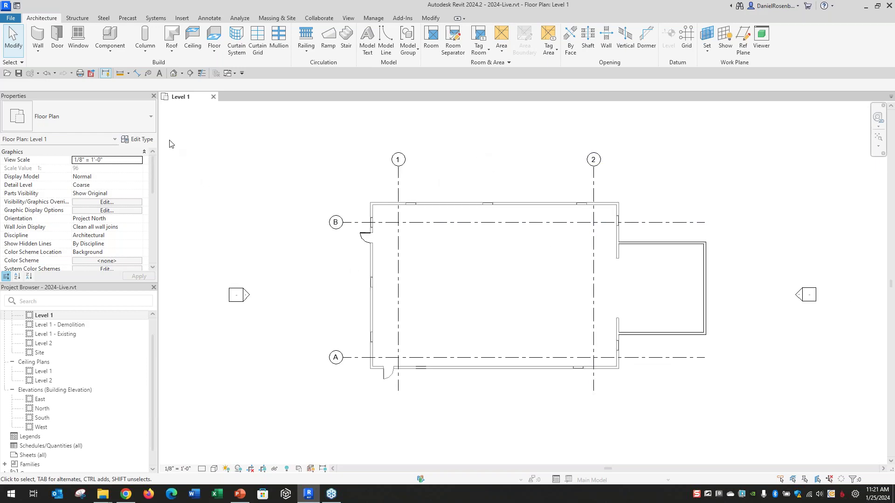
# - Close the 2024-Live project with its changes saved and create a new project from the Systems-Default template
pyautogui.click(213, 97)
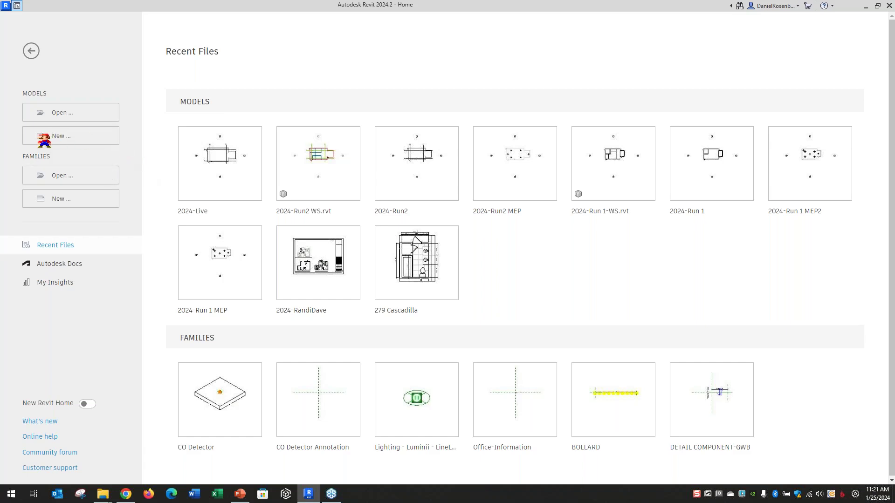
pyautogui.click(96, 136)
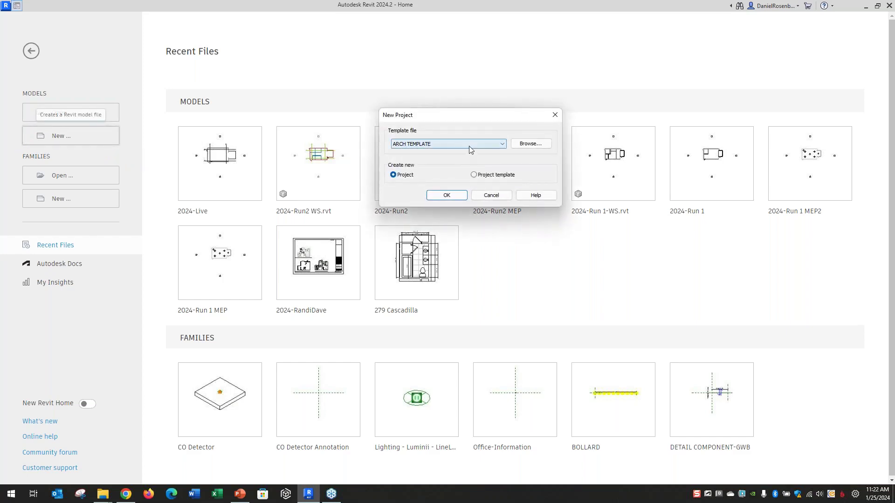
pyautogui.click(470, 144)
pyautogui.click(409, 164)
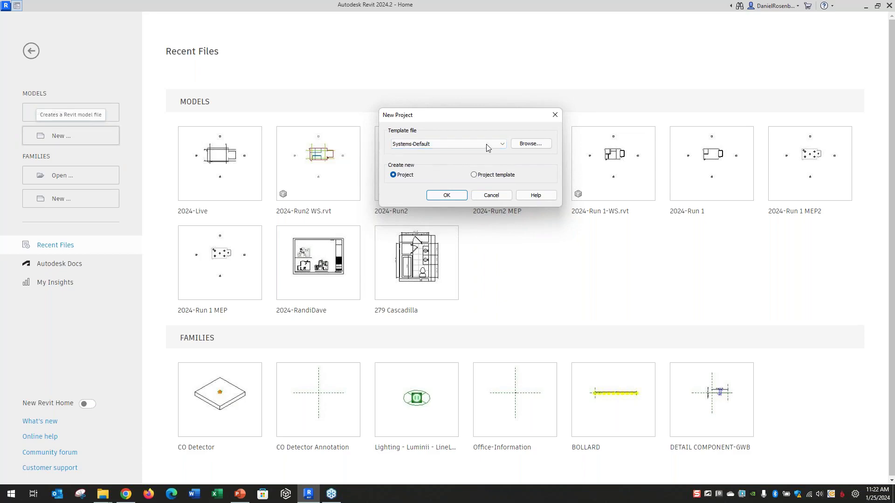
pyautogui.click(528, 145)
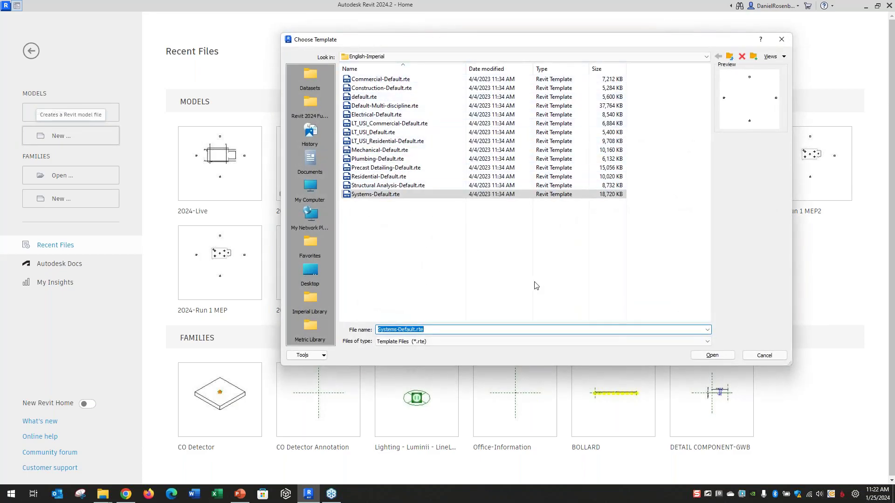
pyautogui.click(752, 356)
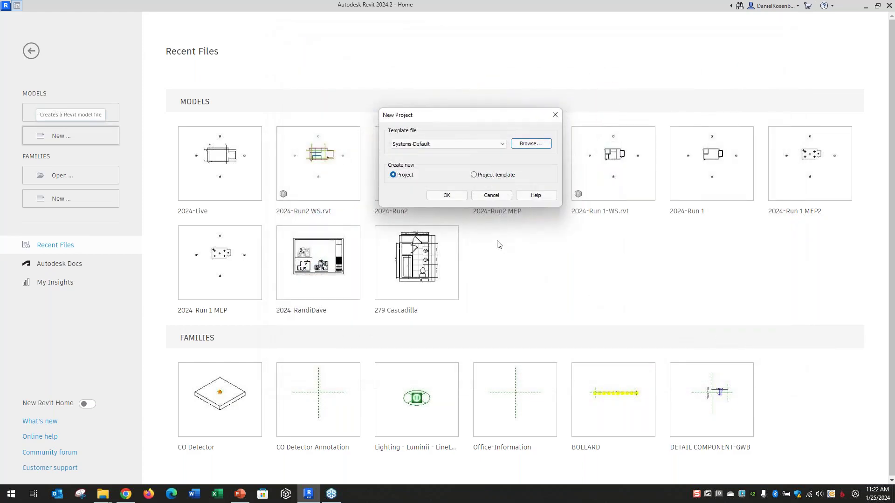
pyautogui.click(446, 195)
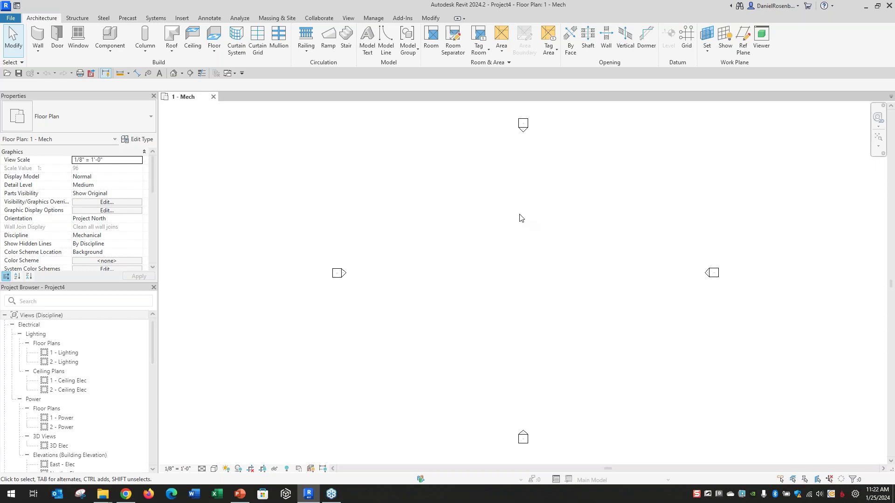
# - Link the 2024-Live.rvt model from the Demo folder using Auto - Internal Origin to Internal Origin positioning
pyautogui.click(182, 20)
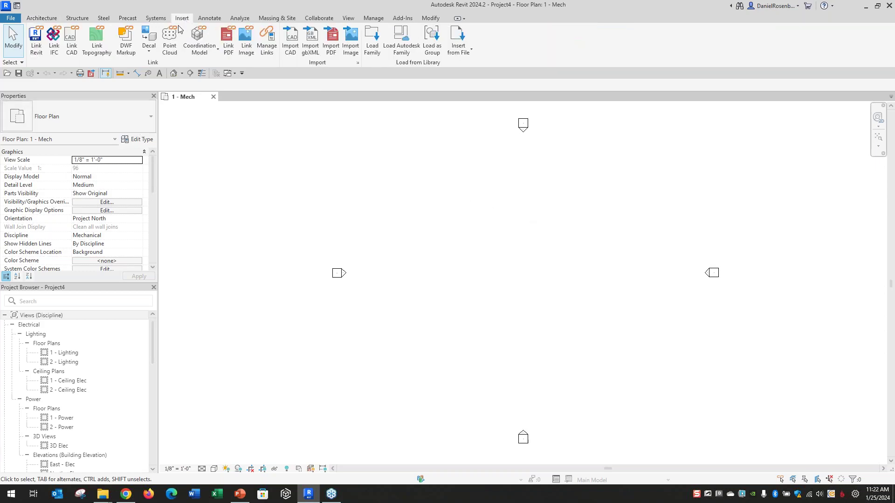
pyautogui.click(36, 41)
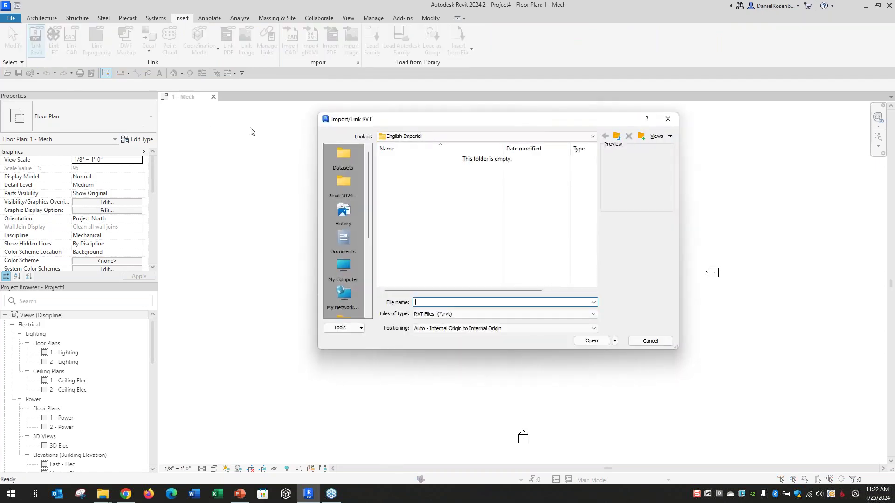
pyautogui.click(347, 156)
pyautogui.doubleClick(396, 168)
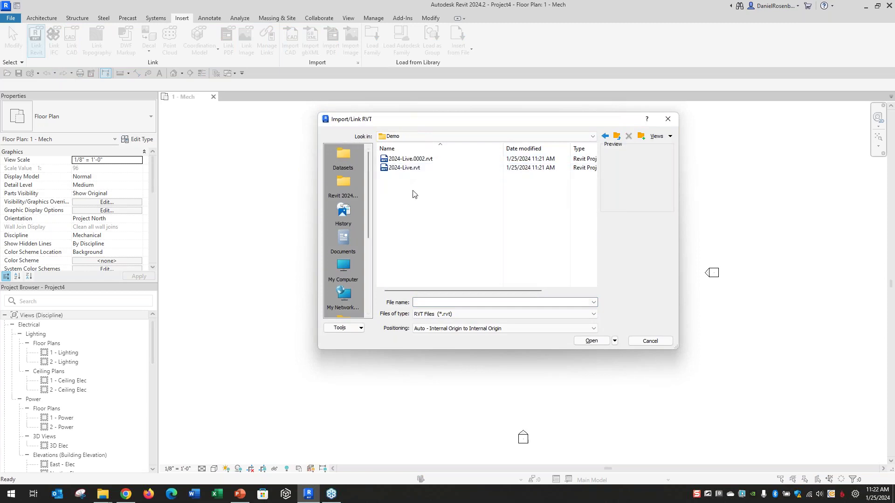
pyautogui.click(404, 168)
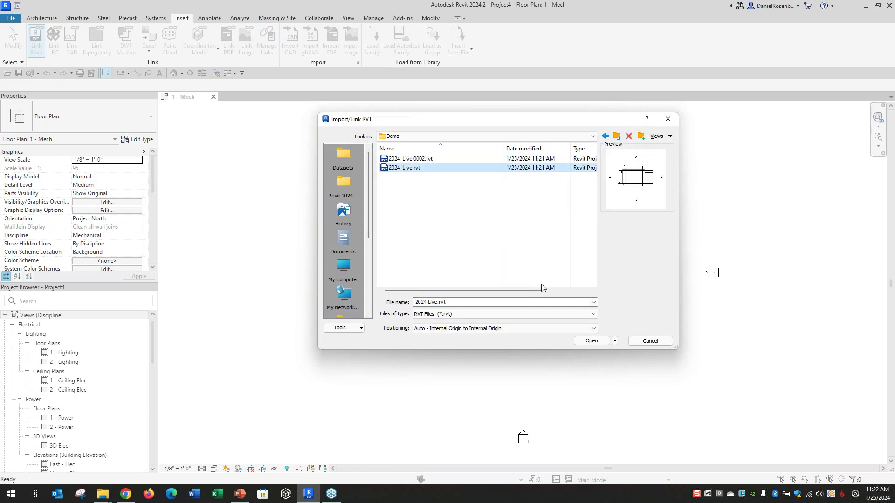
pyautogui.click(592, 341)
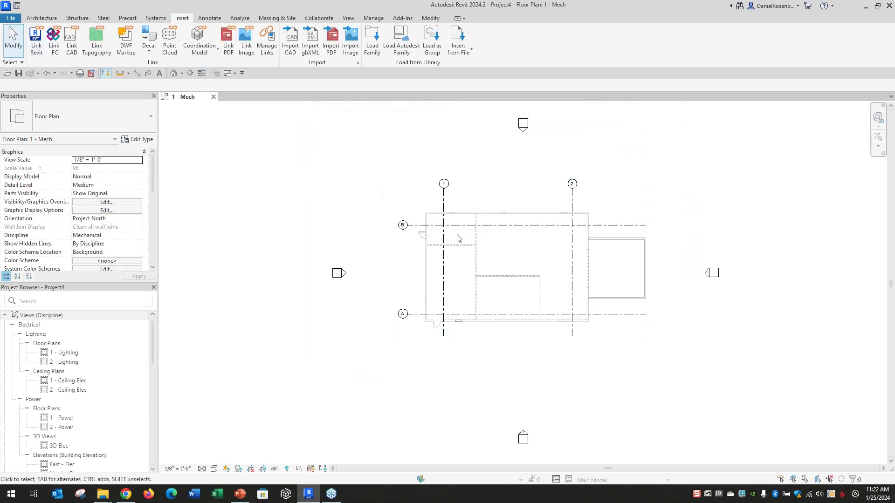
# - Examine the linked building in the plan and the default 3D view, and return to the 1 - Mech plan
pyautogui.scroll(3, 574, 304)
pyautogui.scroll(-1, 398, 395)
pyautogui.click(173, 73)
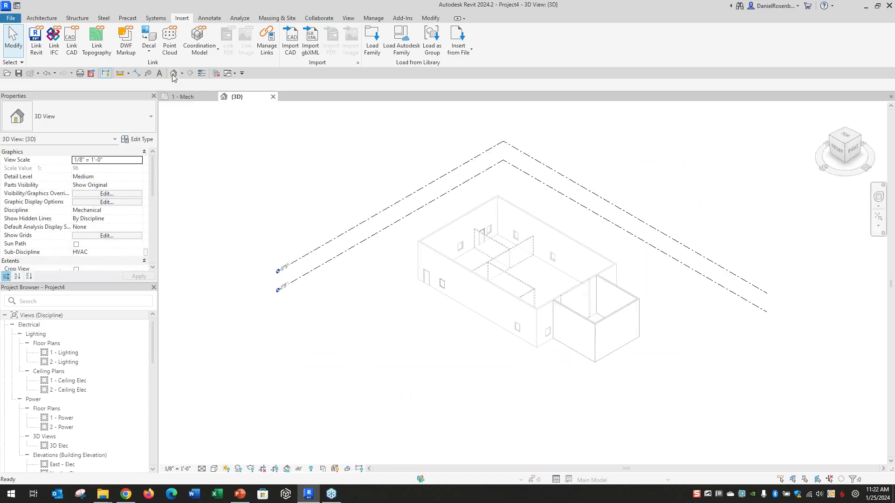
pyautogui.scroll(4, 533, 305)
pyautogui.scroll(-3, 443, 299)
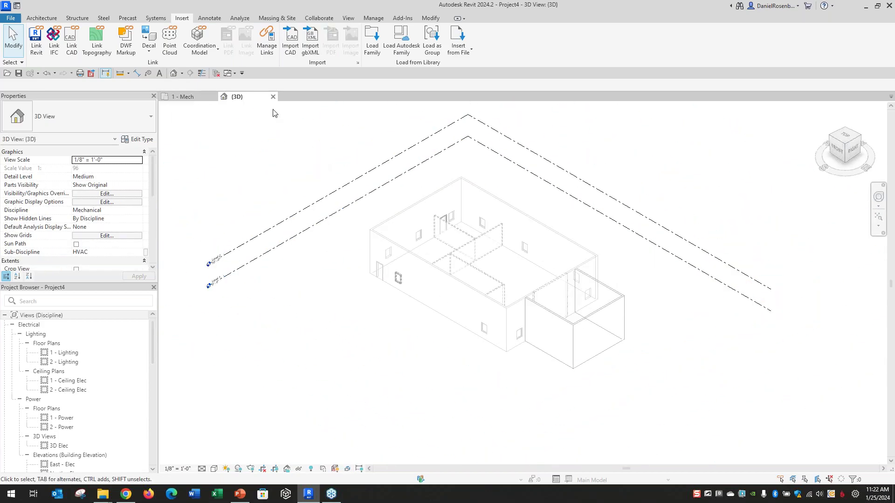
pyautogui.click(273, 96)
pyautogui.scroll(-1, 413, 300)
pyautogui.scroll(2, 362, 240)
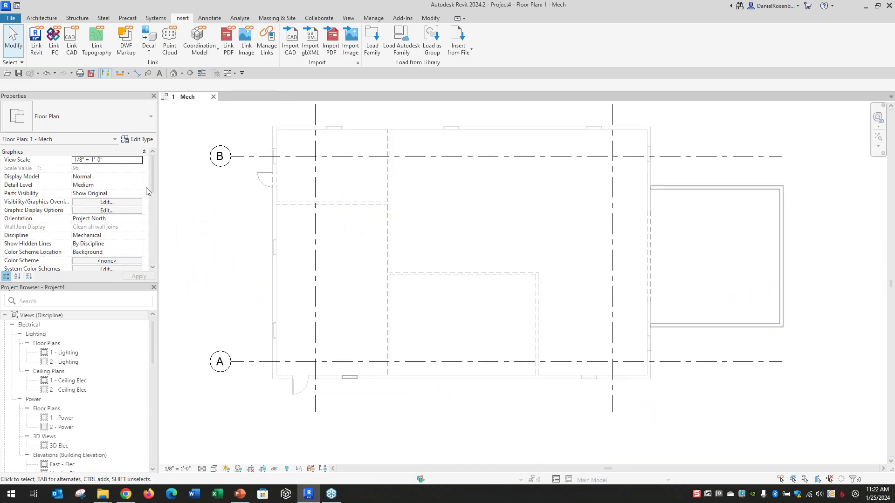
# - Set the phase filter of the 1 - Mech floor plan to Show Previous + New
pyautogui.moveTo(154, 180); pyautogui.dragTo(142, 249)
pyautogui.click(140, 244)
pyautogui.click(140, 243)
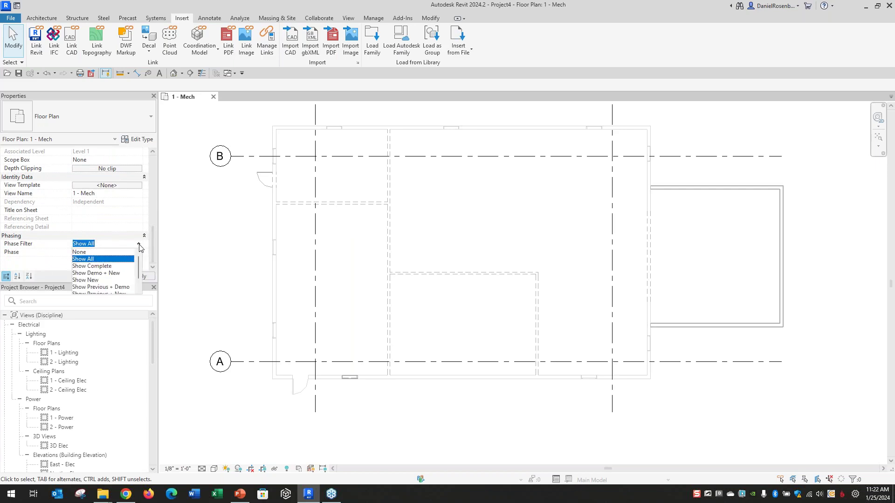
pyautogui.moveTo(138, 261); pyautogui.dragTo(139, 265)
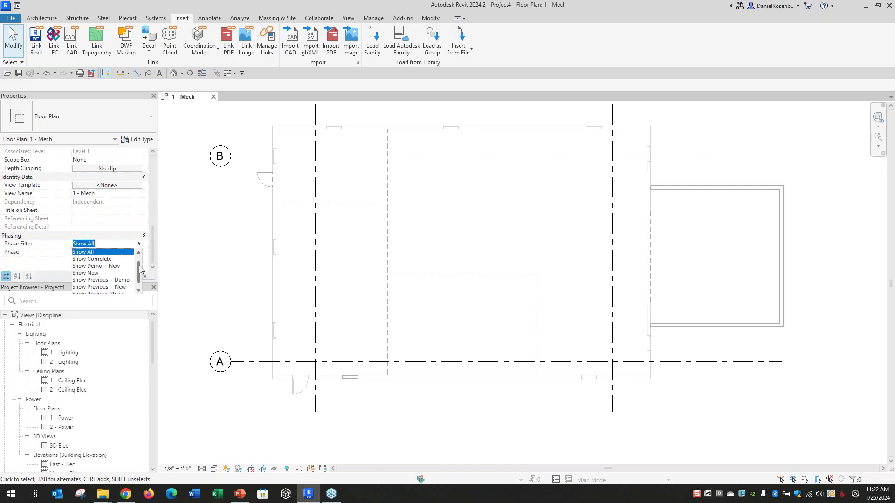
pyautogui.click(120, 287)
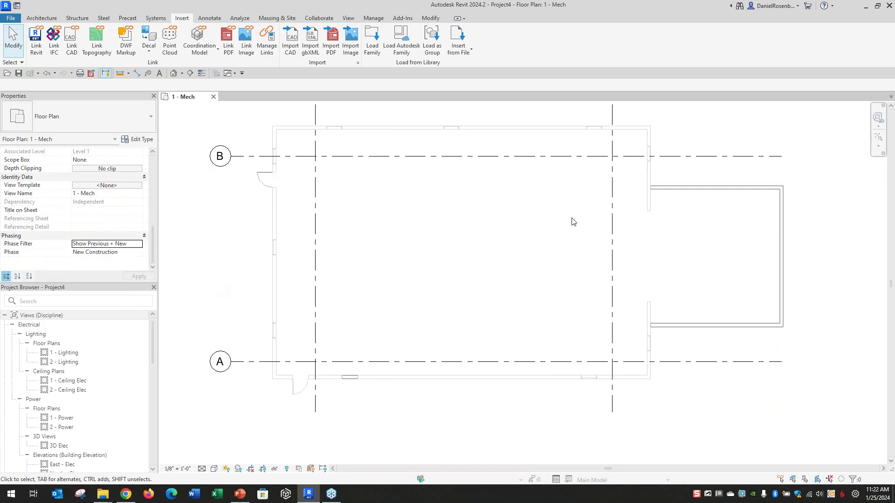
# - Save the new project as 2024-MEP in the Demo folder, accepting the file save options
pyautogui.scroll(-3, 606, 217)
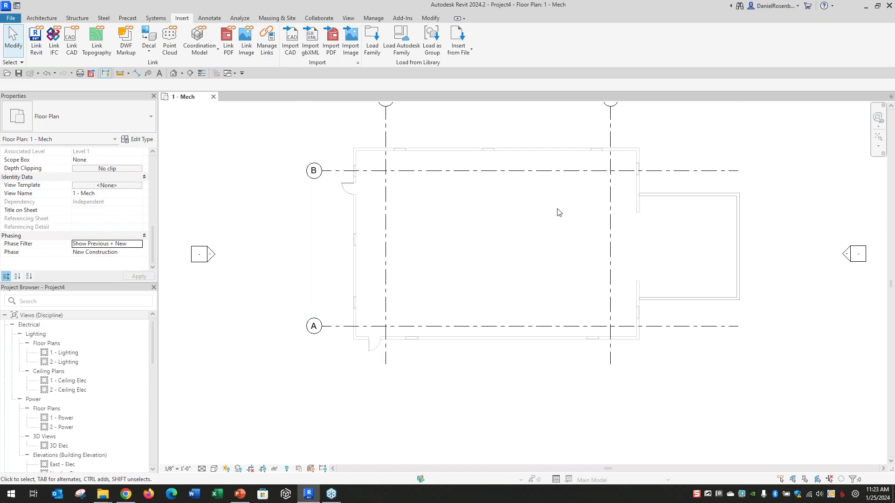
pyautogui.scroll(-1, 508, 343)
pyautogui.scroll(1, 564, 304)
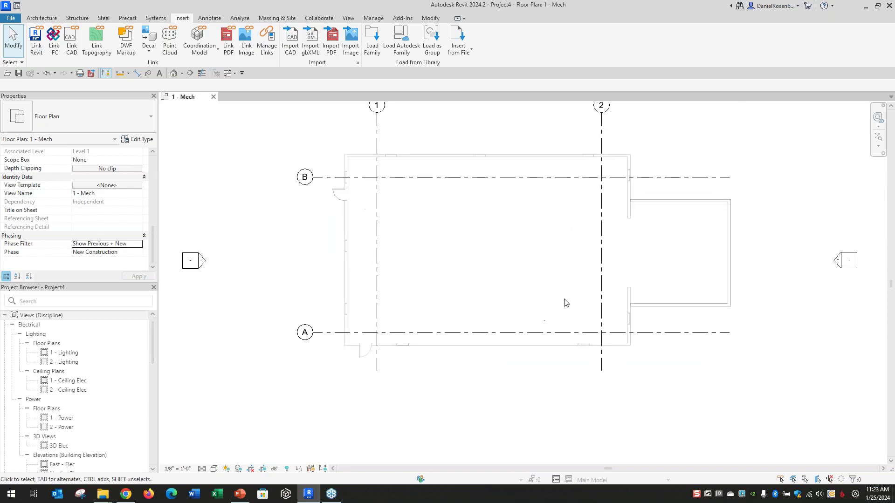
pyautogui.click(18, 74)
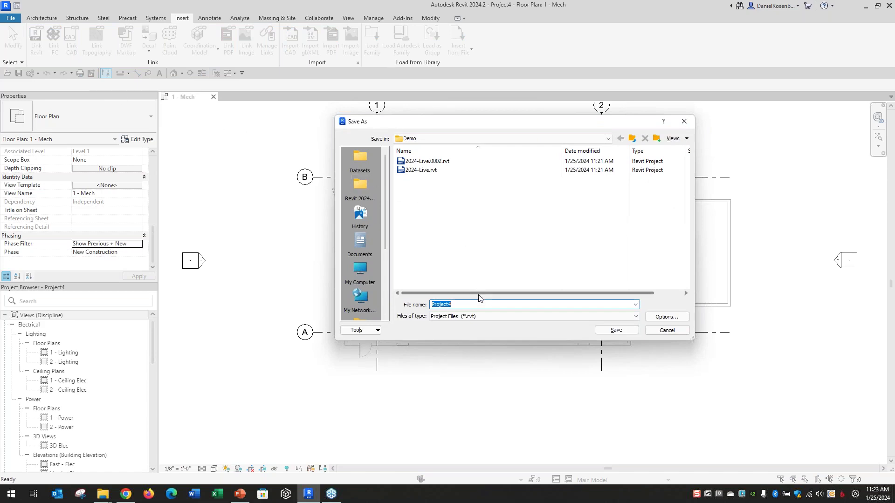
pyautogui.write('2024-MEP')
pyautogui.click(667, 317)
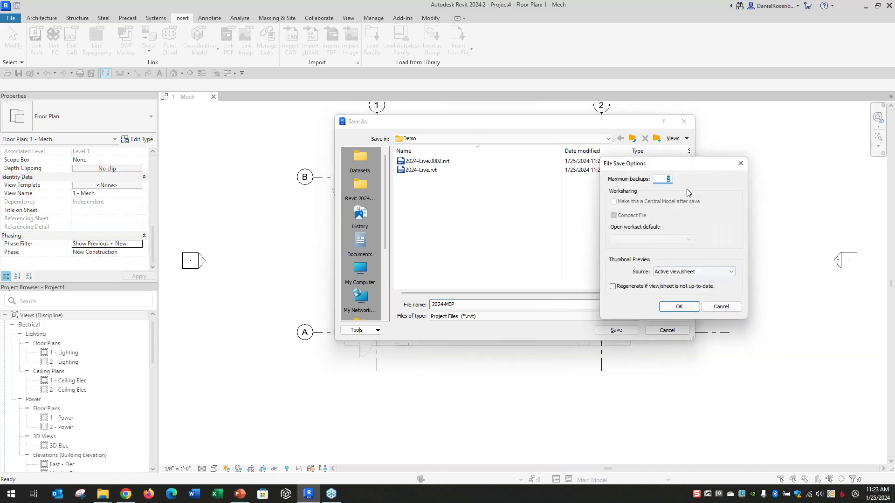
pyautogui.click(678, 306)
pyautogui.click(615, 330)
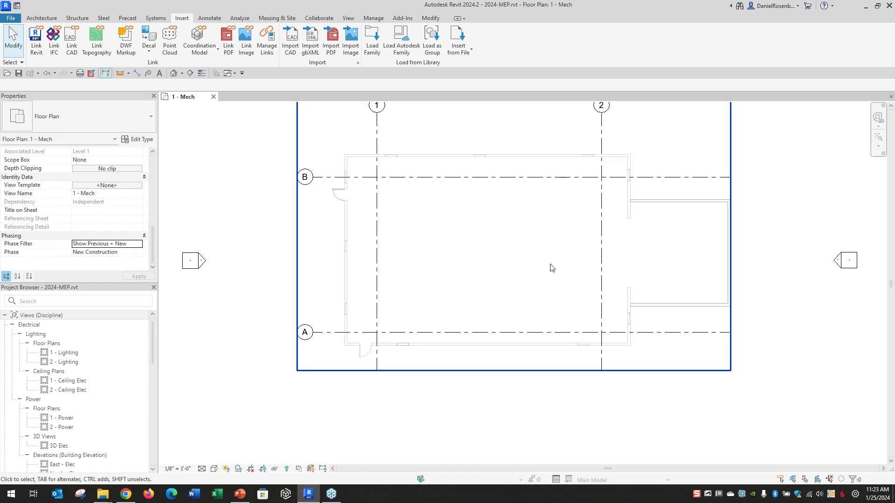
# - Check the status, reference type and path of the 2024-Live.rvt link in Manage Links without changing anything
pyautogui.scroll(-1, 482, 315)
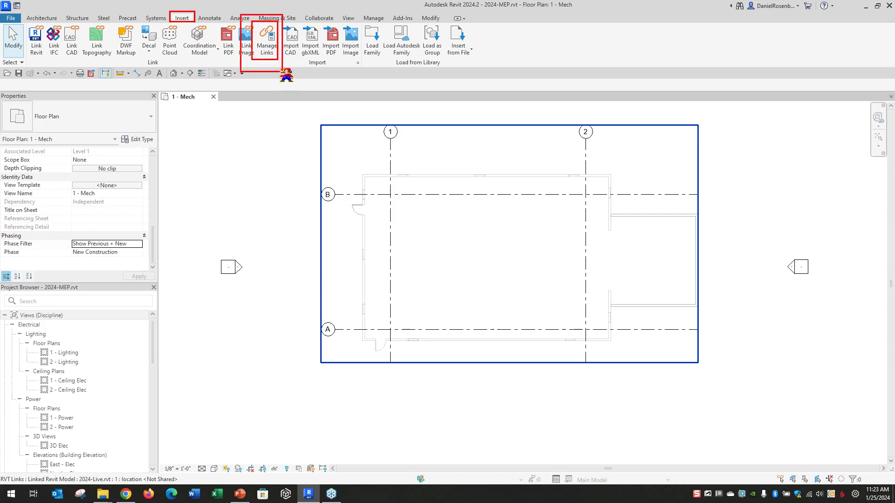
pyautogui.click(273, 55)
pyautogui.click(226, 150)
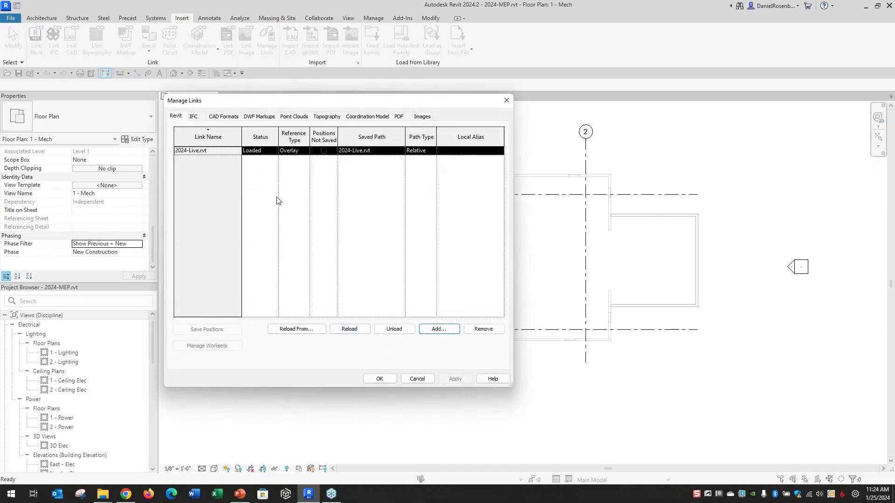
pyautogui.click(426, 384)
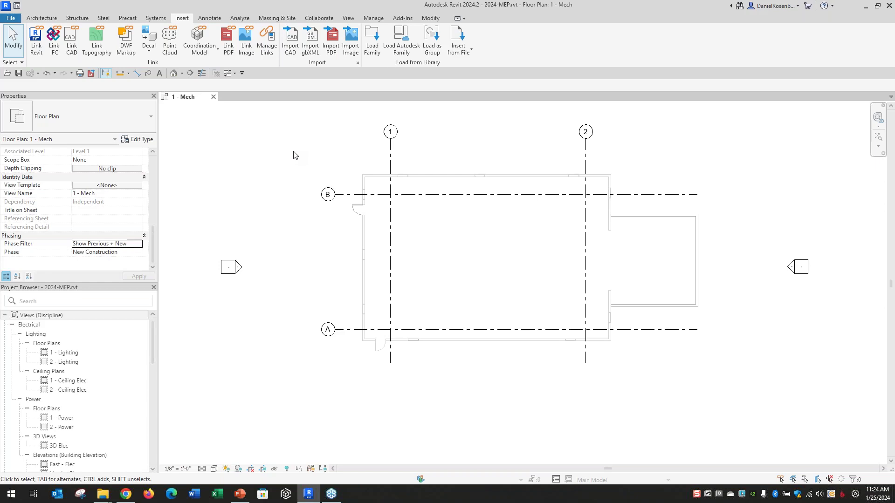
# - Set the 2024-Live.rvt link's display settings to Custom in the 1 - Mech plan's visibility/graphic overrides
pyautogui.scroll(3, 406, 175)
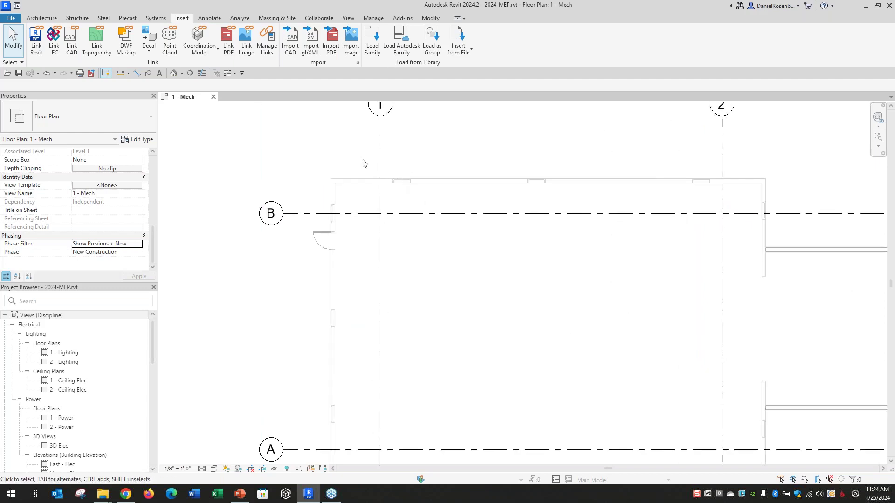
pyautogui.scroll(-2, 364, 164)
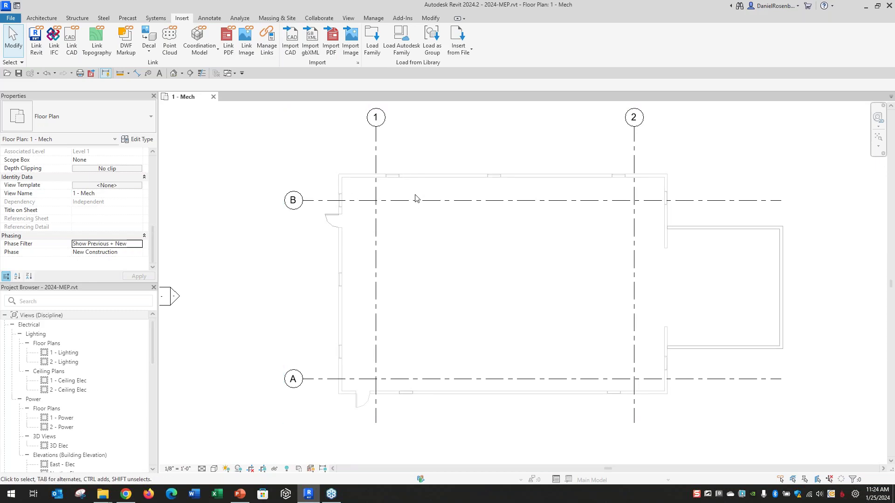
pyautogui.scroll(-1, 413, 201)
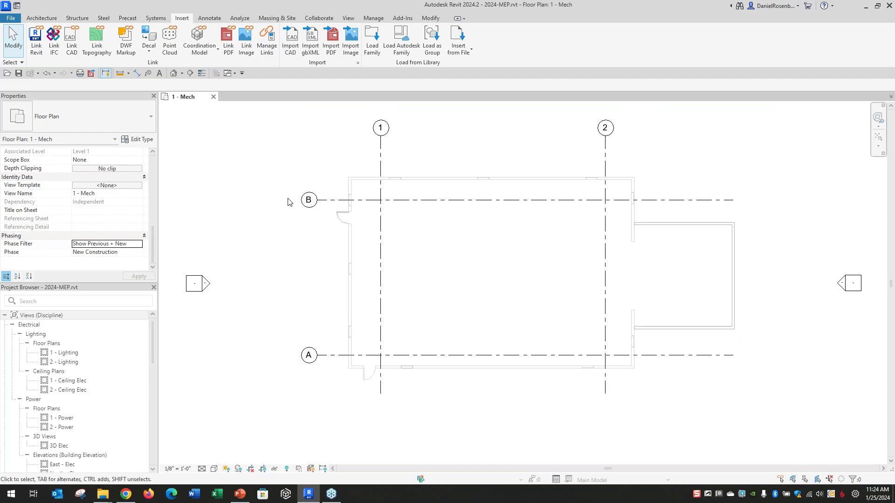
pyautogui.moveTo(153, 238); pyautogui.dragTo(150, 163)
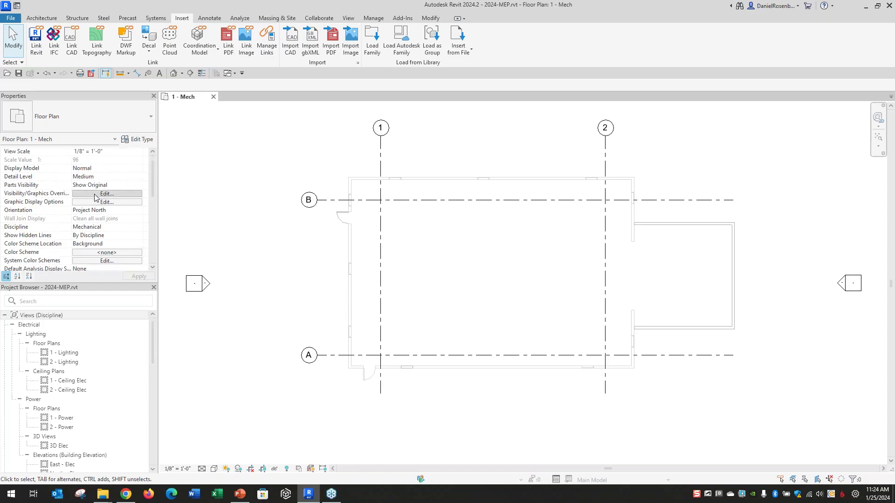
pyautogui.click(95, 194)
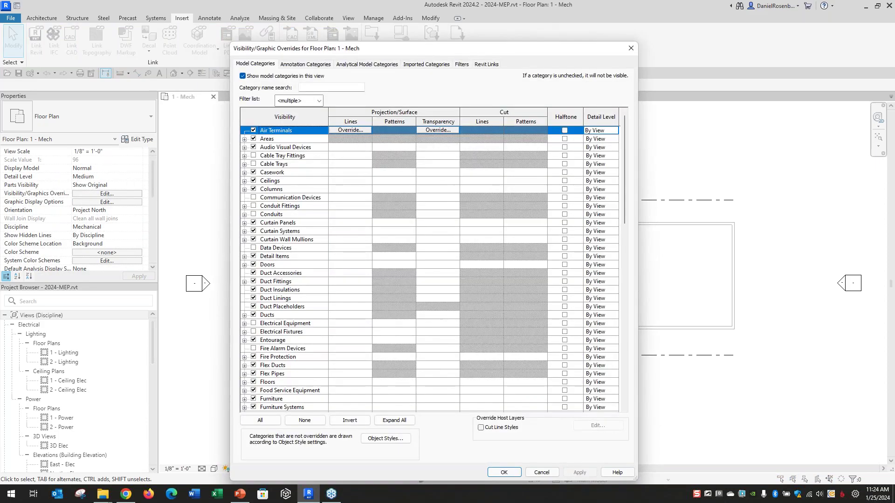
pyautogui.click(489, 65)
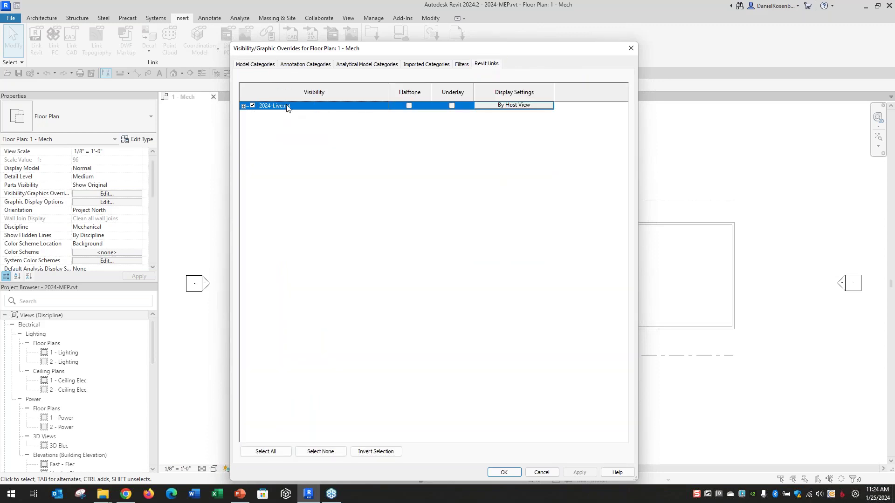
pyautogui.click(507, 105)
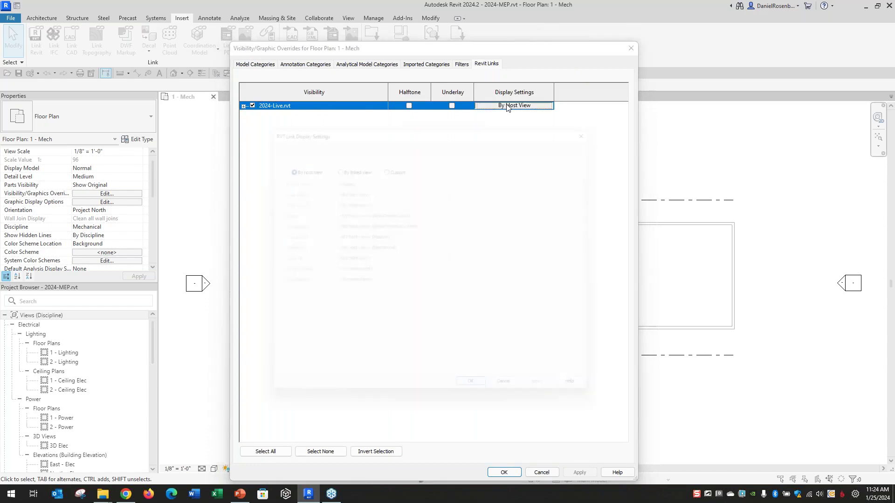
pyautogui.click(385, 162)
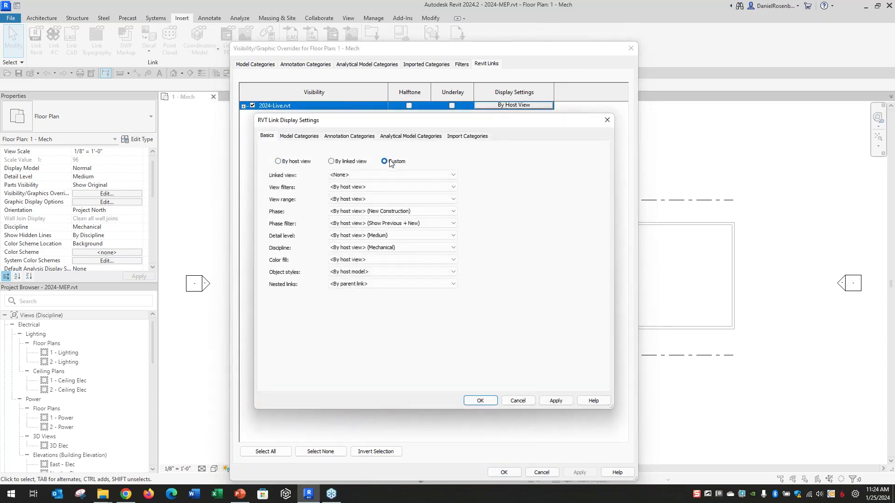
# - Set the link's annotation categories to Custom, hide its Grids category and apply the overrides to the plan
pyautogui.click(331, 136)
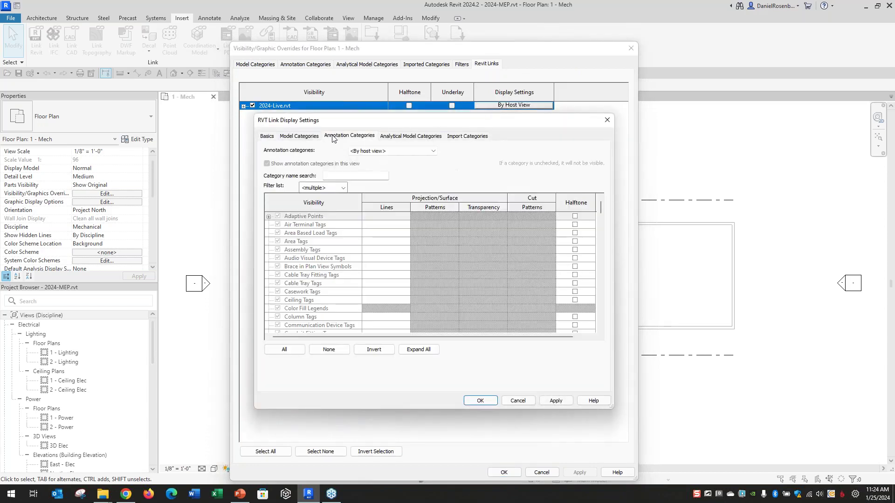
pyautogui.click(371, 152)
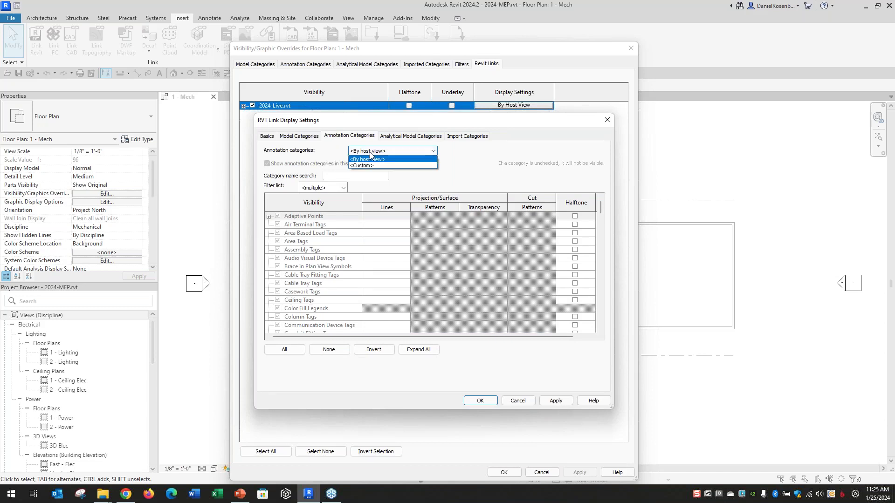
pyautogui.click(373, 166)
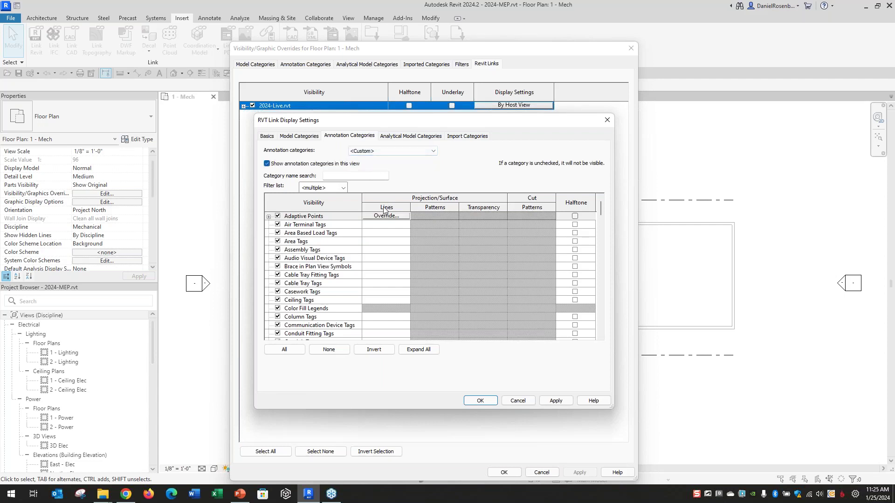
pyautogui.scroll(-5, 382, 215)
pyautogui.scroll(-4, 382, 212)
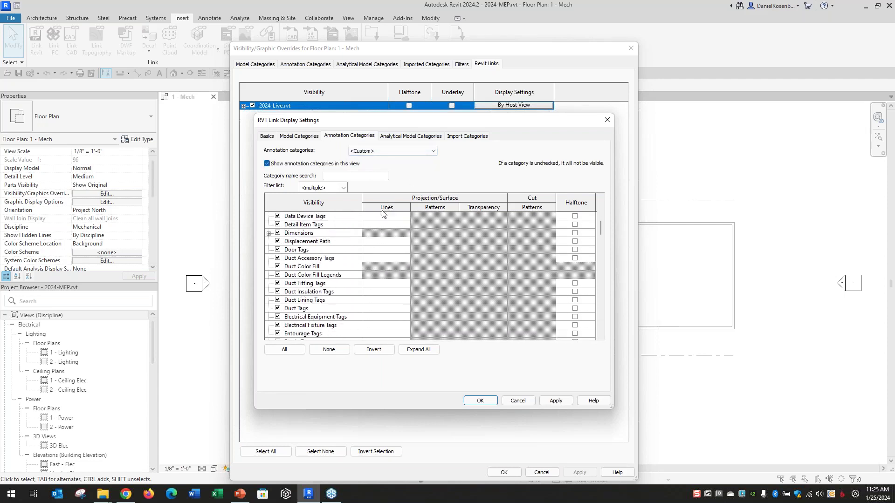
pyautogui.scroll(-3, 377, 224)
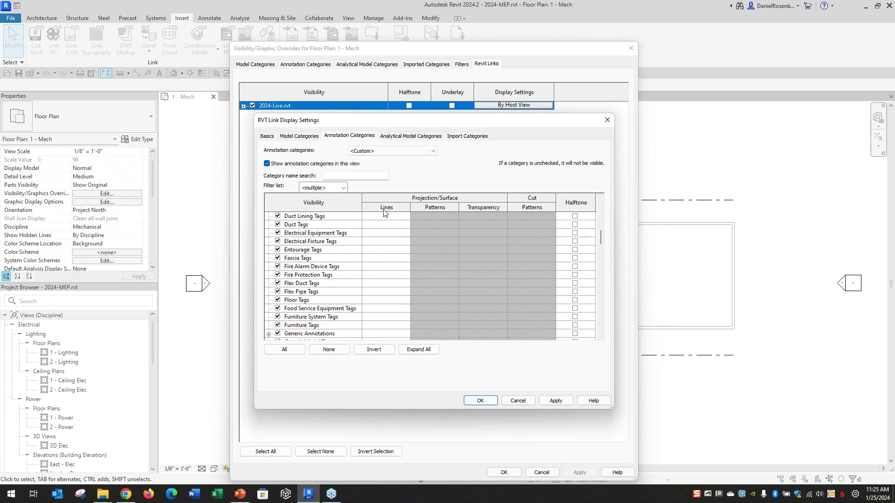
pyautogui.click(278, 301)
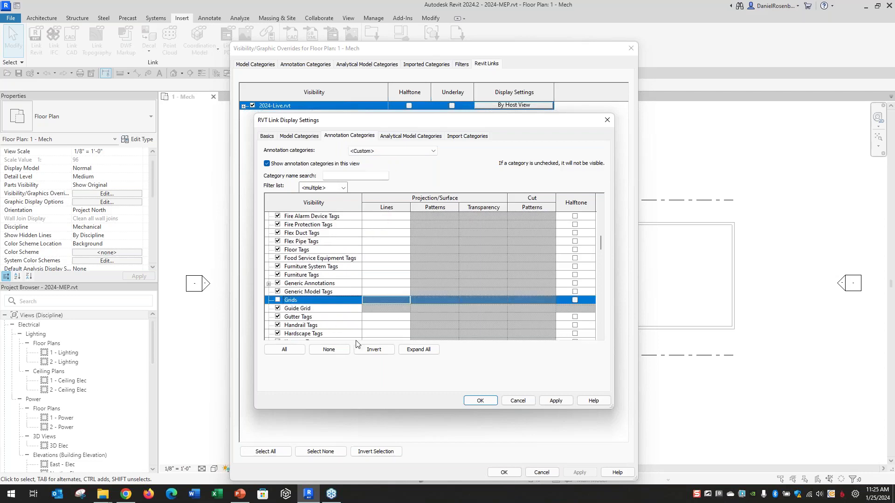
pyautogui.click(485, 402)
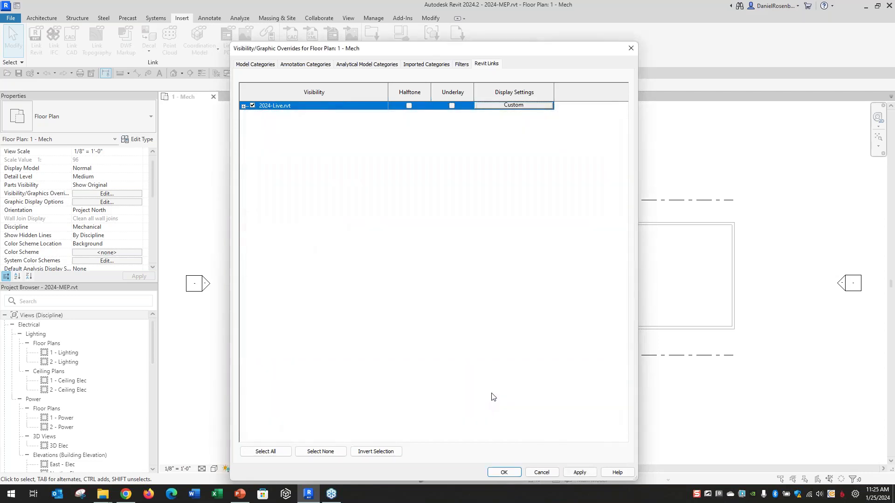
pyautogui.click(506, 473)
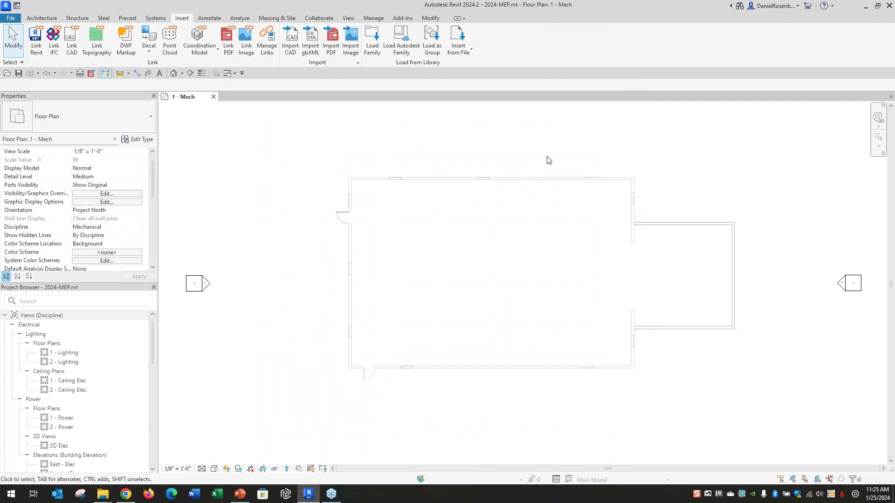
# - Place two Return Diffuser 24 x 24 Face 12 x 12 Connection air terminals at 8' 0" elevation, by the main building's west wall and the addition's east wall
pyautogui.scroll(2, 629, 311)
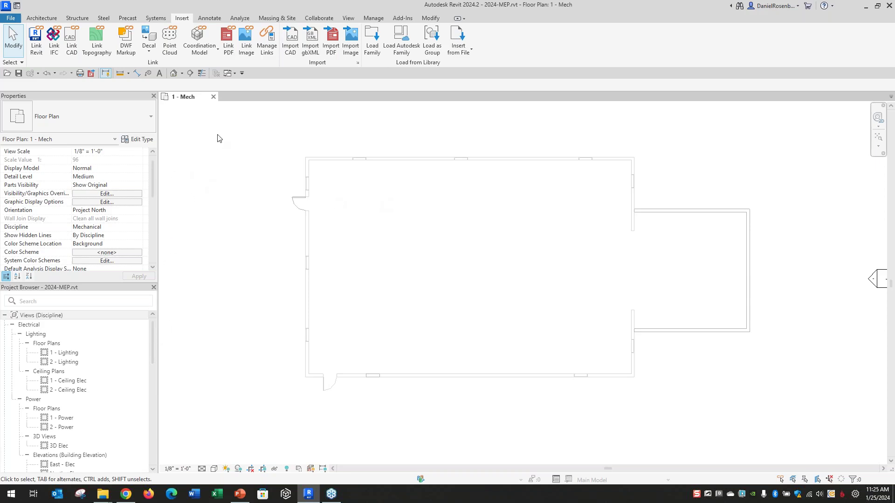
pyautogui.click(155, 21)
pyautogui.click(175, 41)
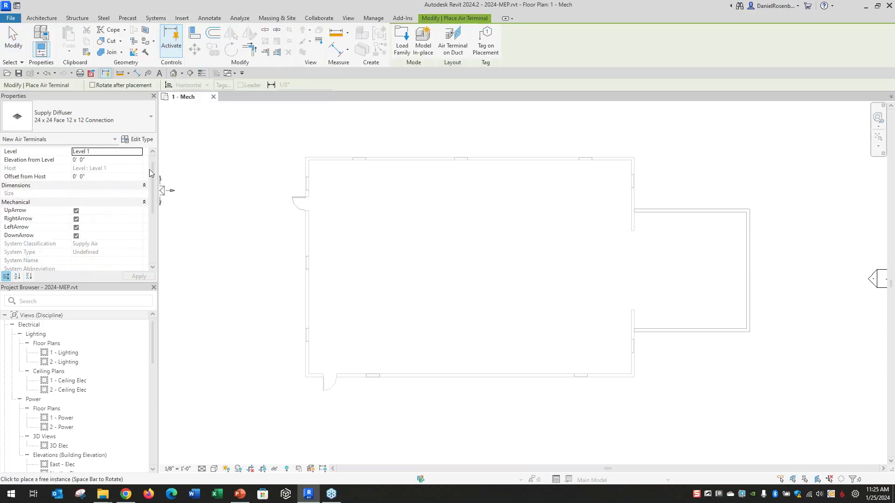
pyautogui.click(117, 120)
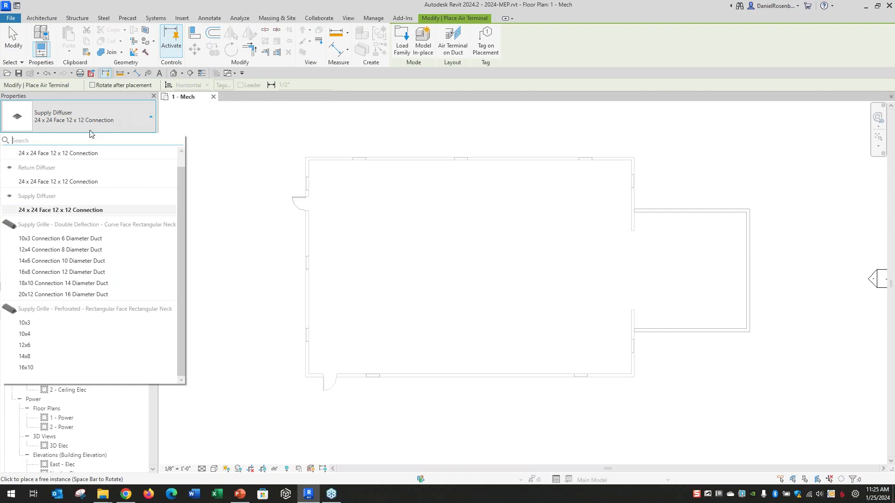
pyautogui.click(51, 182)
pyautogui.press('Tab')
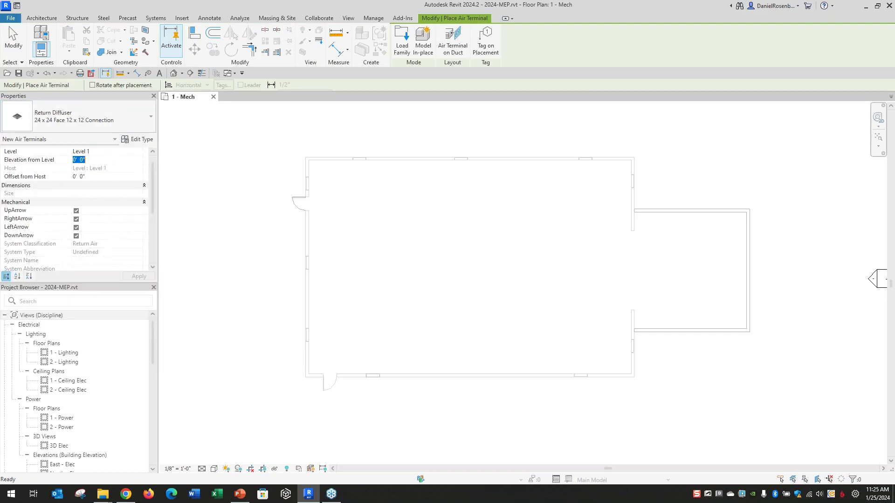
pyautogui.write('8')
pyautogui.press('Return')
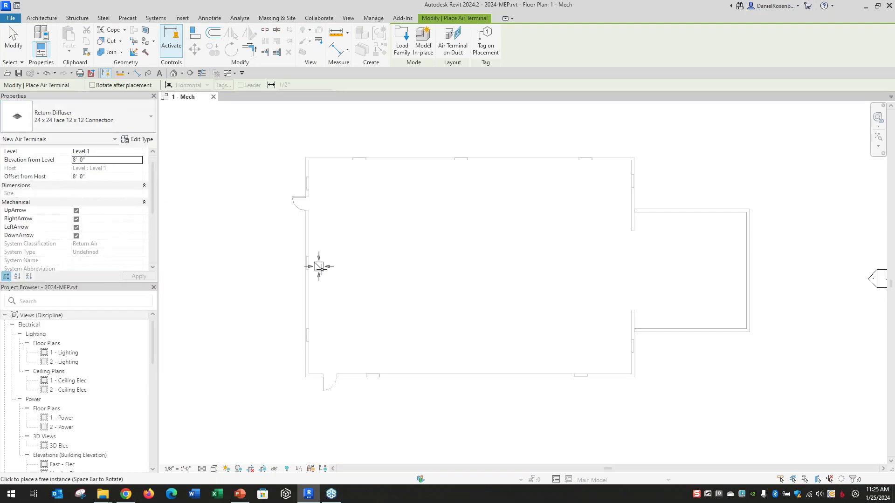
pyautogui.click(328, 272)
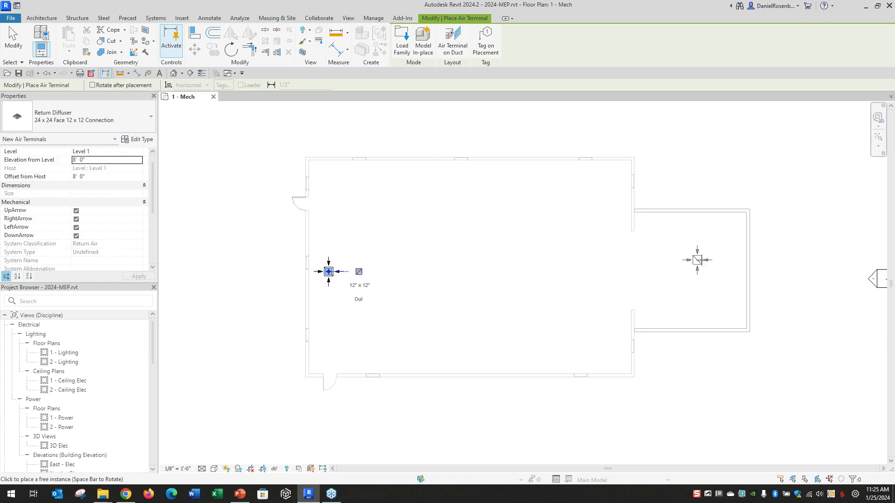
pyautogui.click(730, 271)
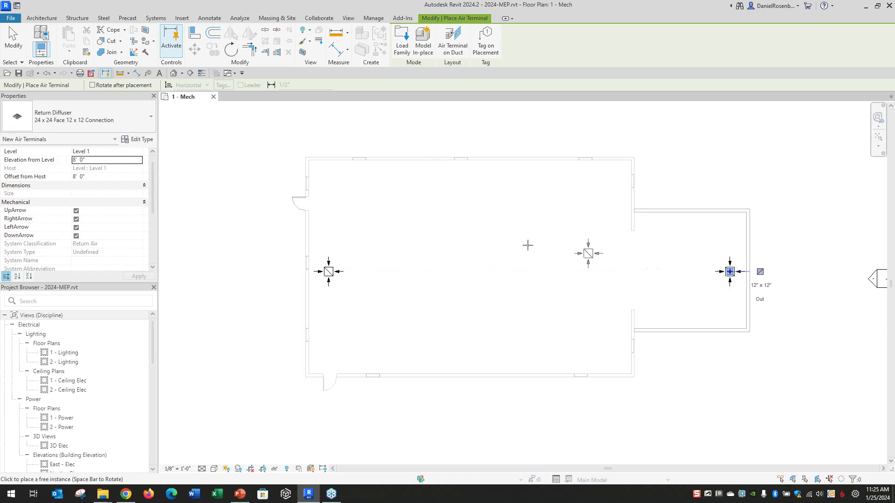
pyautogui.press('Escape')
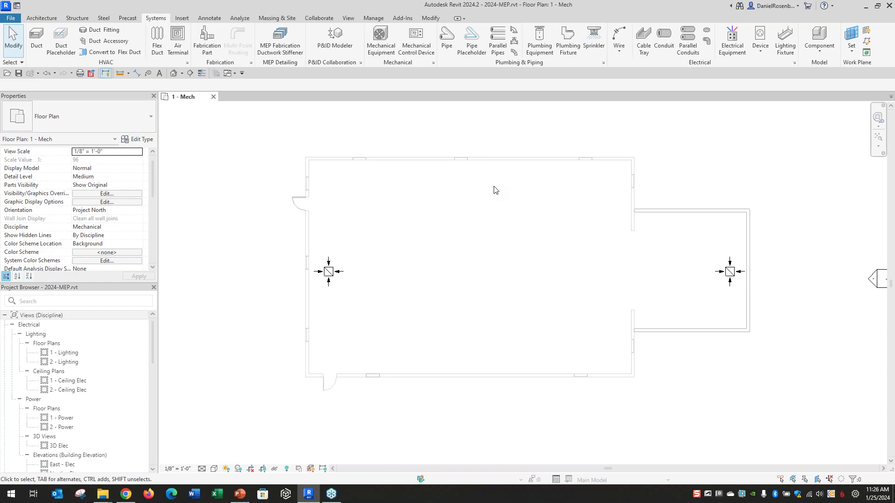
pyautogui.click(179, 41)
pyautogui.click(125, 119)
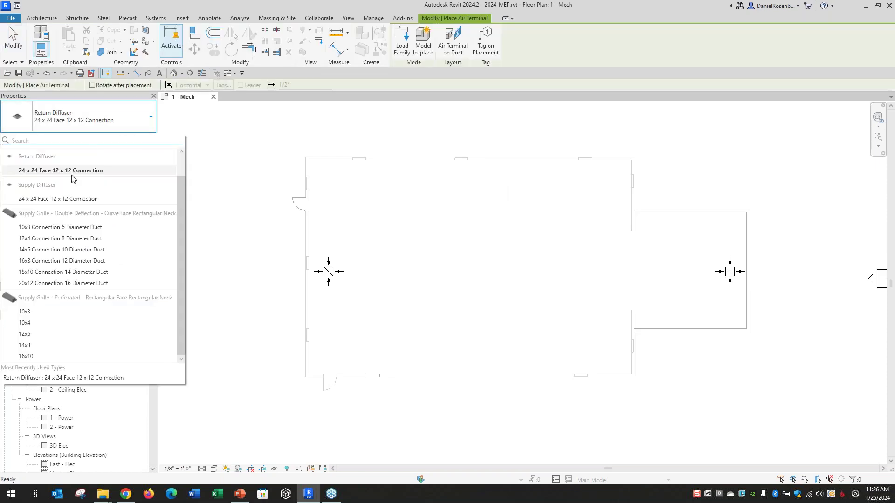
pyautogui.click(190, 2)
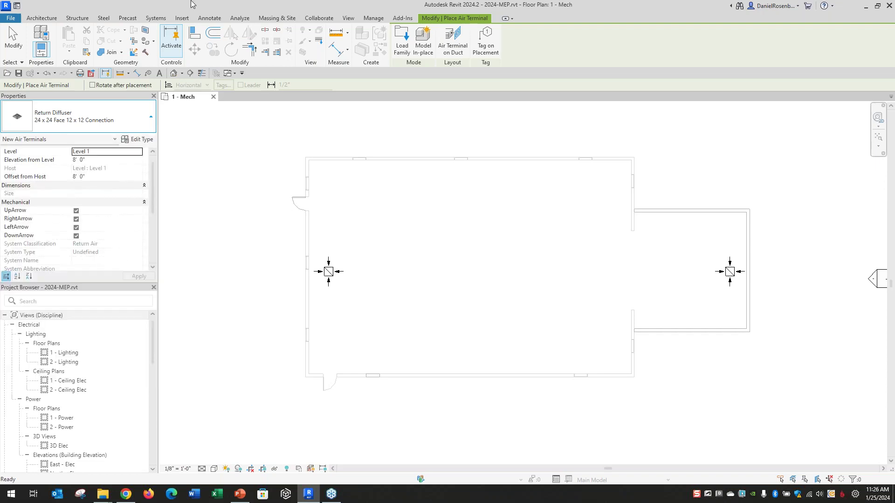
pyautogui.press('Escape')
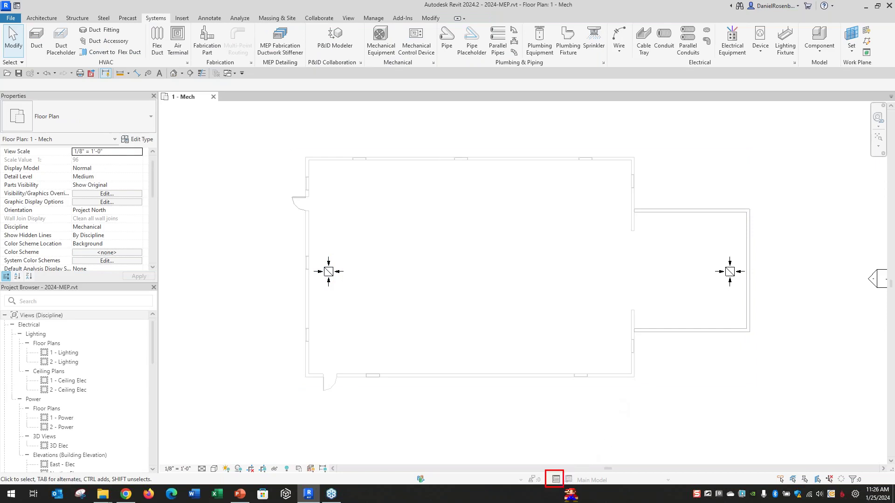
# - Create a new design option set and rename it SUPPLY DIFFUSERS
pyautogui.click(556, 480)
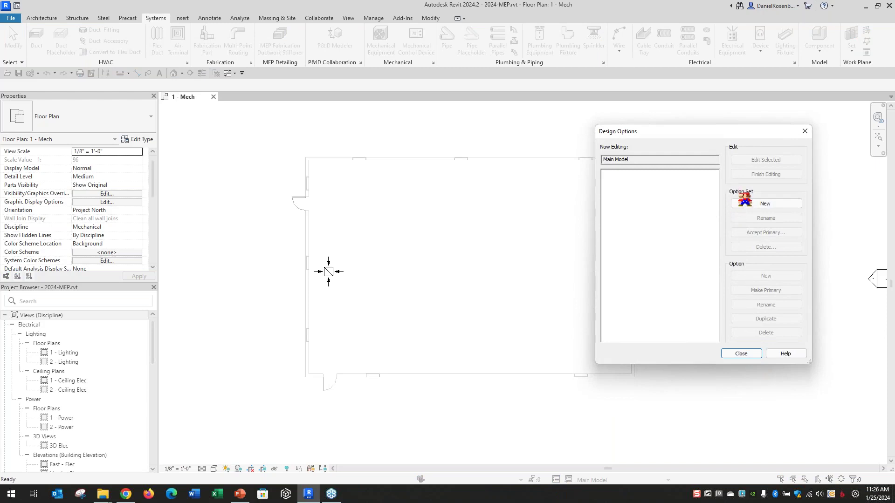
pyautogui.click(785, 205)
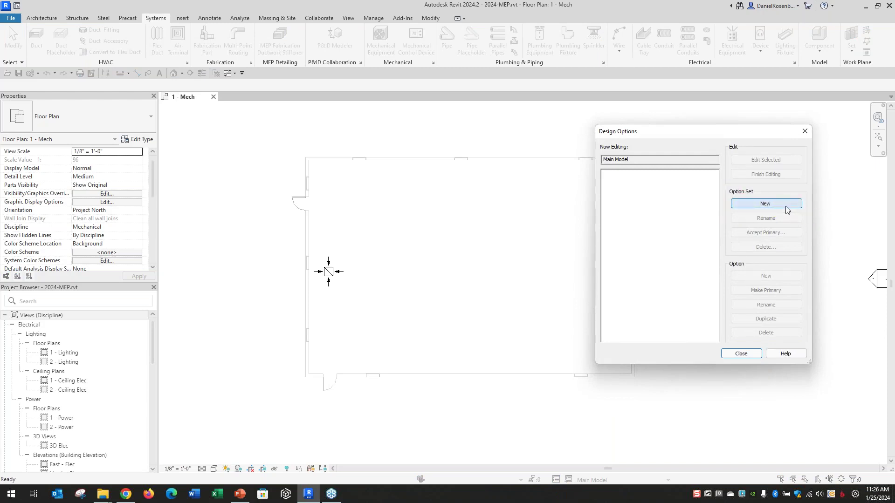
pyautogui.click(634, 174)
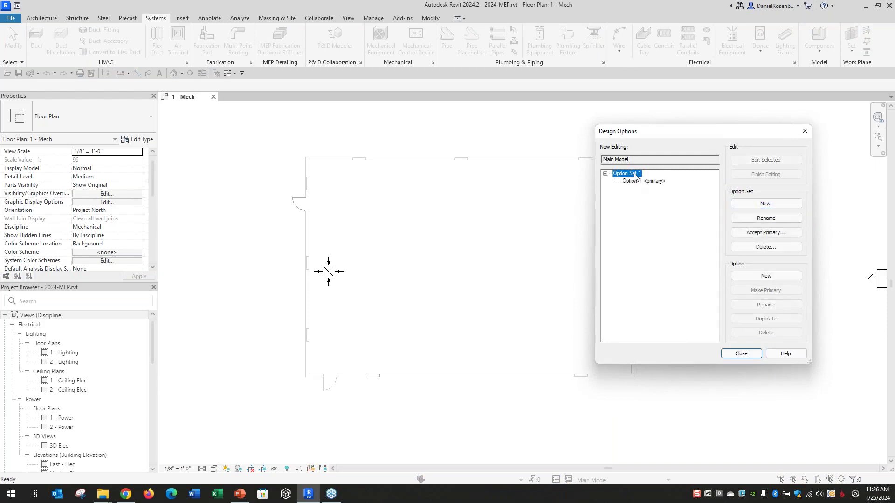
pyautogui.click(751, 218)
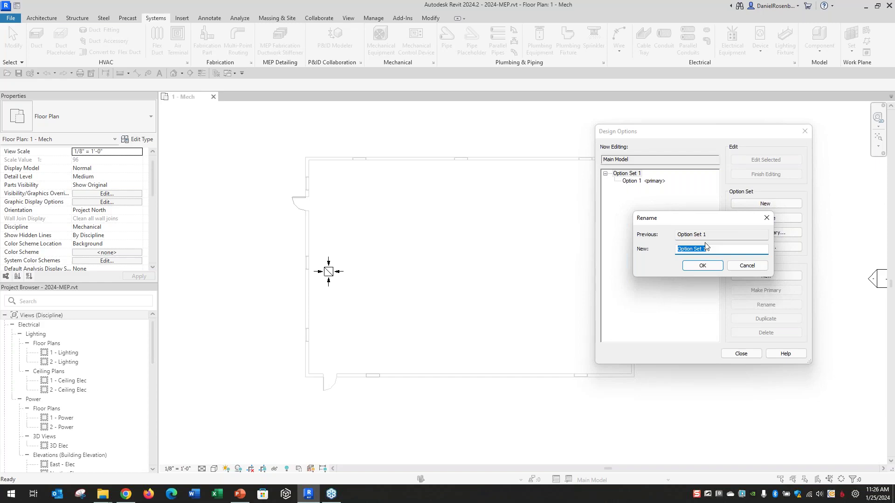
pyautogui.write('SUPPLY DIFFUSERS')
pyautogui.click(701, 265)
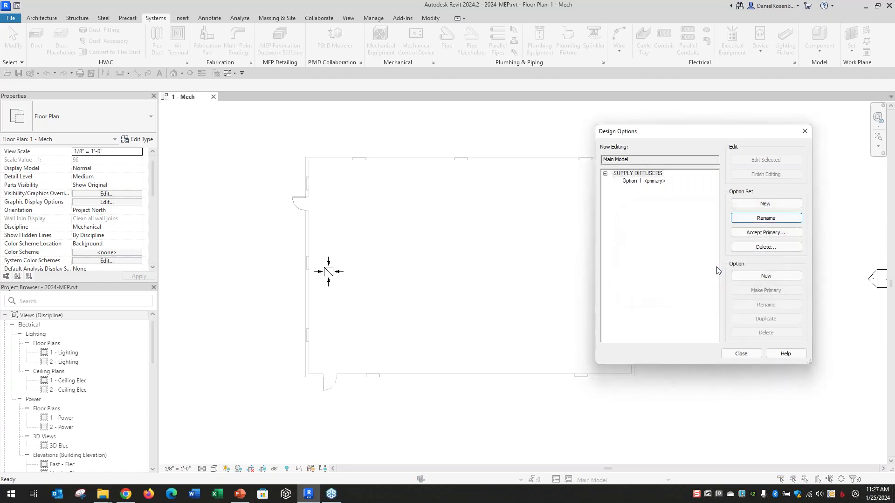
# - Start editing the primary Option 1 of the SUPPLY DIFFUSERS option set
pyautogui.click(648, 181)
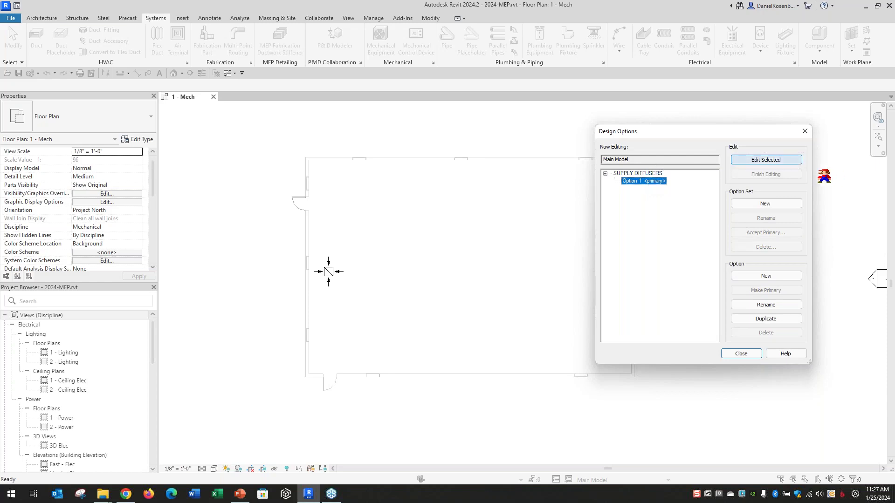
pyautogui.click(788, 160)
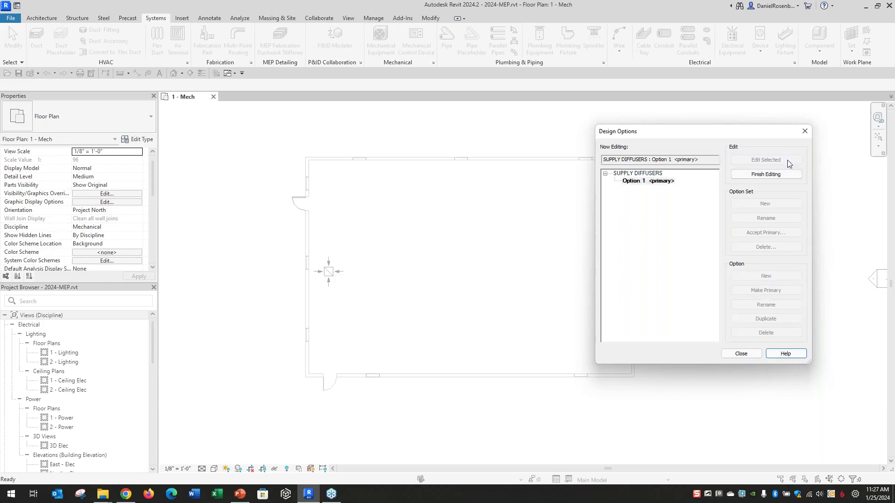
pyautogui.click(744, 354)
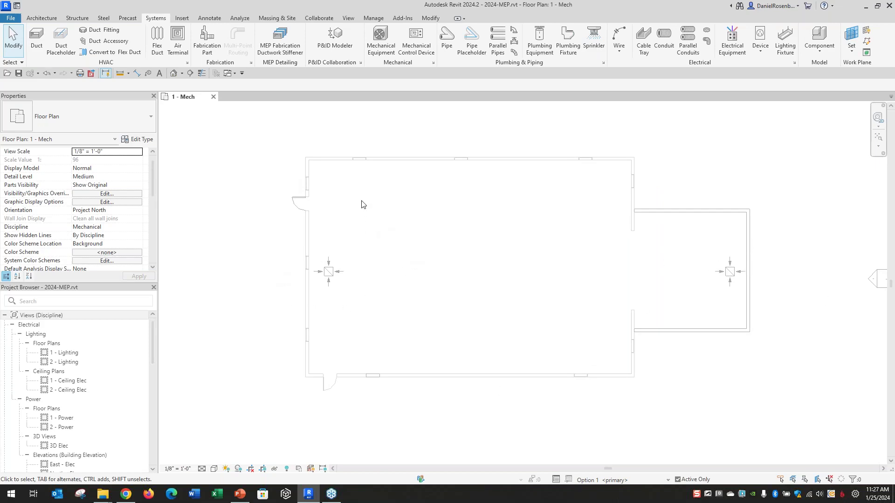
# - Place four Supply Diffuser 24 x 24 Face 12 x 12 Connection air terminals at 8' 0" elevation, in a rectangle inside the main building
pyautogui.click(179, 44)
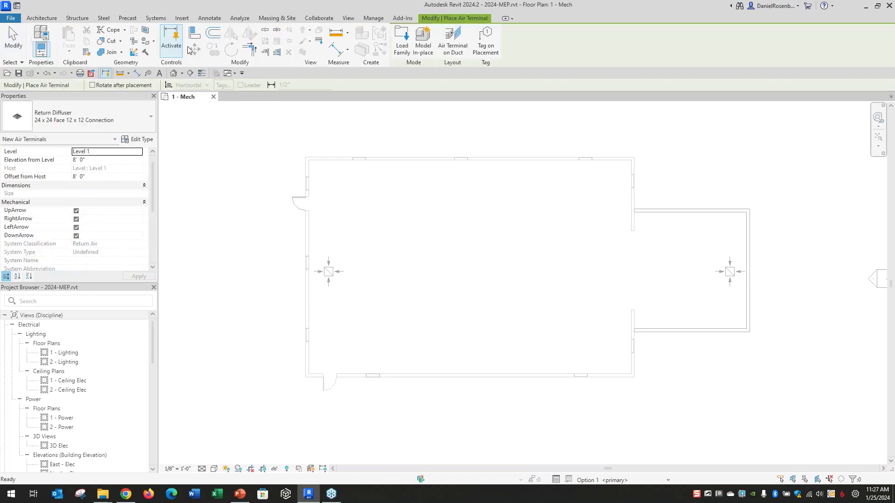
pyautogui.click(108, 119)
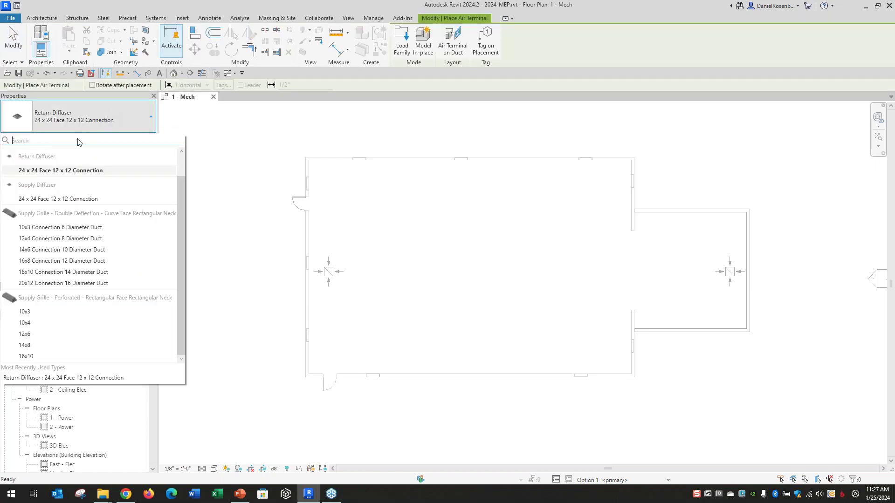
pyautogui.click(52, 199)
pyautogui.click(105, 160)
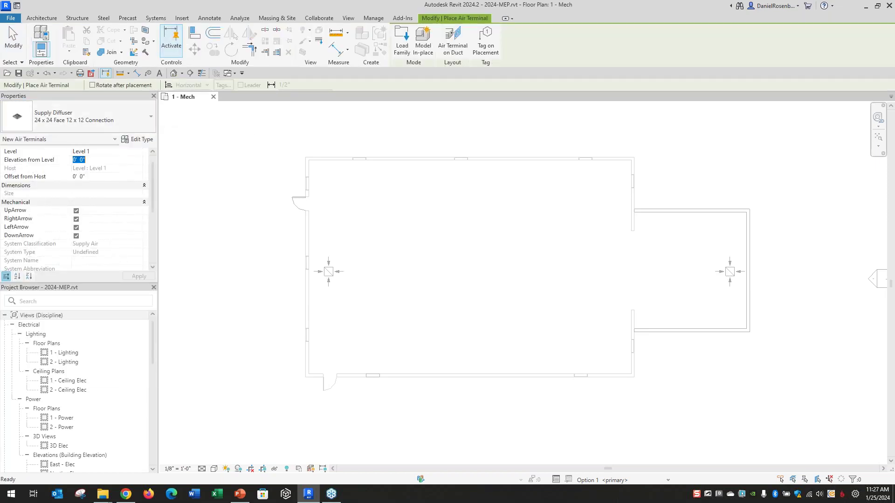
pyautogui.write('8')
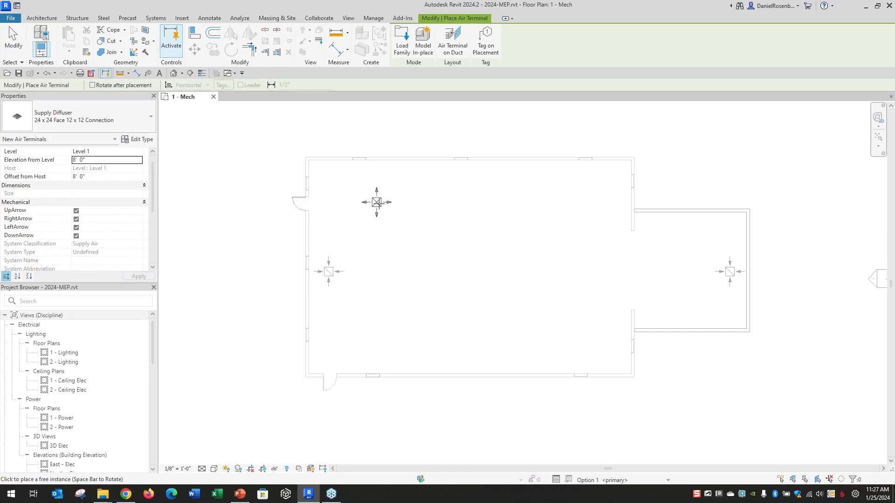
pyautogui.click(392, 218)
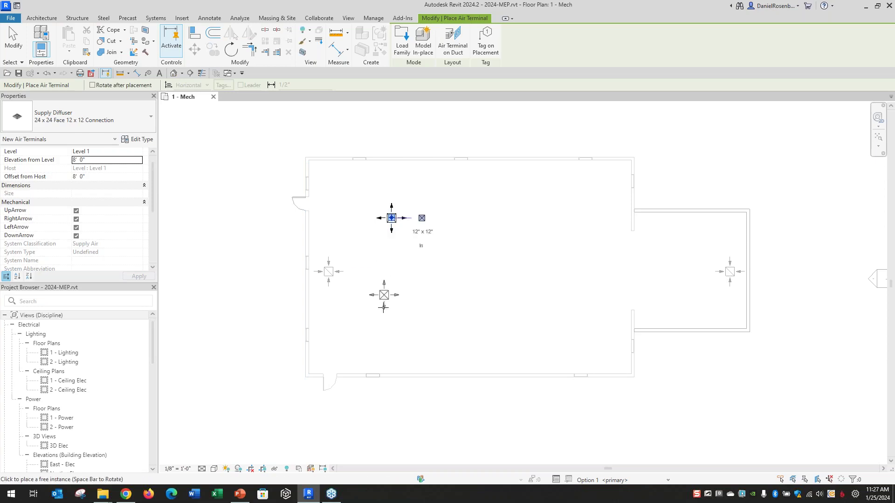
pyautogui.click(392, 322)
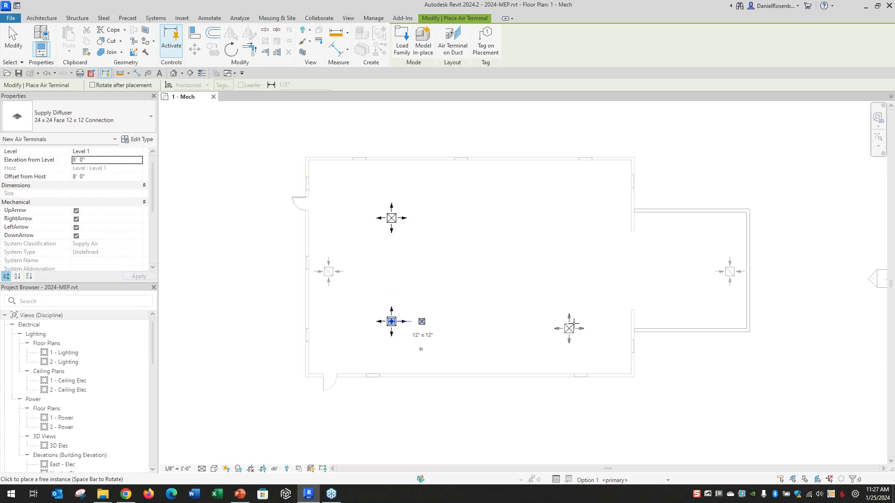
pyautogui.click(577, 321)
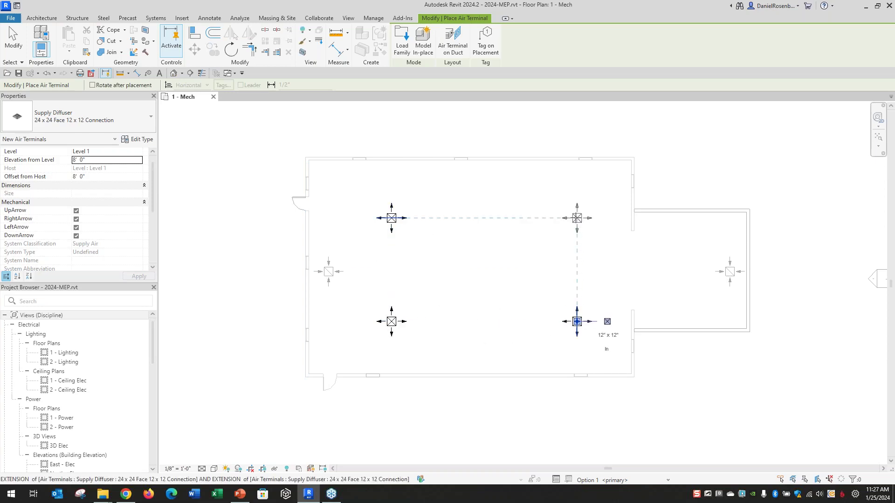
pyautogui.click(577, 217)
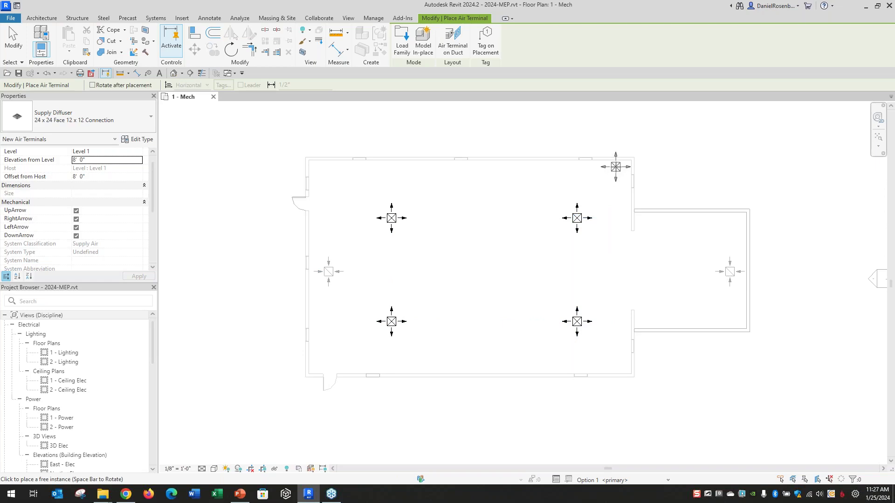
pyautogui.press('Escape')
# - Finish editing Option 1 in the design options and return to the main model
pyautogui.click(567, 479)
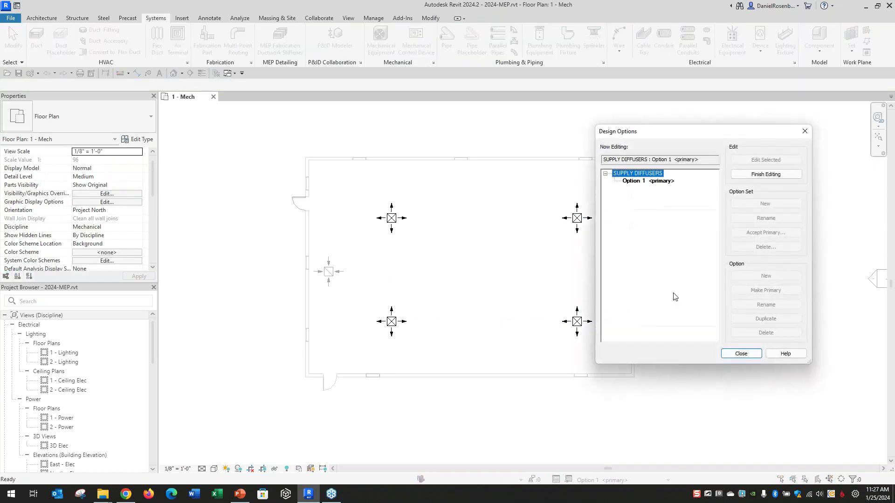
pyautogui.moveTo(684, 131); pyautogui.dragTo(718, 119)
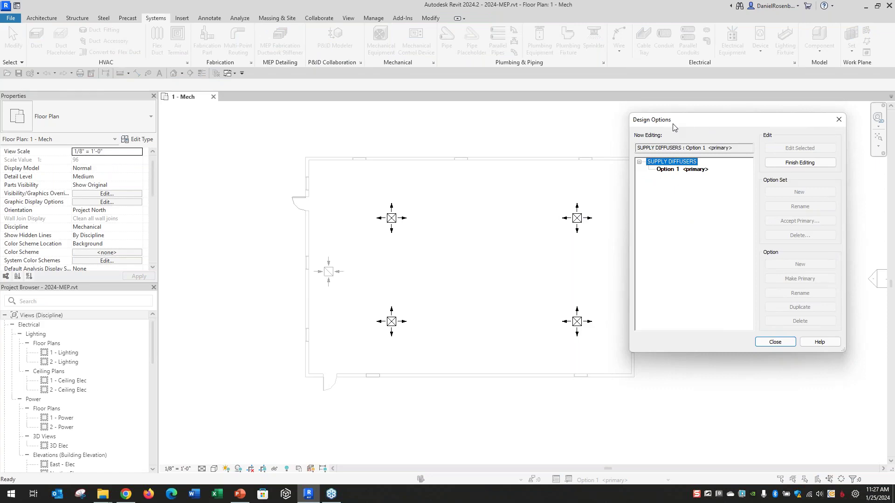
pyautogui.click(796, 166)
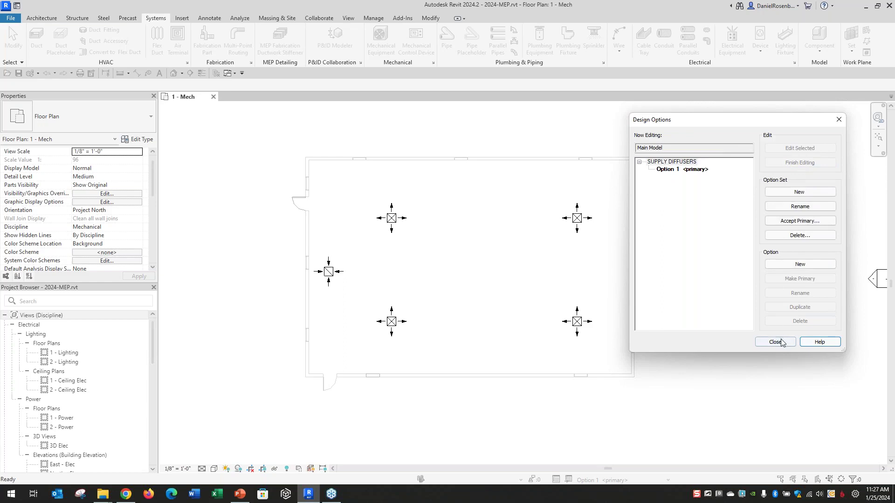
pyautogui.click(783, 343)
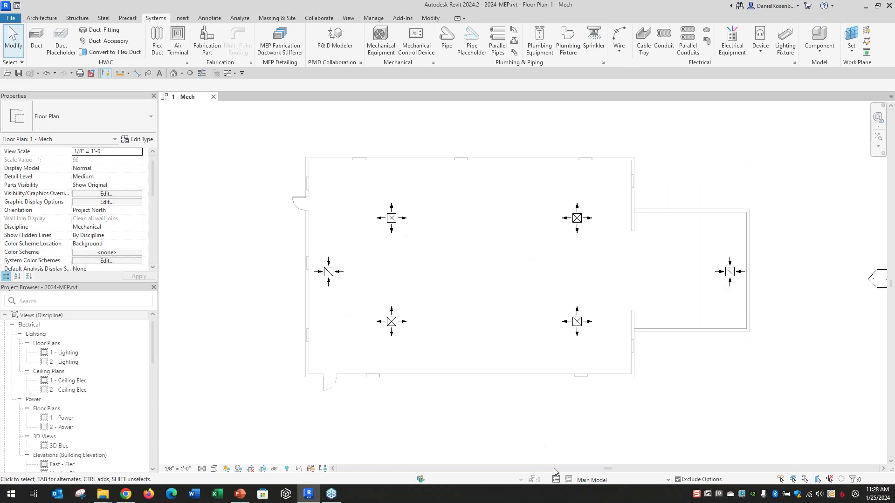
# - Add a second option, Option 2, to the SUPPLY DIFFUSERS set and start editing it
pyautogui.click(554, 480)
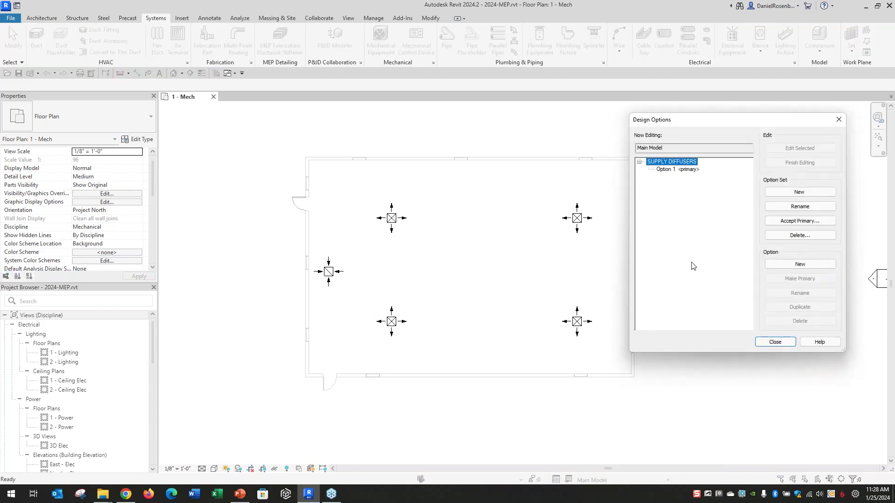
pyautogui.click(679, 169)
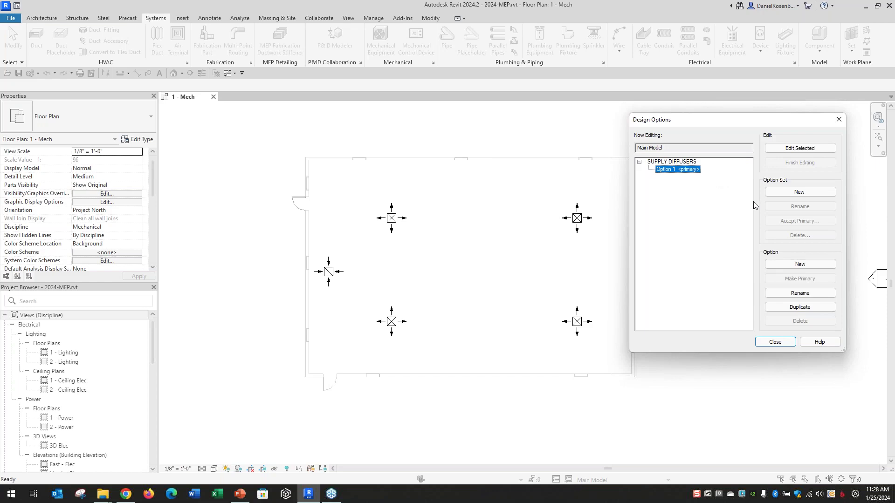
pyautogui.click(808, 264)
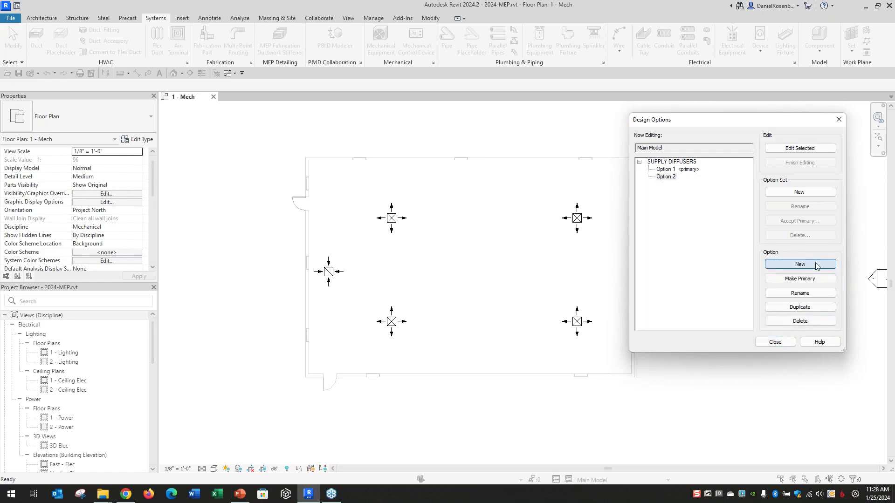
pyautogui.click(666, 177)
pyautogui.click(781, 151)
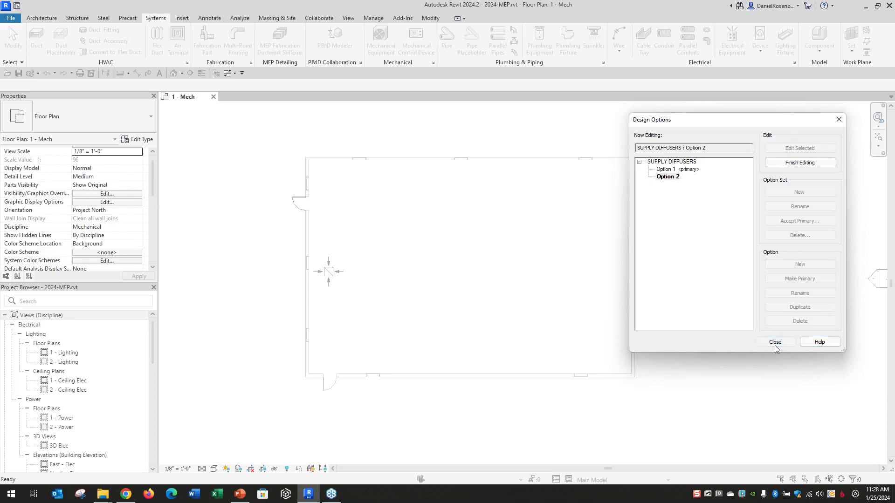
pyautogui.click(775, 342)
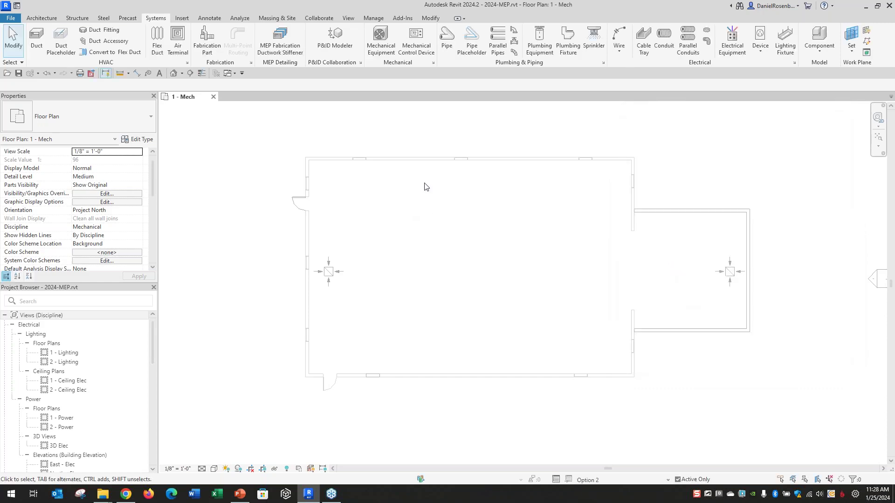
# - Place three 24 x 24 supply diffusers at 8' 0" elevation, diagonally from the main building's southwest corner through its center to the northeast corner
pyautogui.click(181, 49)
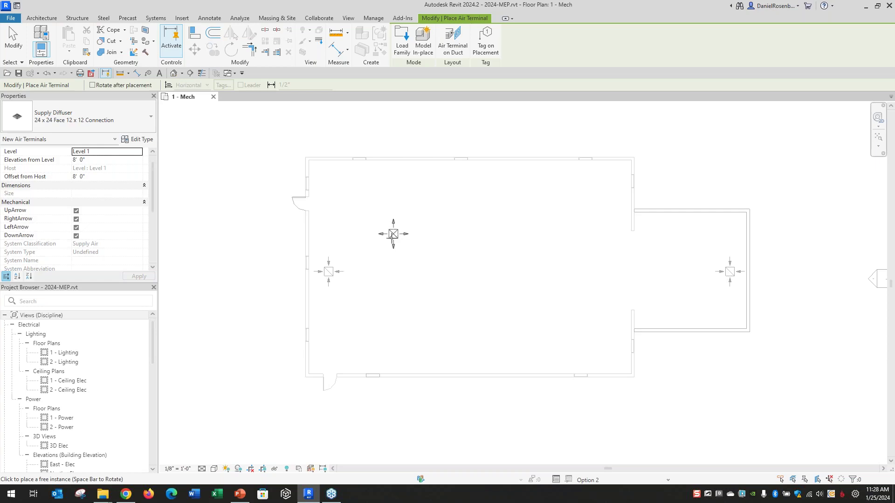
pyautogui.click(357, 335)
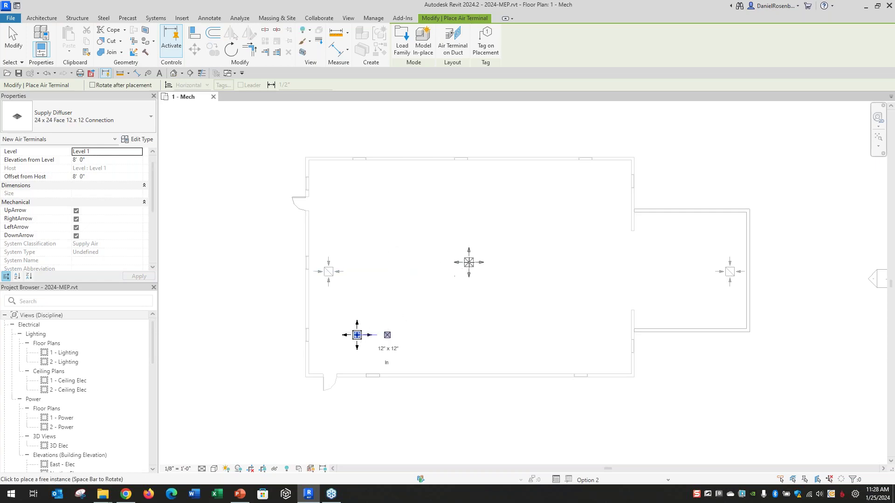
pyautogui.click(473, 272)
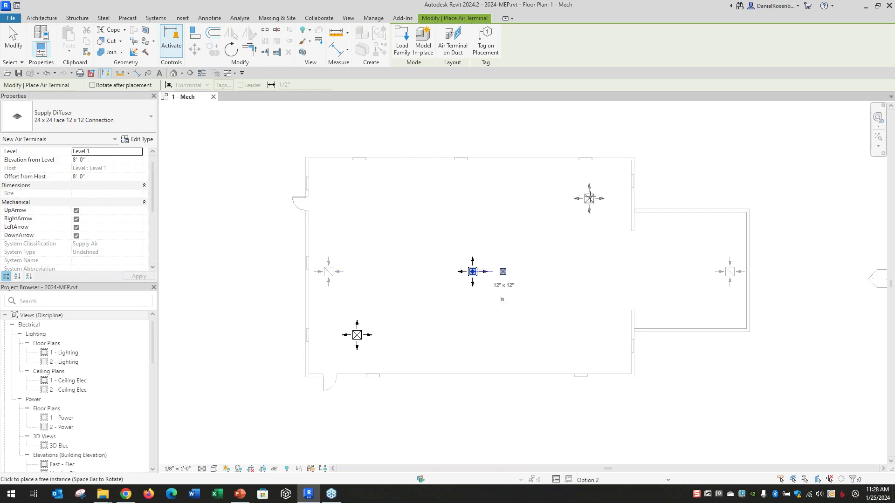
pyautogui.click(591, 192)
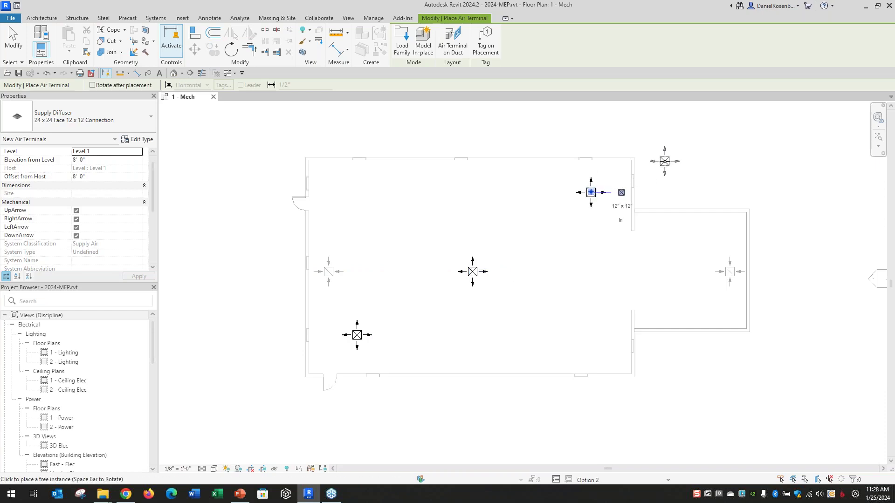
pyautogui.press('Escape')
pyautogui.press('Escape')
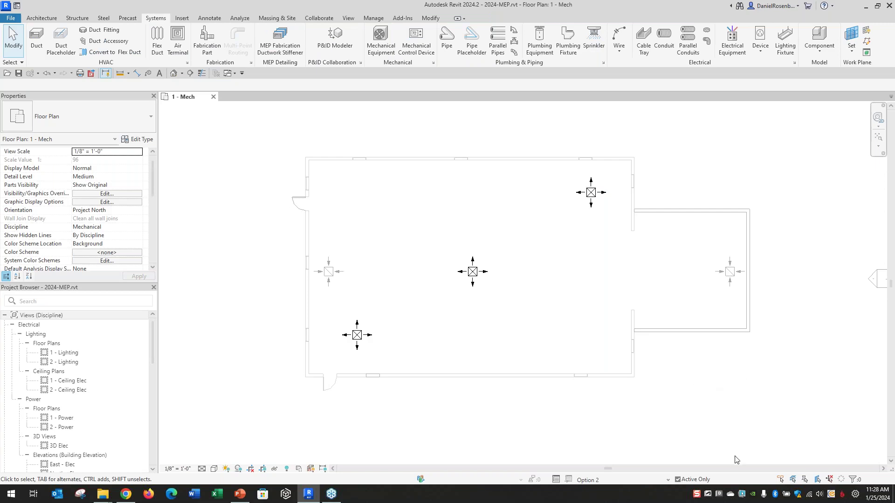
# - Finish editing Option 2 in the design options and return to the main model
pyautogui.click(556, 480)
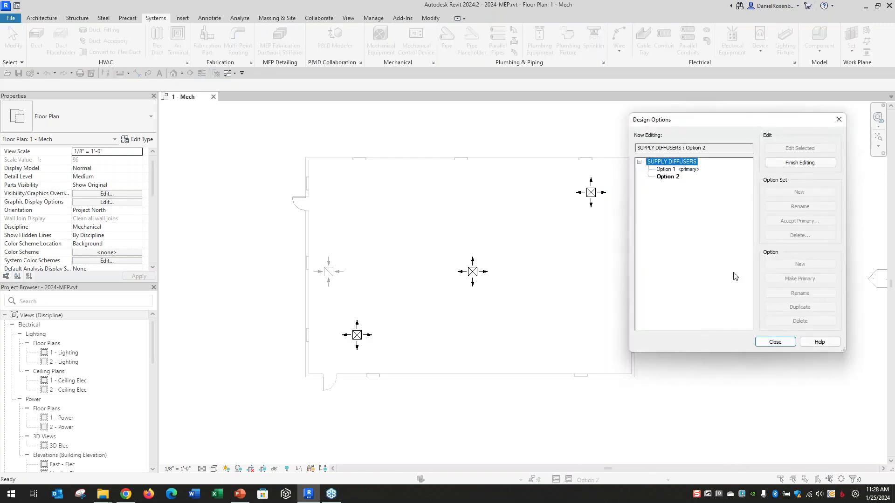
pyautogui.click(805, 163)
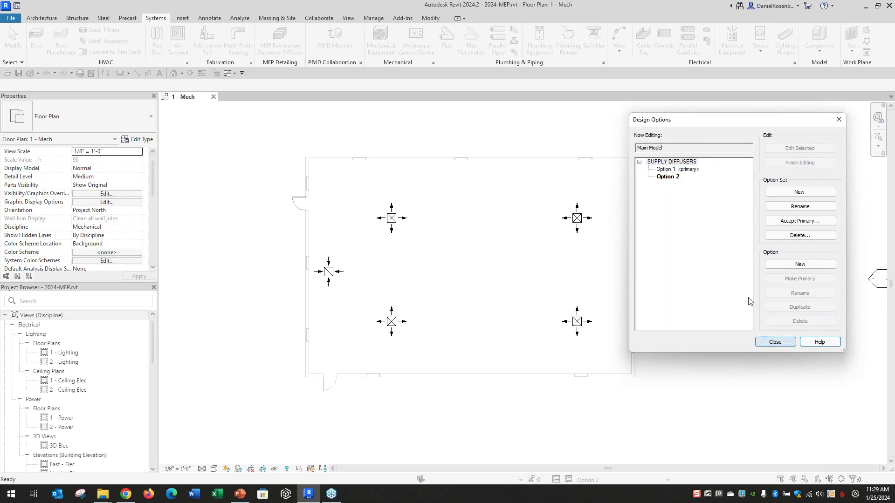
pyautogui.click(670, 177)
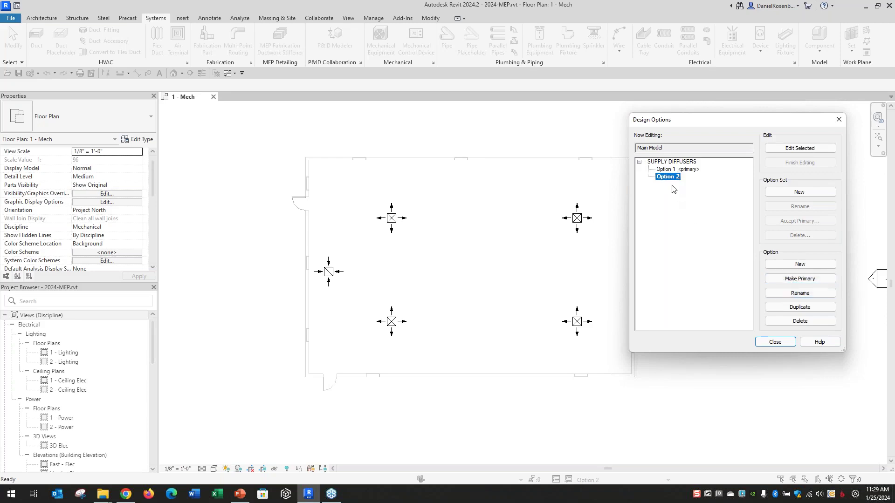
pyautogui.click(775, 342)
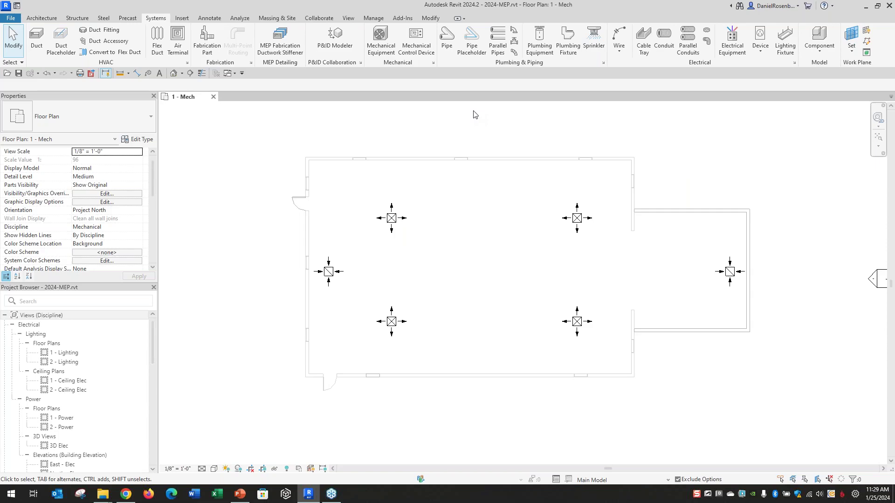
# - Open the default 3D view and look at the placed diffusers in the building
pyautogui.click(175, 74)
pyautogui.scroll(3, 506, 299)
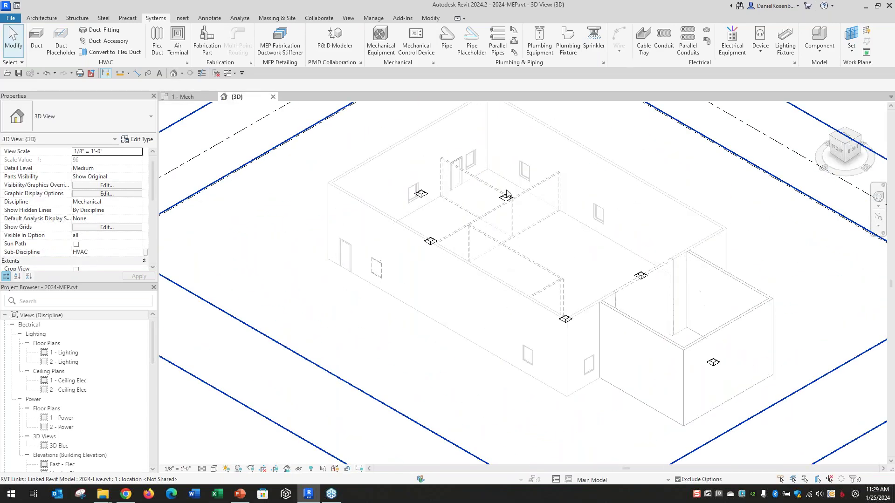
# - Close the 3D view and duplicate the 1 - Mech floor plan as an independent view without detailing
pyautogui.click(274, 97)
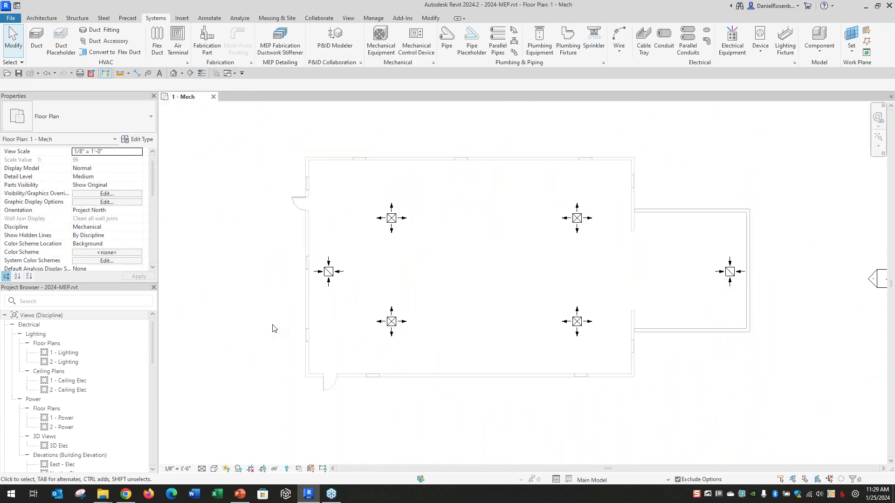
pyautogui.moveTo(152, 339); pyautogui.dragTo(145, 393)
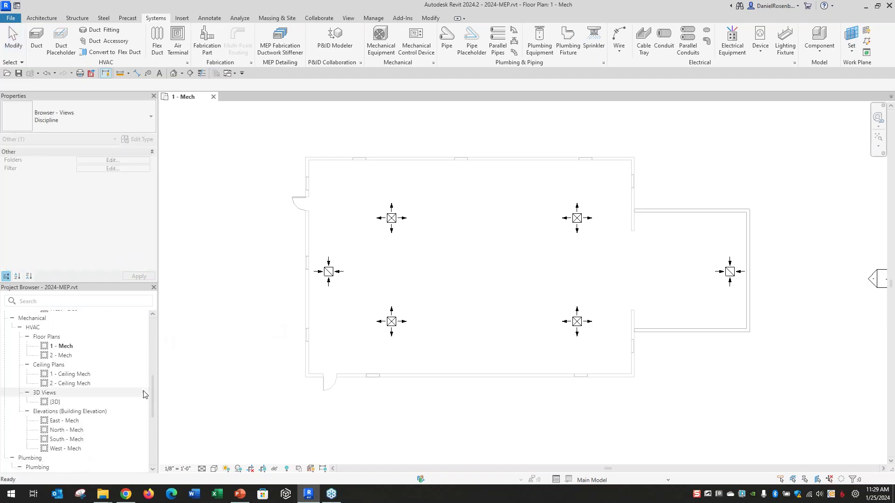
pyautogui.rightClick(69, 349)
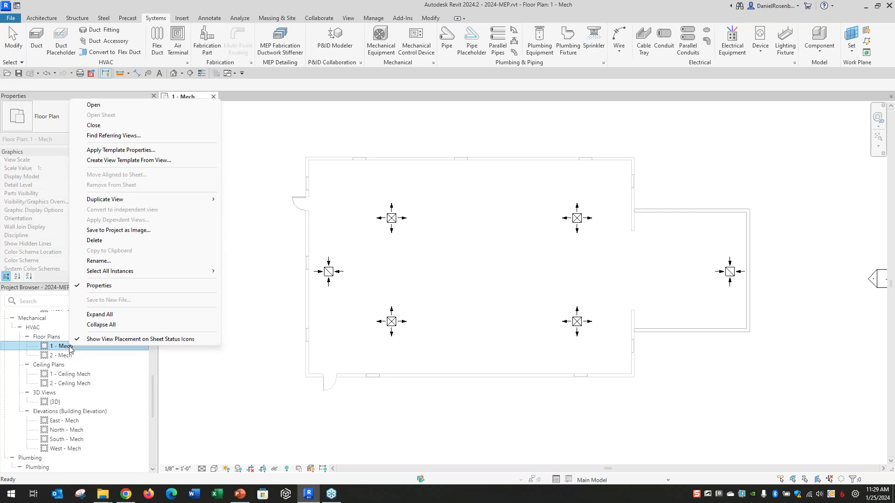
pyautogui.moveTo(135, 199)
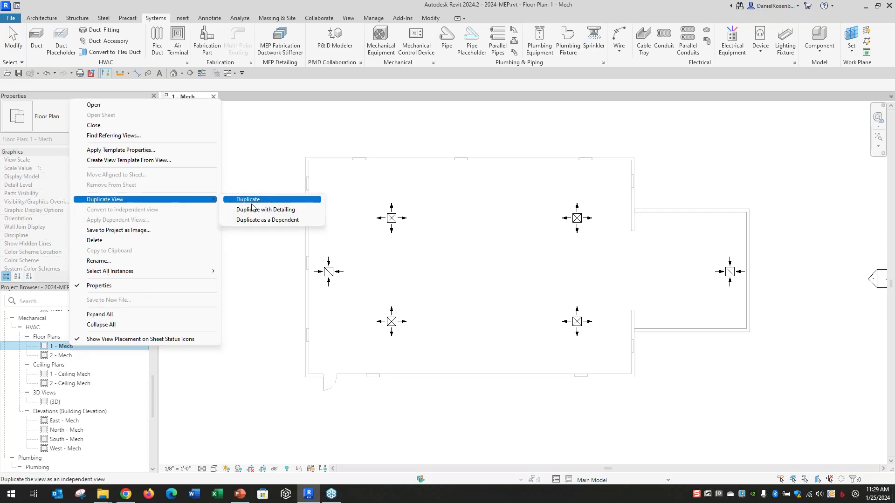
pyautogui.click(252, 201)
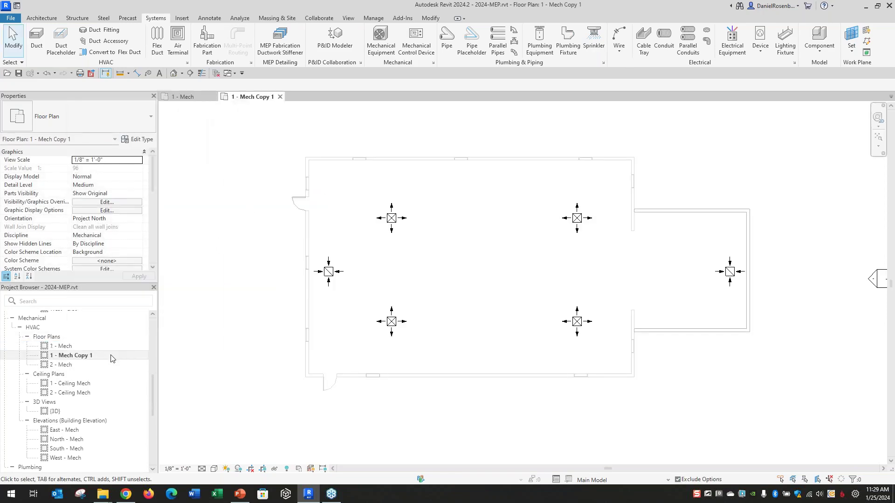
# - Set the duplicated floor plan's visibility overrides to show Option 2 of the SUPPLY DIFFUSERS design option set
pyautogui.moveTo(154, 169); pyautogui.dragTo(147, 219)
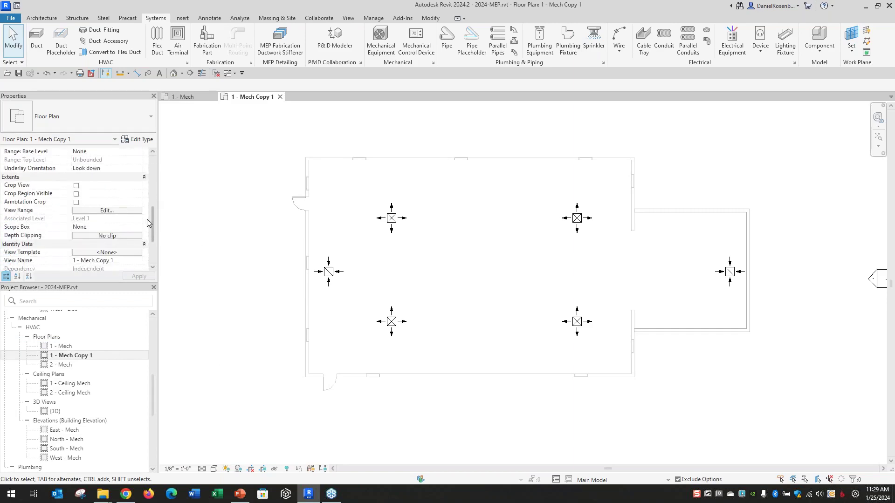
pyautogui.press('v')
pyautogui.press('g')
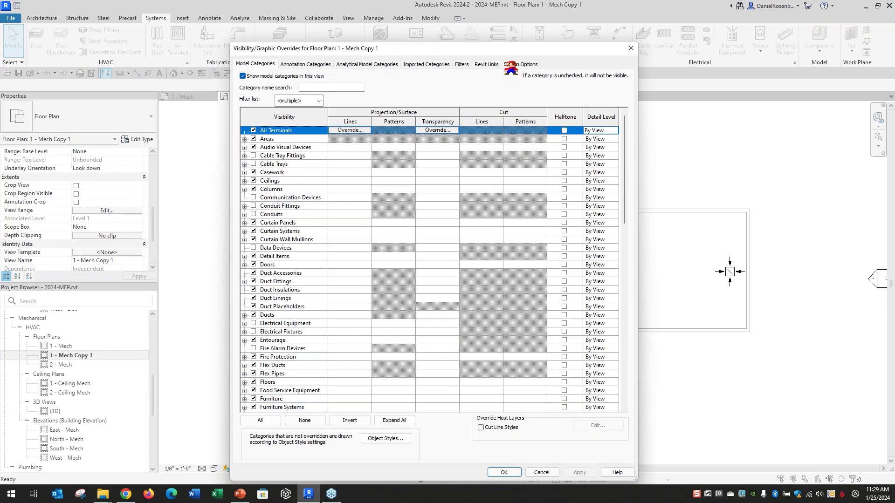
pyautogui.click(531, 65)
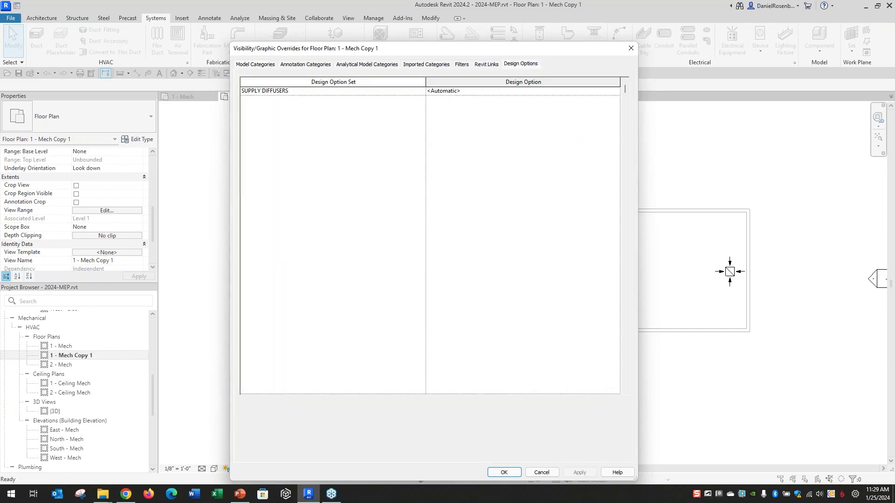
pyautogui.click(372, 91)
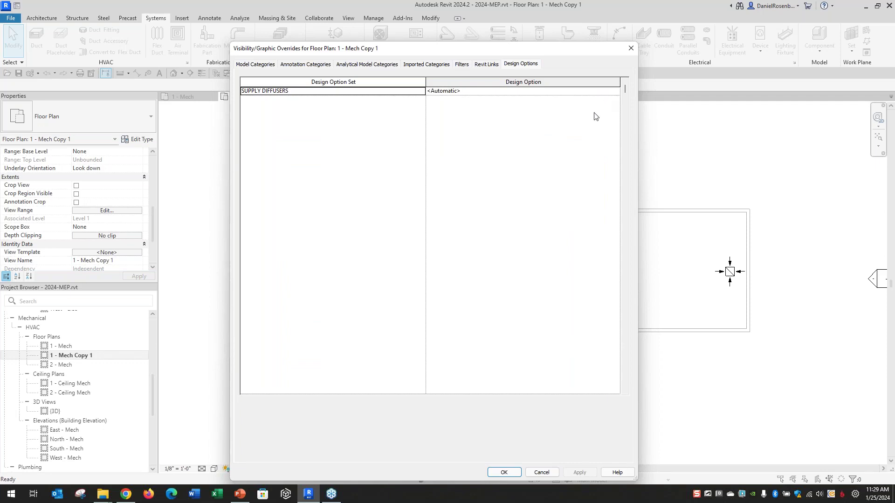
pyautogui.click(616, 91)
pyautogui.click(616, 91)
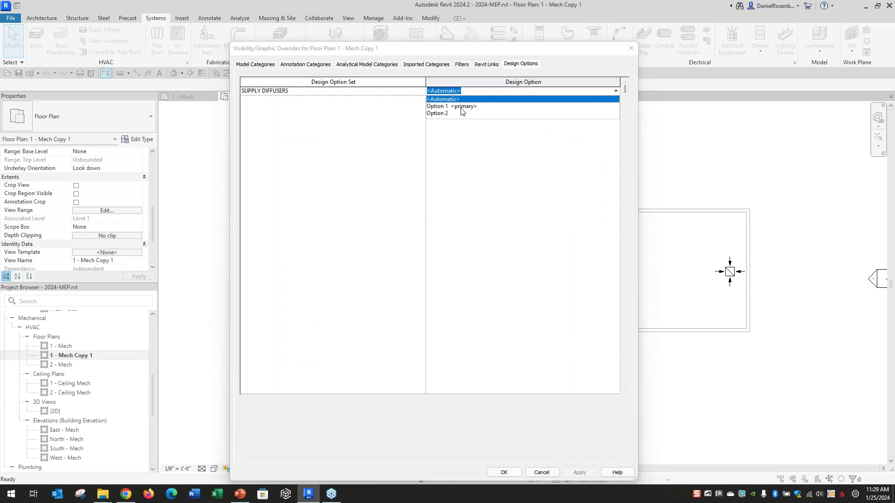
pyautogui.click(441, 114)
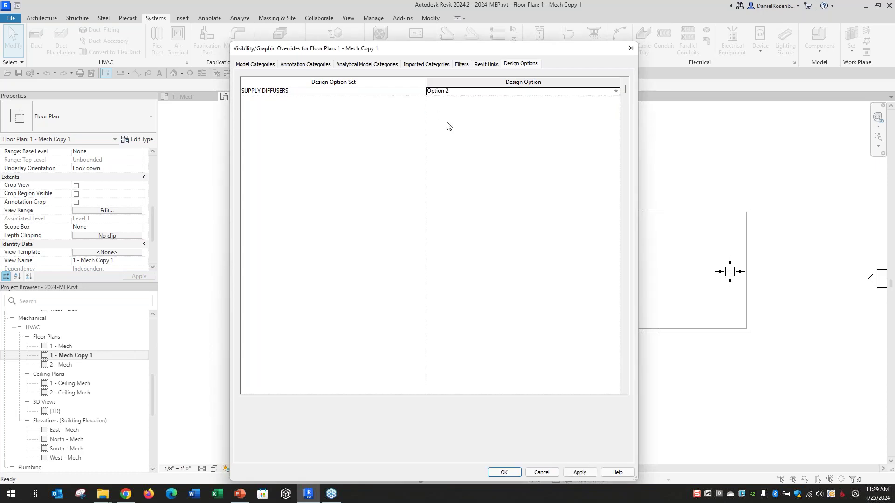
pyautogui.click(504, 473)
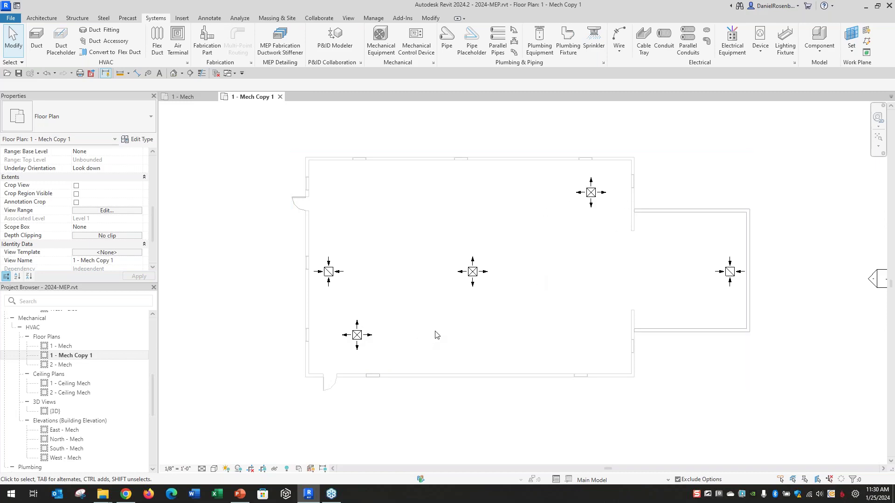
# - Compare the diffuser layouts of 1 - Mech and its copy, tiling both views side by side and fitted to their windows
pyautogui.click(189, 97)
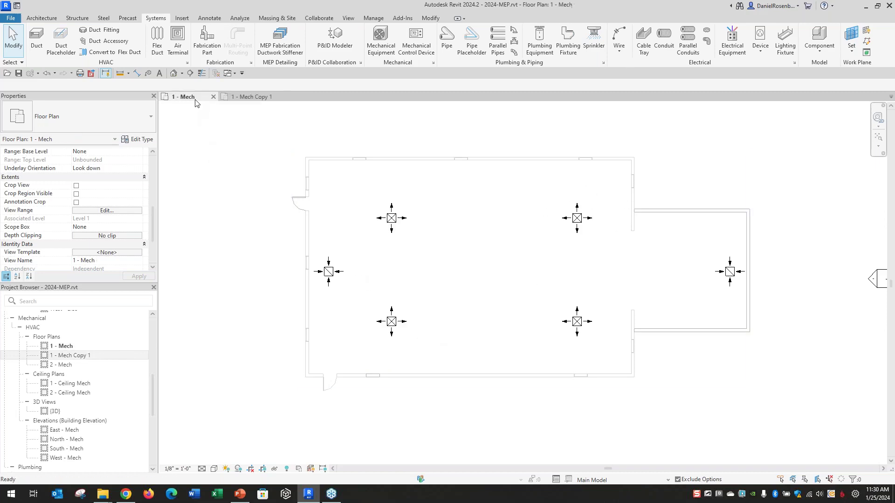
pyautogui.click(252, 97)
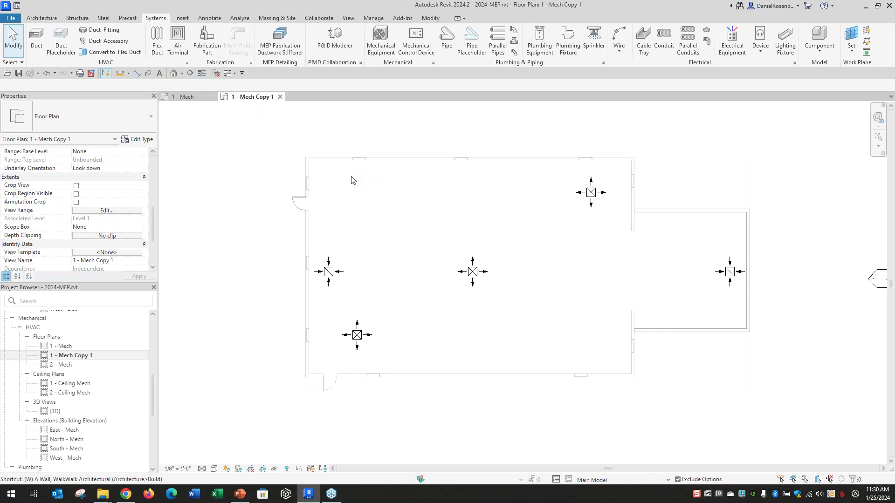
pyautogui.press('t')
pyautogui.press('z')
pyautogui.press('a')
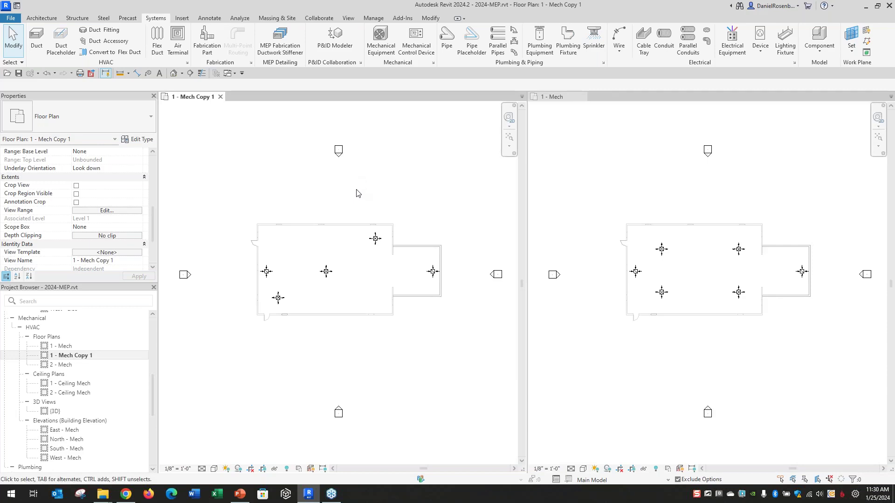
# - Return to tabbed views and show the whole 1 - Mech floor plan
pyautogui.press('t')
pyautogui.press('w')
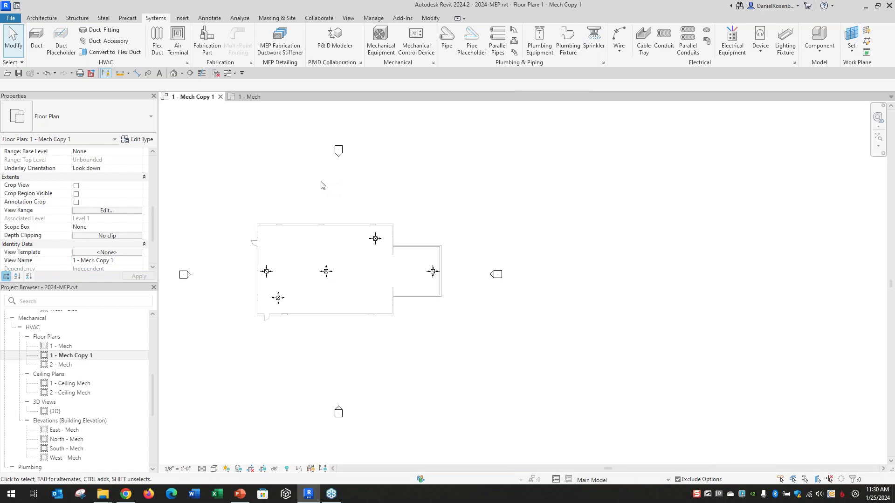
pyautogui.click(256, 96)
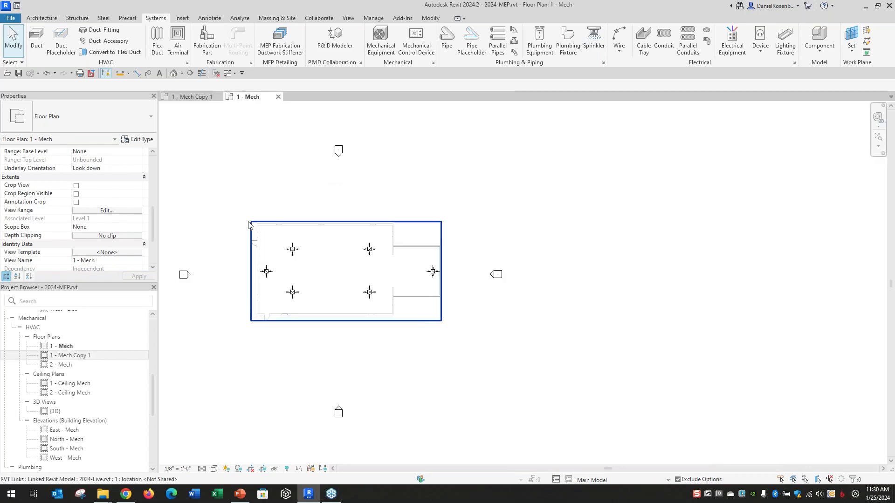
pyautogui.press('z')
pyautogui.press('f')
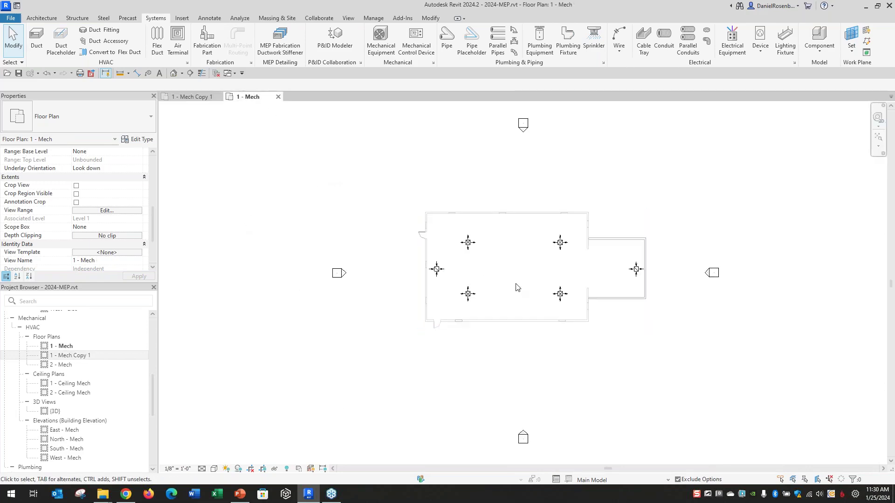
pyautogui.scroll(2, 521, 285)
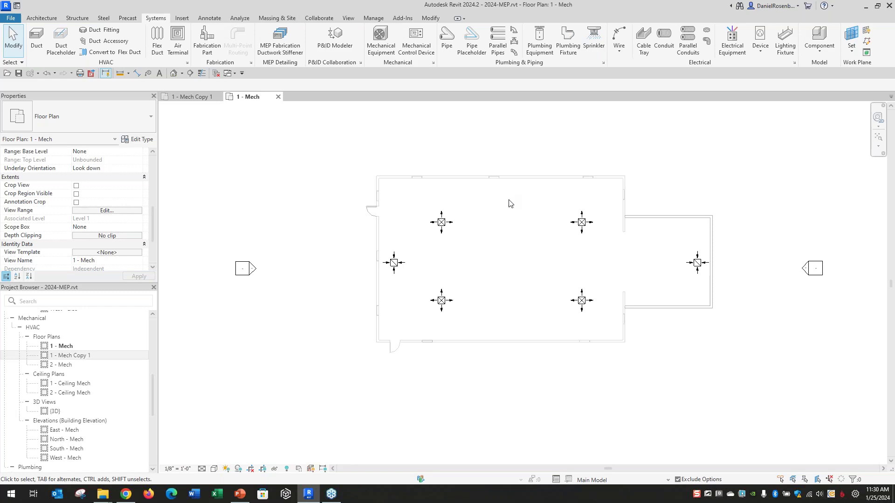
# - Accept the primary option of the SUPPLY DIFFUSERS set in the design options, integrating it into the main model
pyautogui.click(555, 480)
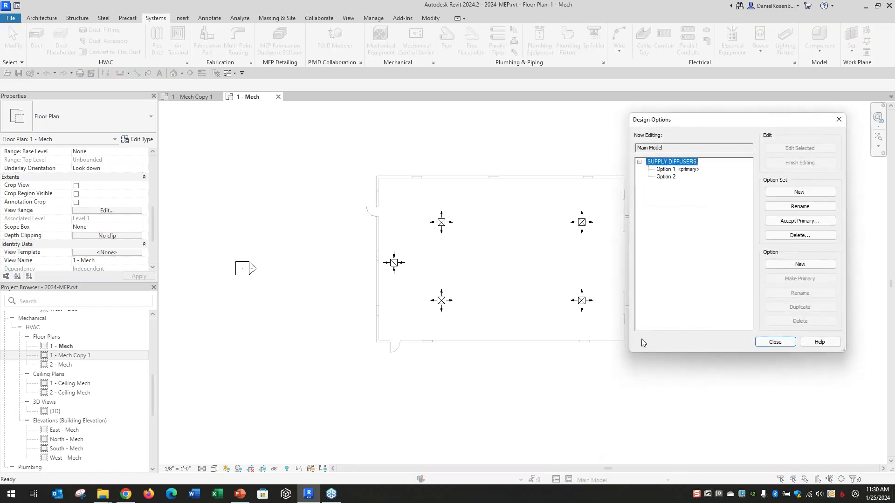
pyautogui.click(690, 169)
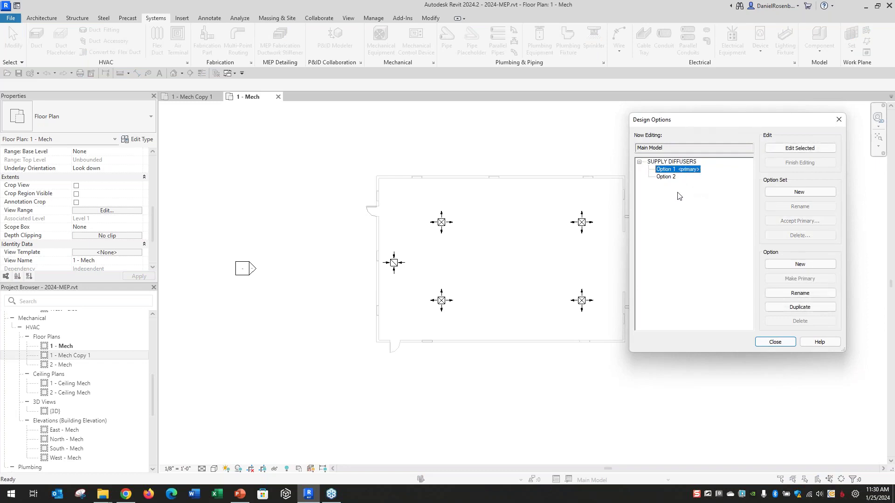
pyautogui.click(684, 162)
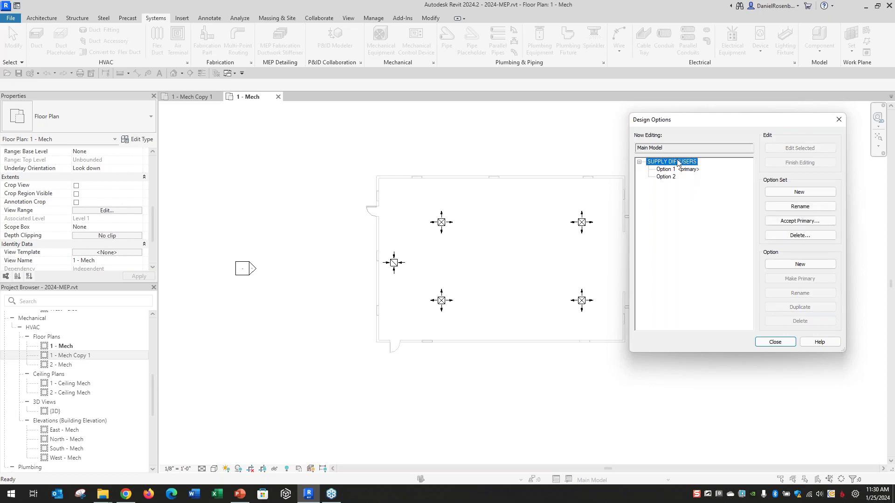
pyautogui.click(801, 222)
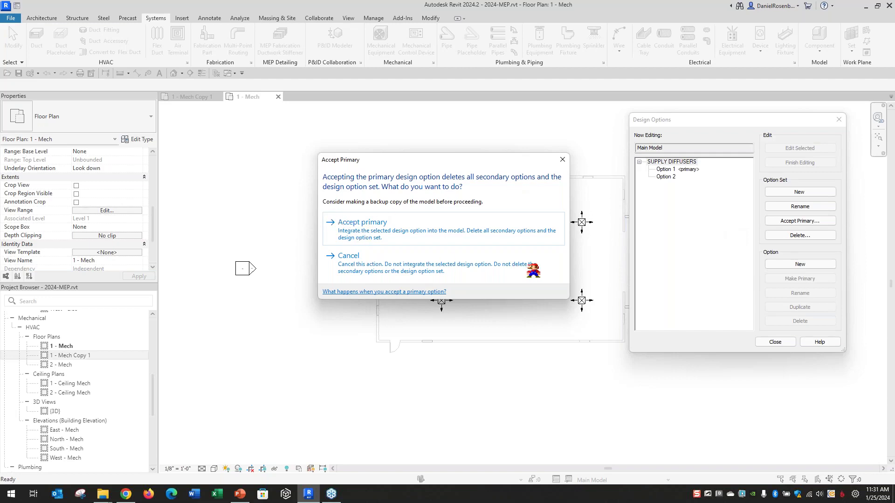
pyautogui.press('Escape')
pyautogui.moveTo(567, 246); pyautogui.dragTo(568, 248)
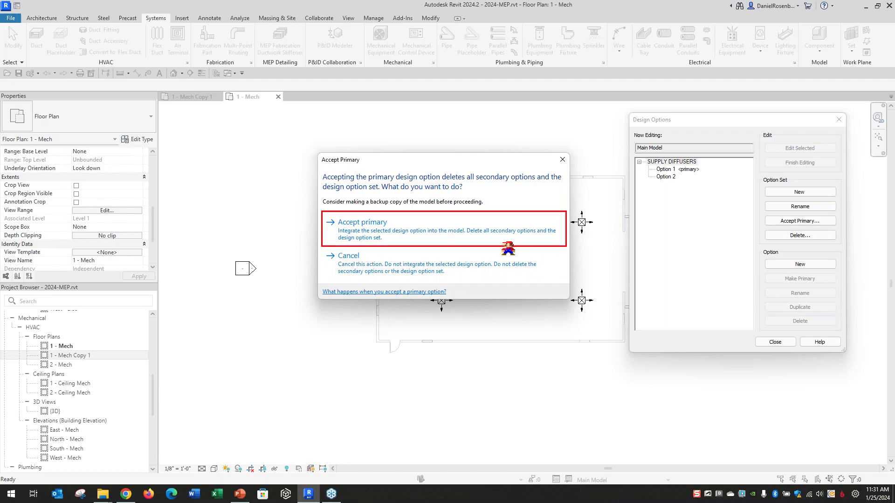
pyautogui.press('Escape')
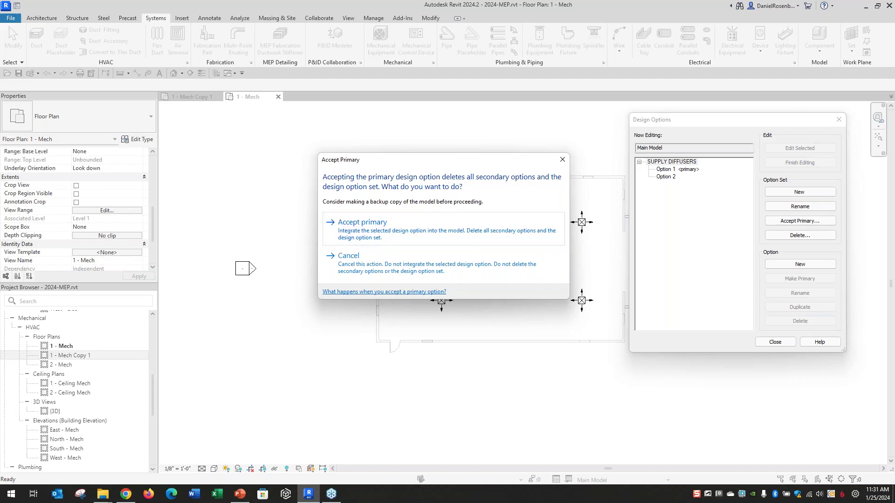
pyautogui.click(363, 227)
# - Delete the dedicated option view 1 - Mech Copy 1 along with the secondary option and leave the design options
pyautogui.moveTo(537, 150); pyautogui.dragTo(522, 145)
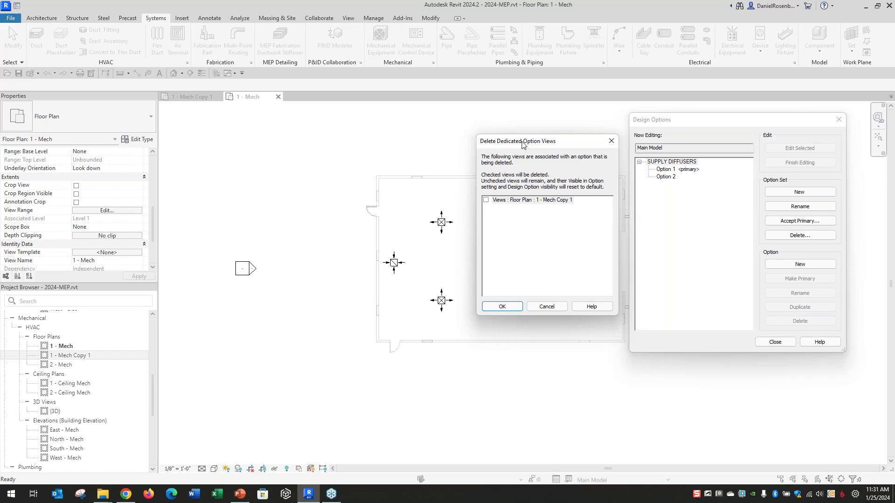
pyautogui.click(487, 200)
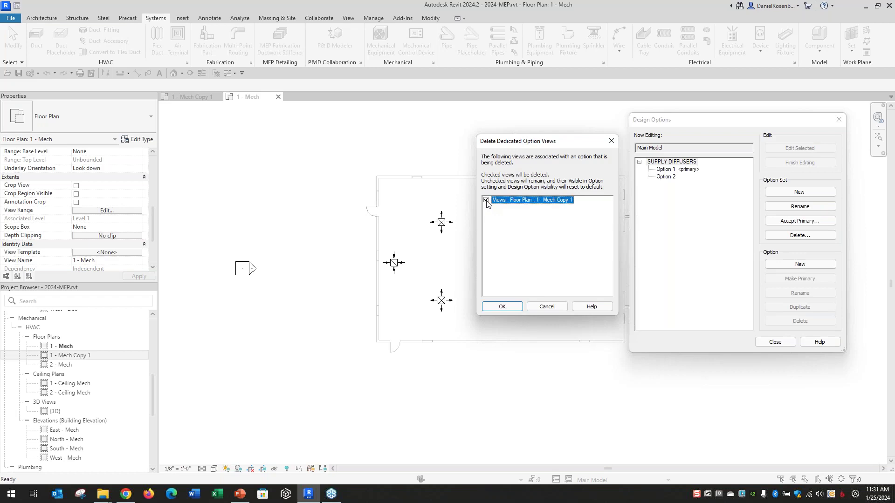
pyautogui.click(502, 306)
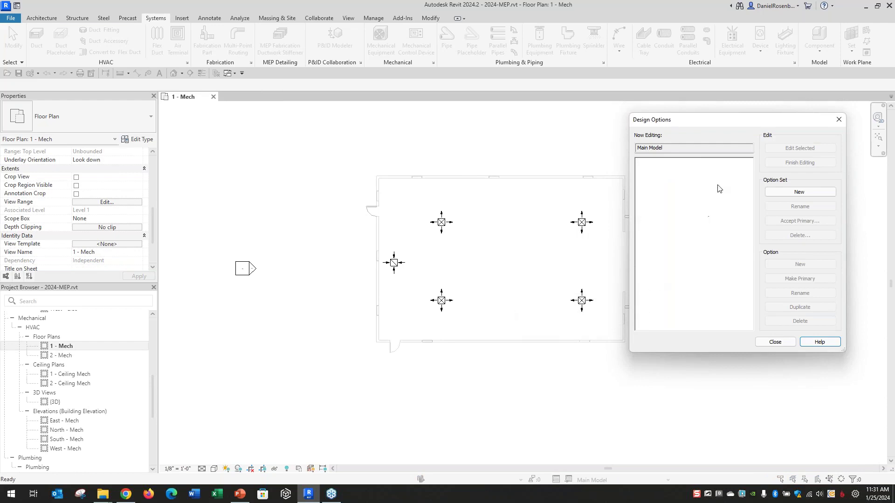
pyautogui.click(773, 343)
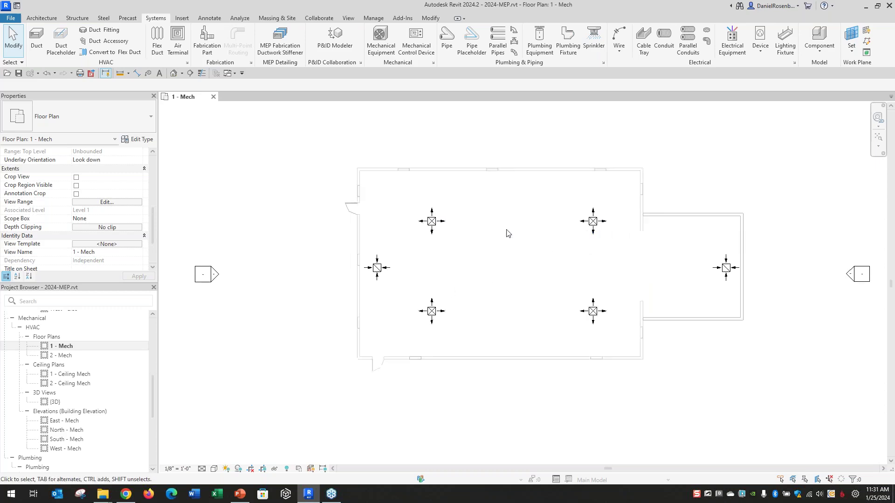
# - Fit the whole 1 - Mech plan in view and save the MEP project
pyautogui.scroll(2, 506, 232)
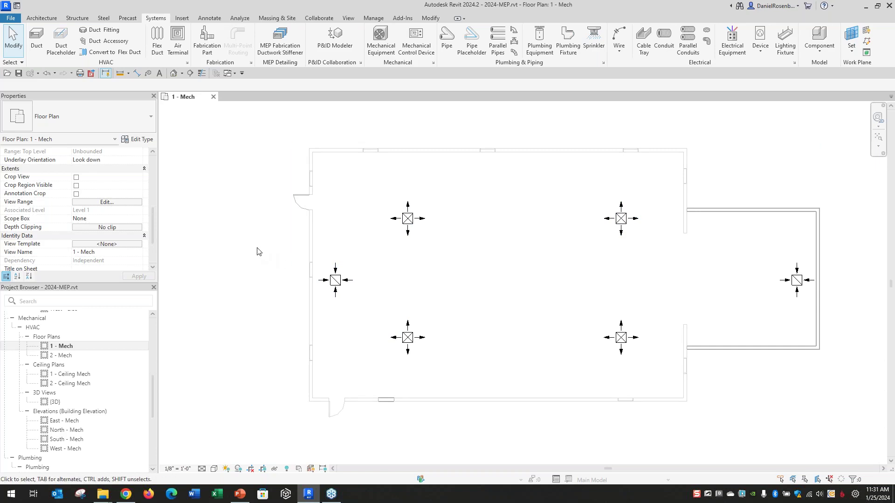
pyautogui.press('z')
pyautogui.press('e')
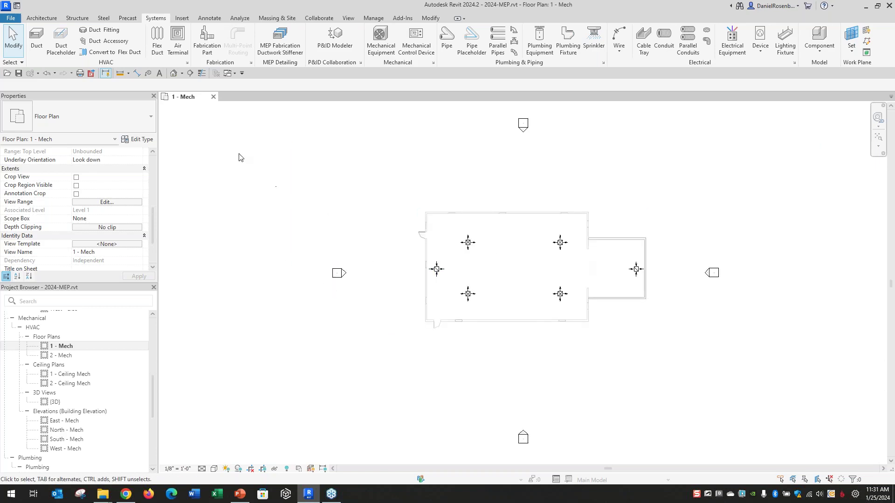
pyautogui.click(20, 74)
pyautogui.click(19, 74)
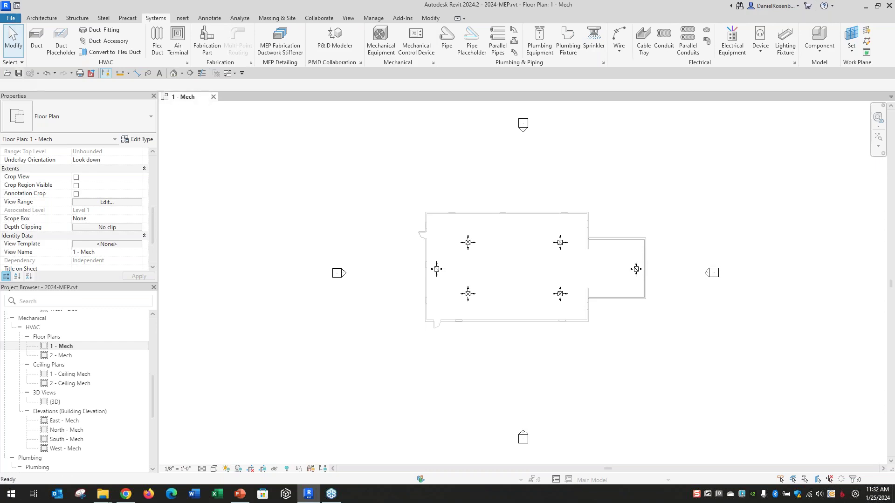
# - Close the MEP project and open 2024-Live.rvt from the Demo folder
pyautogui.click(213, 97)
pyautogui.click(80, 115)
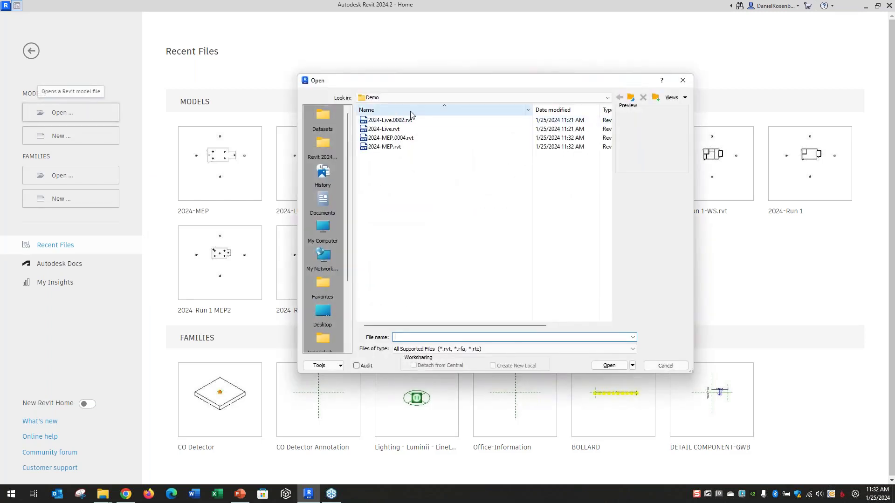
pyautogui.click(323, 122)
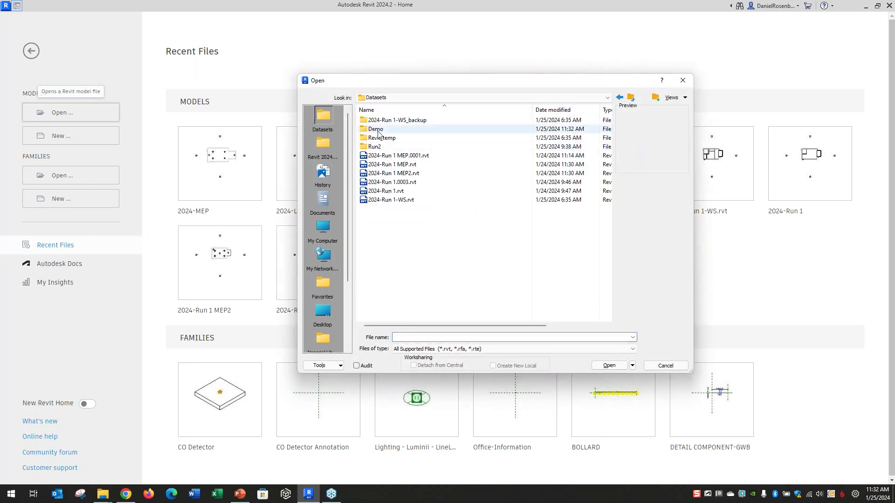
pyautogui.doubleClick(378, 133)
pyautogui.click(383, 129)
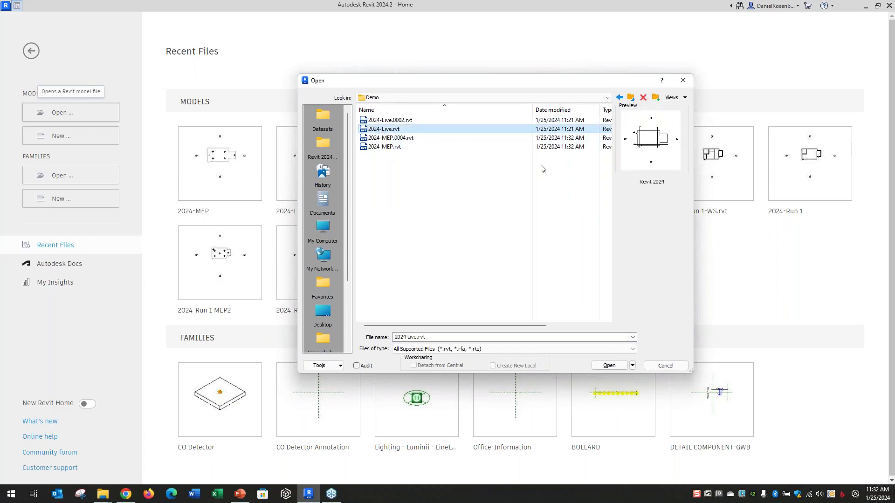
pyautogui.click(625, 366)
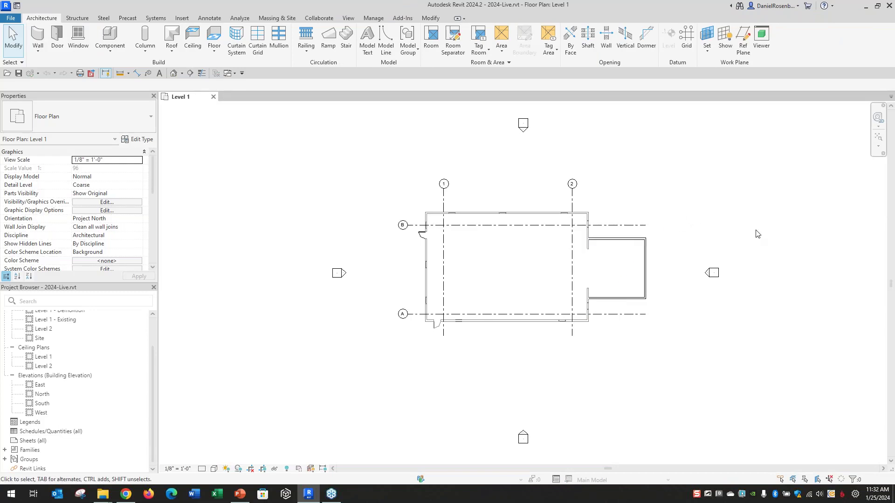
# - Draw an on-screen annotation with a large frame enclosing one tall box above a row of five small boxes
pyautogui.moveTo(771, 237)
pyautogui.mouseDown(button='middle')
pyautogui.moveTo(569, 226)
pyautogui.moveTo(127, 253)
pyautogui.mouseUp(button='middle')
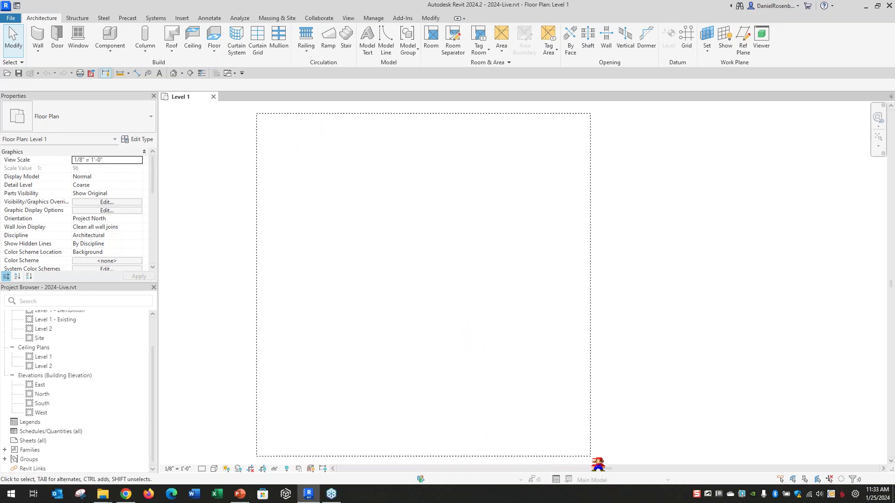
pyautogui.click(579, 457)
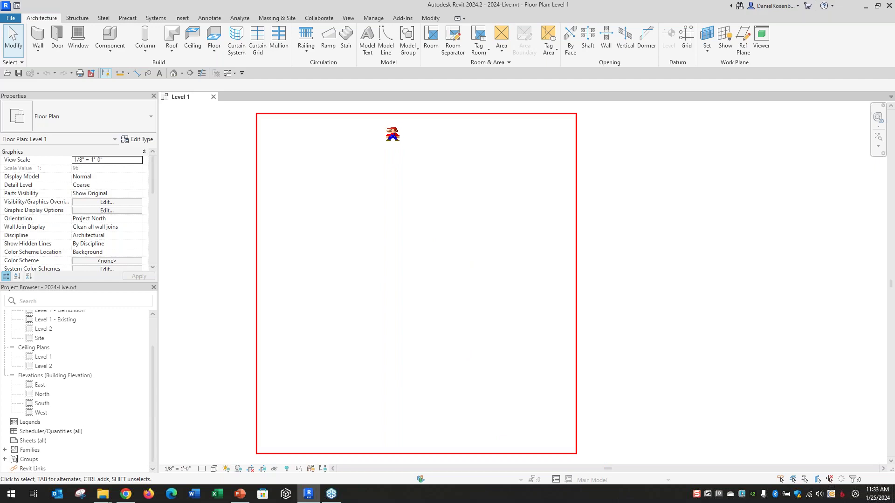
pyautogui.moveTo(381, 128); pyautogui.dragTo(445, 214)
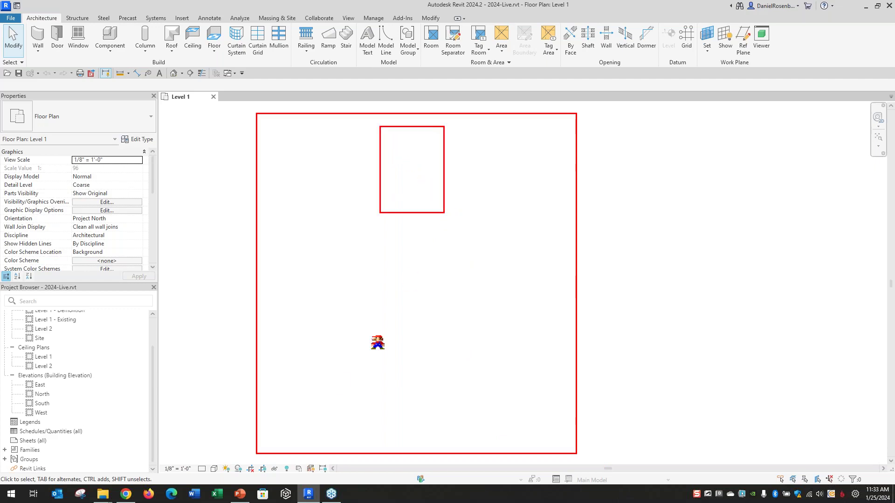
pyautogui.moveTo(273, 409); pyautogui.dragTo(305, 439)
pyautogui.moveTo(332, 406); pyautogui.dragTo(366, 440)
pyautogui.moveTo(400, 402); pyautogui.dragTo(435, 442)
pyautogui.moveTo(475, 399); pyautogui.dragTo(504, 436)
pyautogui.moveTo(533, 397); pyautogui.dragTo(565, 435)
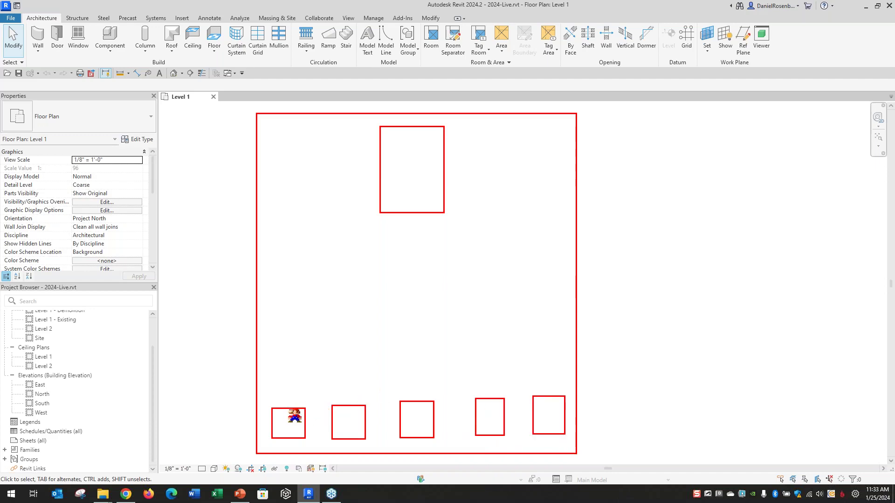
# - Connect each of the five small boxes in the annotation to the tall upper box with straight lines
pyautogui.moveTo(300, 217); pyautogui.dragTo(287, 173)
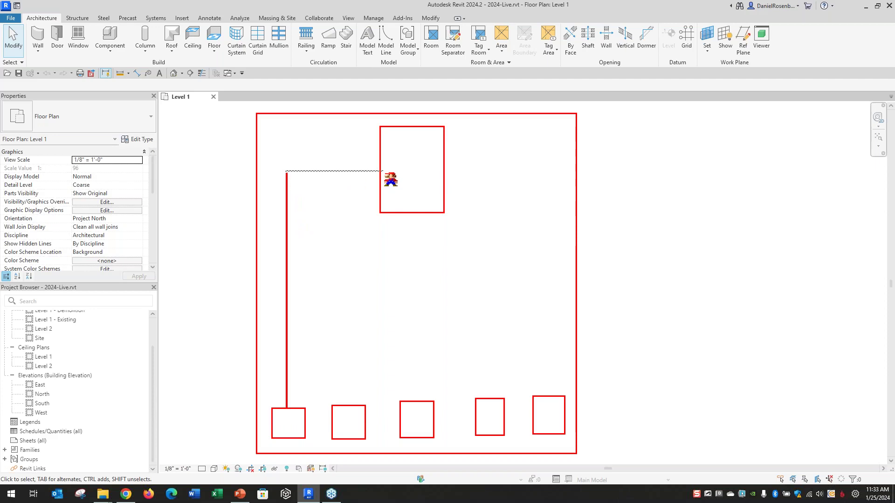
pyautogui.click(381, 173)
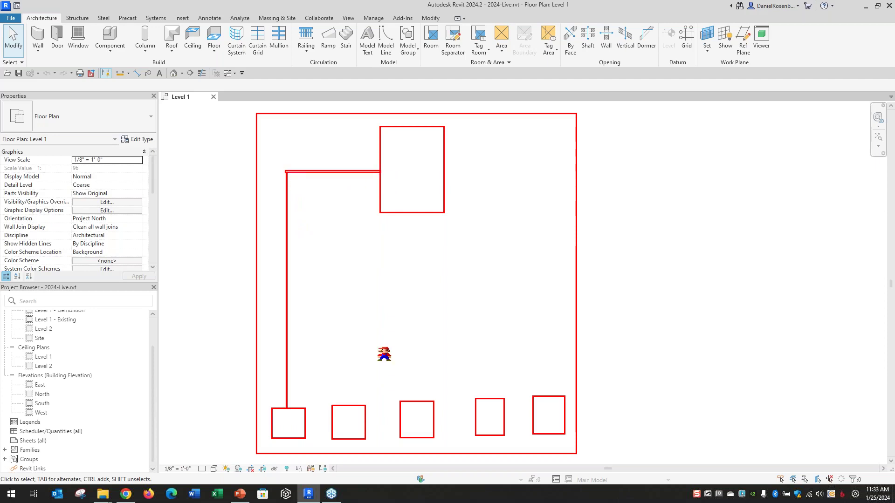
pyautogui.click(351, 404)
pyautogui.click(351, 195)
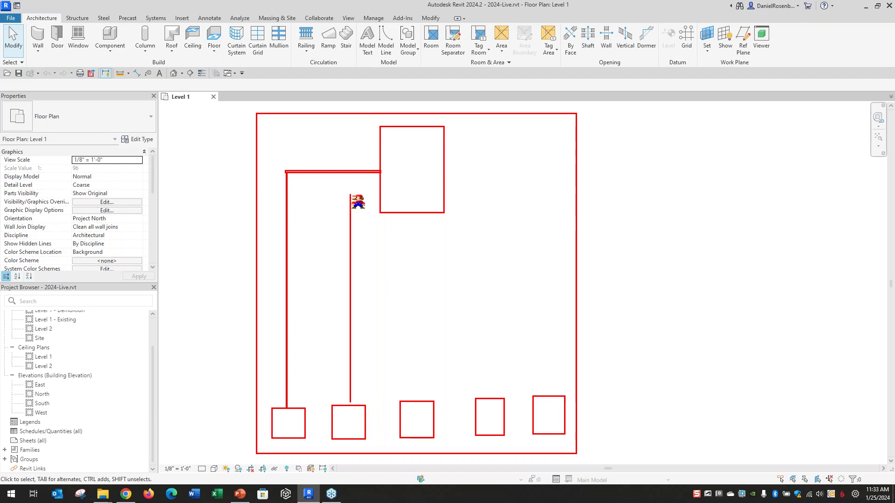
pyautogui.click(381, 194)
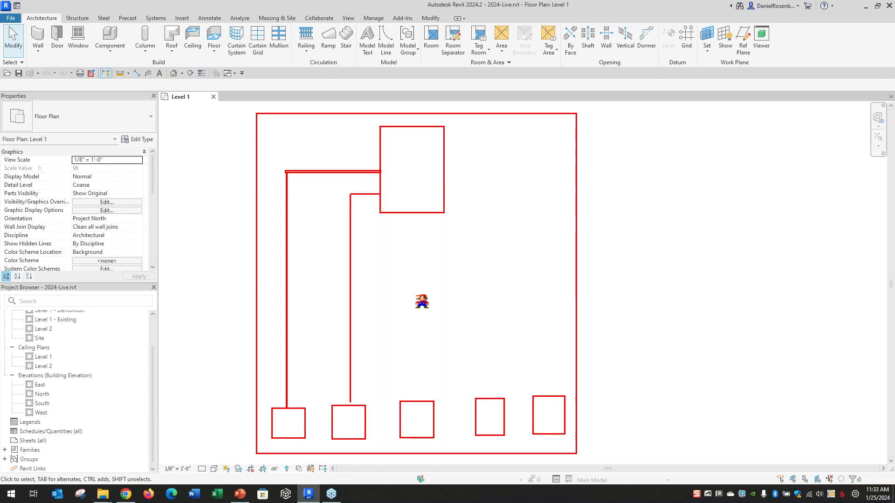
pyautogui.click(416, 401)
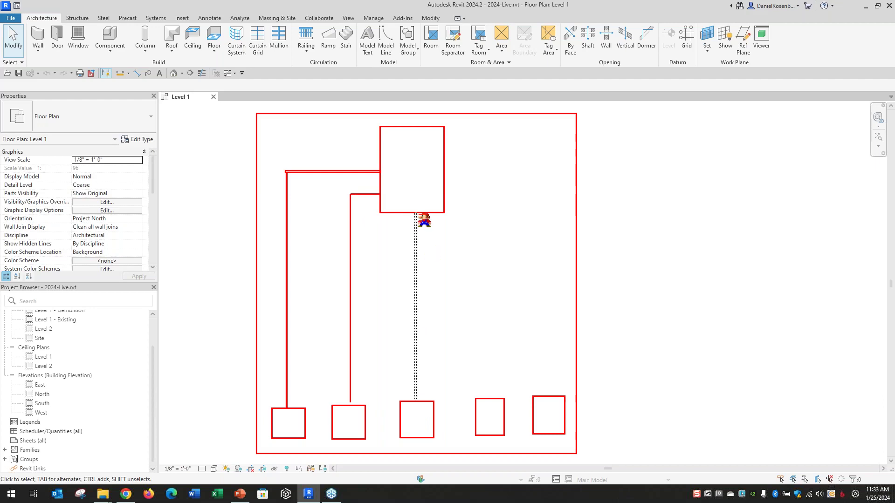
pyautogui.click(416, 214)
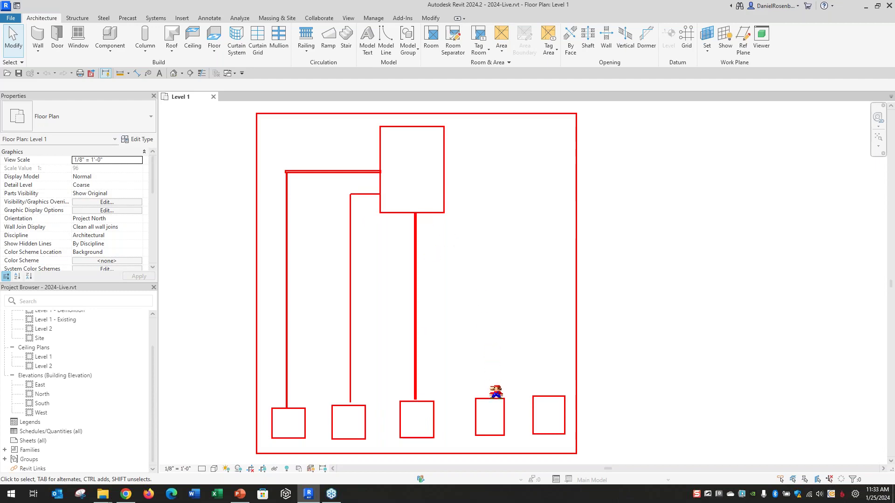
pyautogui.click(482, 396)
pyautogui.click(482, 195)
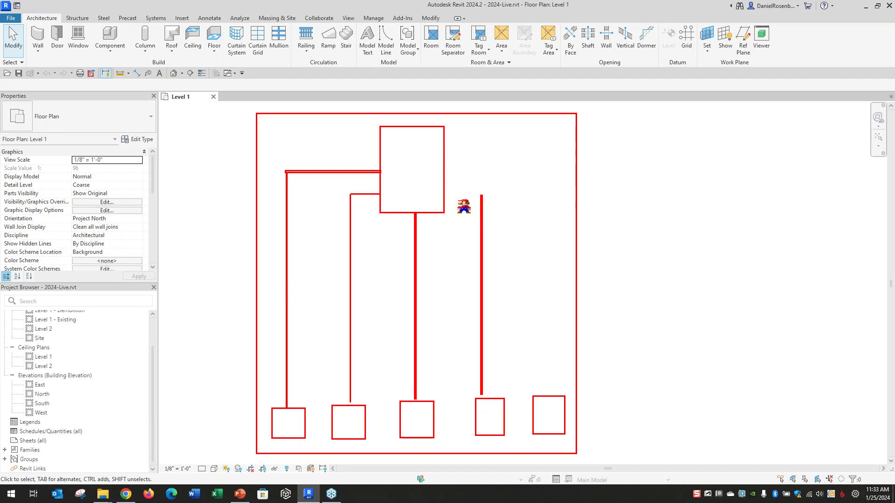
pyautogui.click(445, 196)
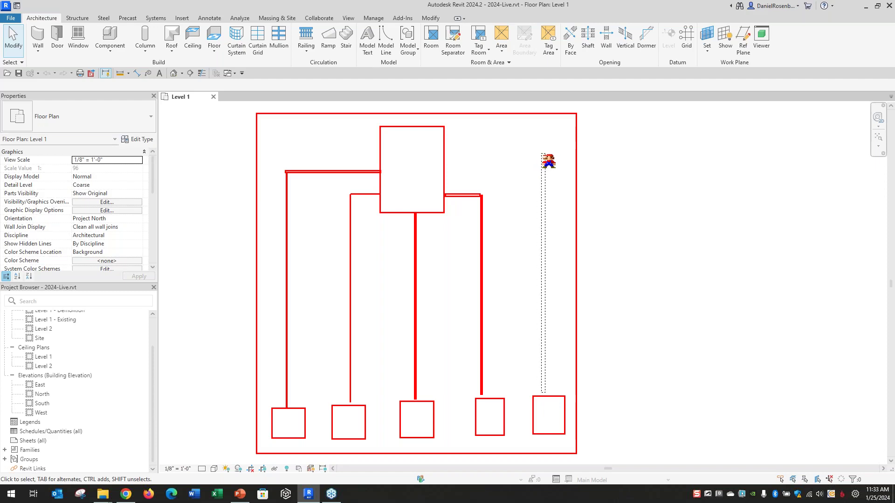
pyautogui.click(546, 151)
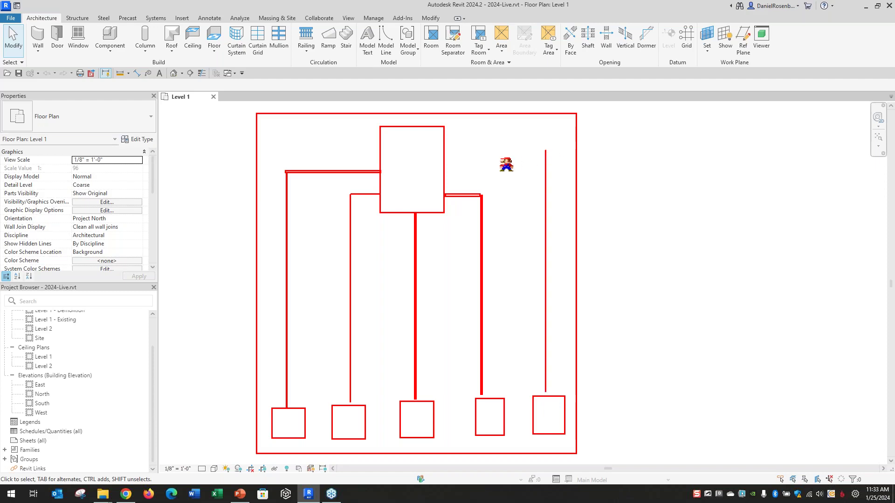
pyautogui.click(446, 150)
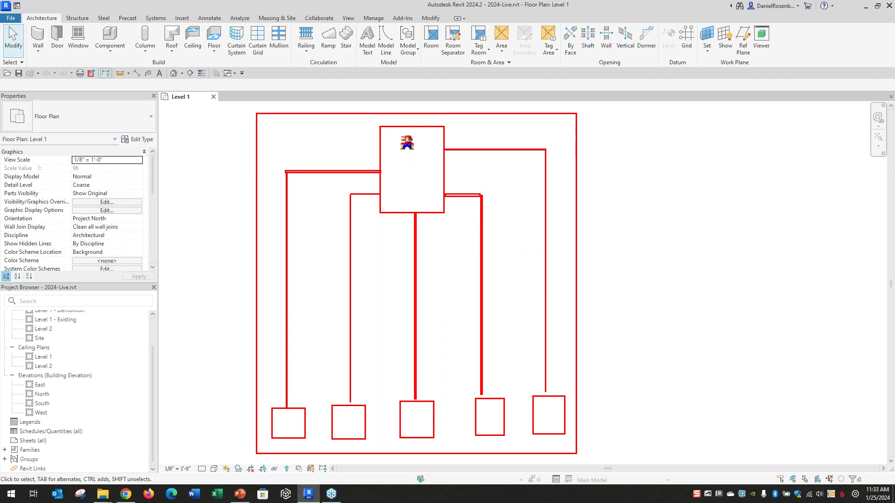
# - Add a smaller rectangle inside the tall box and label it "Central" with a leader line
pyautogui.moveTo(424, 164); pyautogui.dragTo(428, 173)
pyautogui.moveTo(426, 150)
pyautogui.mouseDown()
pyautogui.moveTo(459, 117)
pyautogui.moveTo(503, 132)
pyautogui.moveTo(511, 123)
pyautogui.moveTo(518, 130)
pyautogui.moveTo(519, 114)
pyautogui.moveTo(522, 129)
pyautogui.mouseUp()
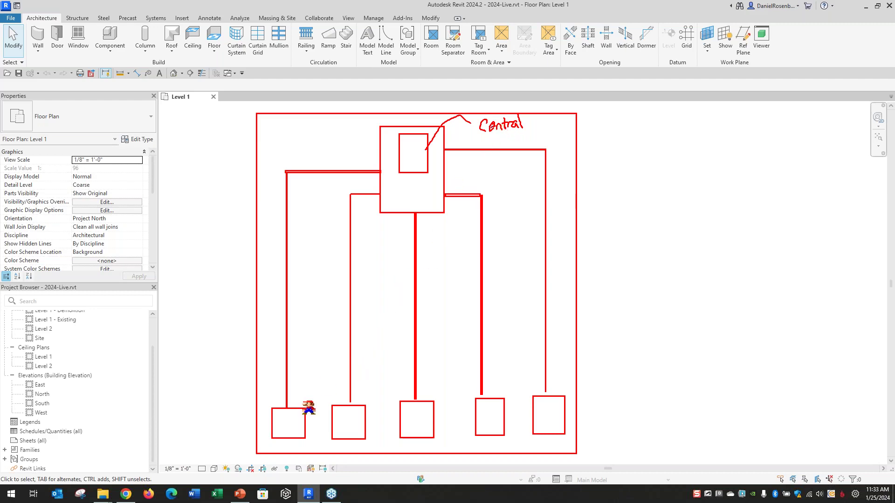
# - Mark the first small box "A", draw arrows from it to the Central rectangle and back, and label it "local"
pyautogui.moveTo(282, 427)
pyautogui.mouseDown()
pyautogui.moveTo(285, 413)
pyautogui.moveTo(288, 422)
pyautogui.mouseUp()
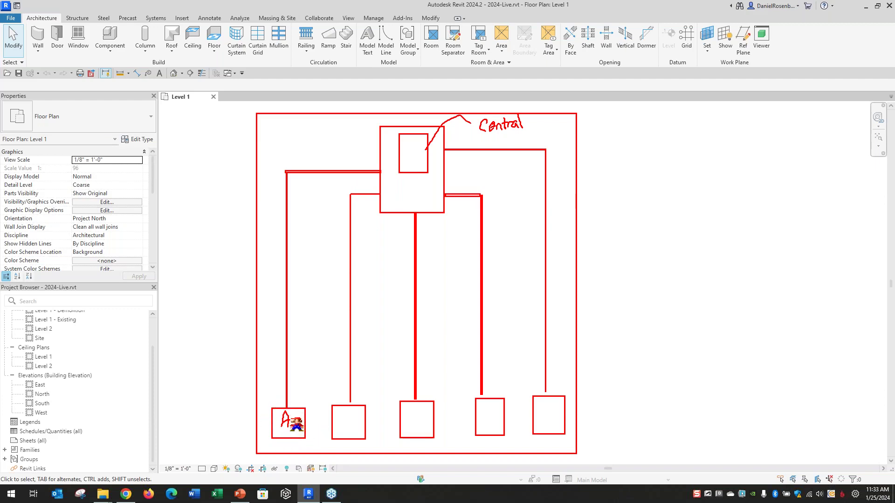
pyautogui.moveTo(288, 408)
pyautogui.mouseDown()
pyautogui.moveTo(279, 264)
pyautogui.moveTo(316, 186)
pyautogui.moveTo(360, 156)
pyautogui.moveTo(375, 166)
pyautogui.moveTo(396, 148)
pyautogui.moveTo(406, 155)
pyautogui.moveTo(400, 161)
pyautogui.mouseUp()
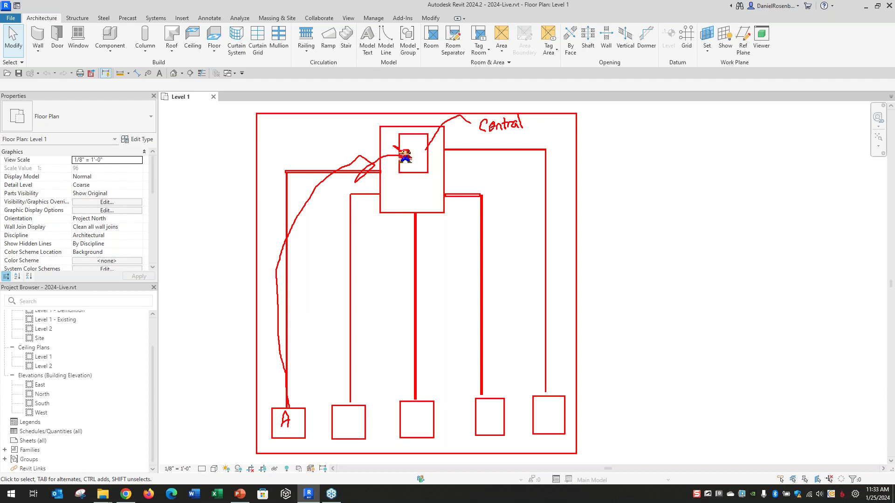
pyautogui.moveTo(404, 155)
pyautogui.mouseDown()
pyautogui.moveTo(322, 183)
pyautogui.moveTo(290, 226)
pyautogui.moveTo(282, 411)
pyautogui.moveTo(295, 392)
pyautogui.moveTo(228, 395)
pyautogui.mouseUp()
pyautogui.moveTo(175, 381)
pyautogui.mouseDown()
pyautogui.moveTo(173, 397)
pyautogui.moveTo(185, 382)
pyautogui.mouseUp()
pyautogui.moveTo(197, 379); pyautogui.dragTo(197, 389)
pyautogui.moveTo(204, 380); pyautogui.dragTo(208, 384)
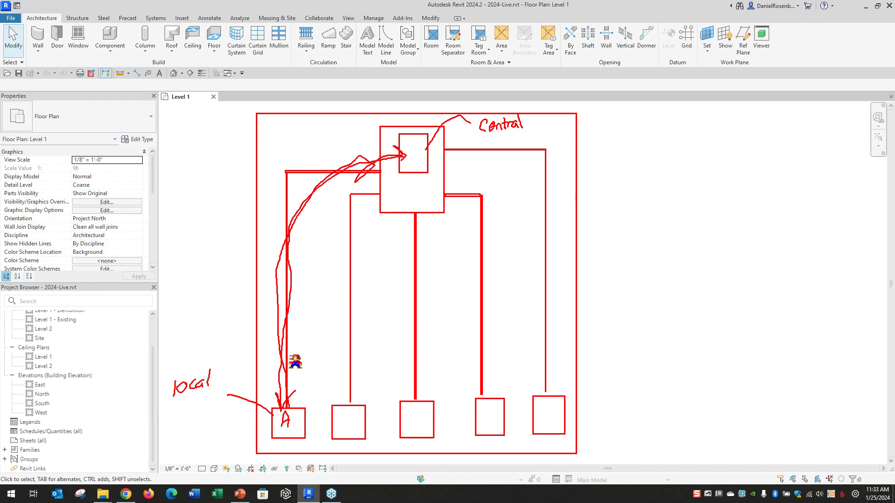
# - Mark the second small box "B" and draw arrows from it to the Central rectangle and back
pyautogui.moveTo(337, 415)
pyautogui.mouseDown()
pyautogui.moveTo(348, 421)
pyautogui.moveTo(337, 436)
pyautogui.mouseUp()
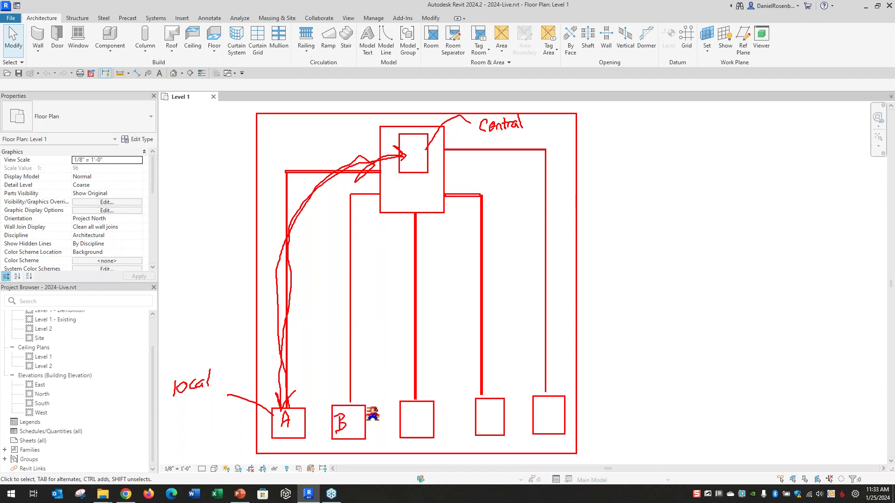
pyautogui.moveTo(349, 404)
pyautogui.mouseDown()
pyautogui.moveTo(365, 344)
pyautogui.moveTo(342, 242)
pyautogui.moveTo(373, 187)
pyautogui.moveTo(403, 165)
pyautogui.mouseUp()
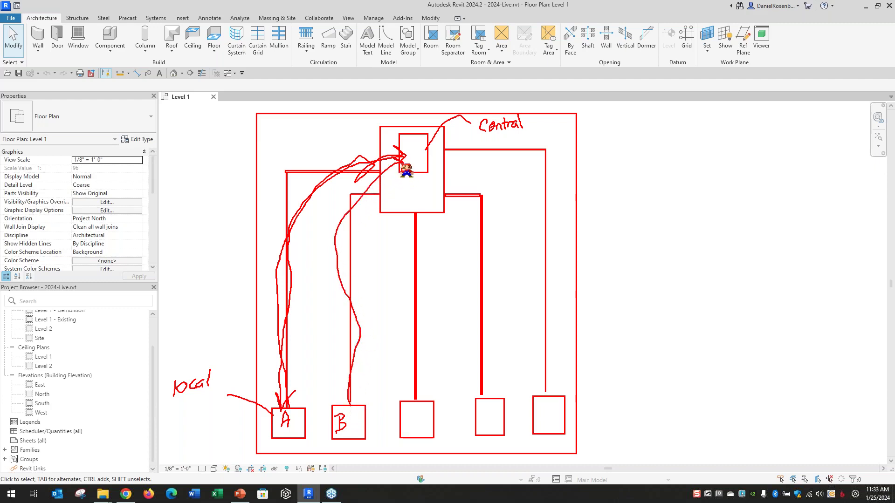
pyautogui.moveTo(405, 166)
pyautogui.mouseDown()
pyautogui.moveTo(375, 198)
pyautogui.moveTo(347, 332)
pyautogui.moveTo(345, 407)
pyautogui.mouseUp()
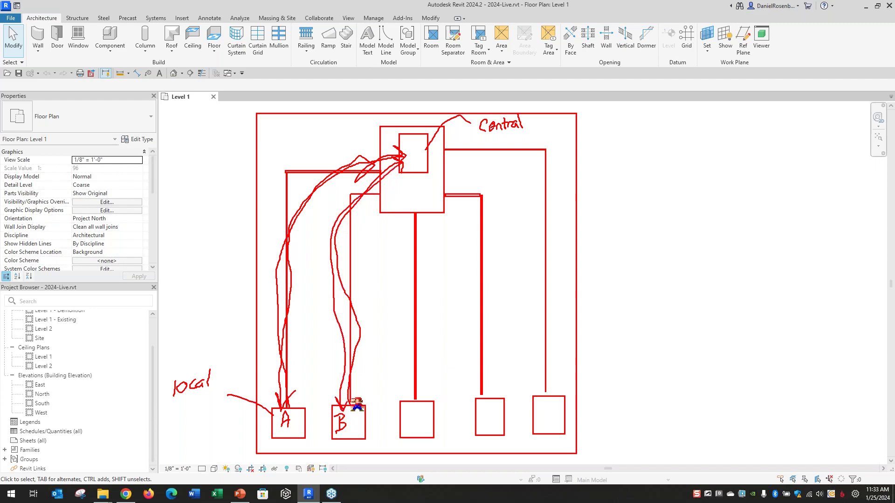
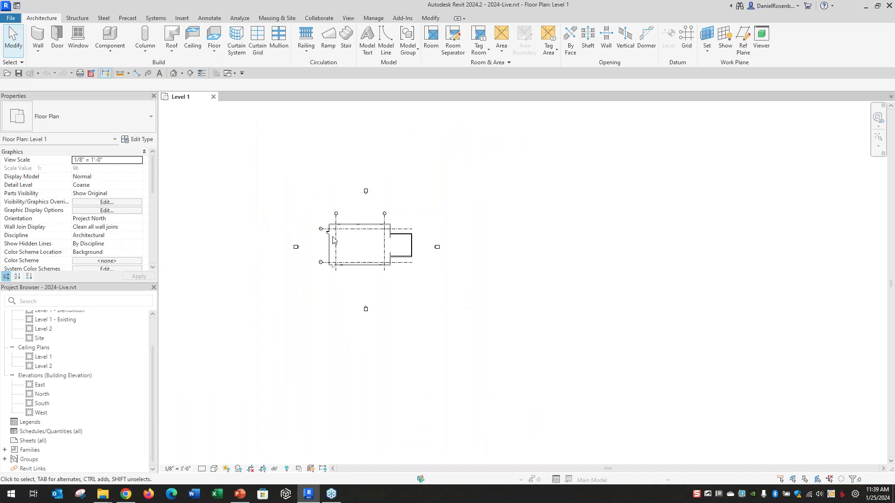
# - Fit the whole Level 1 floor plan in view and save the 2024-Live project
pyautogui.scroll(3, 359, 240)
pyautogui.middleClick(394, 140)
pyautogui.middleClick(394, 140)
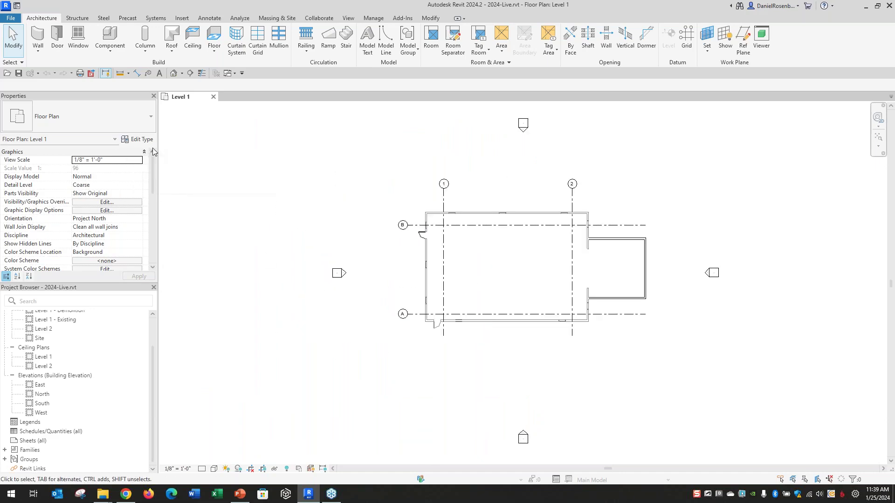
pyautogui.click(19, 73)
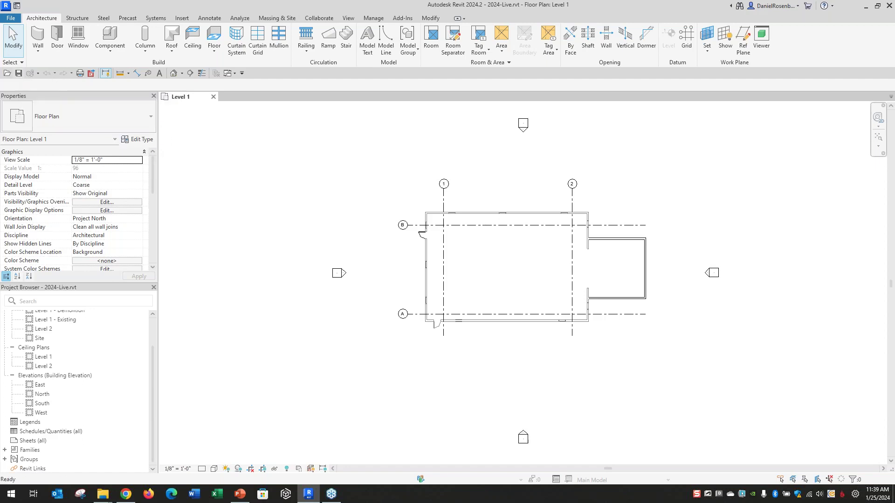
# - Save the project as a new file named 2024-Live WS.rvt in the Demo folder, accepting the file save options
pyautogui.click(11, 18)
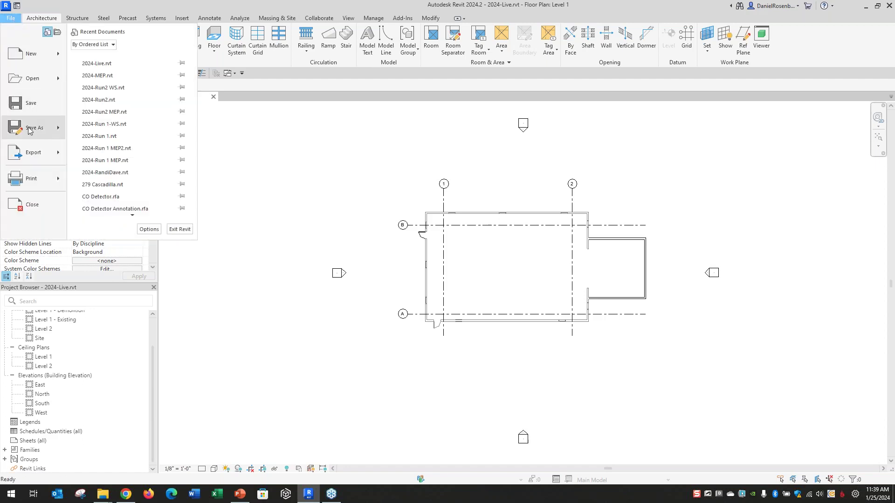
pyautogui.moveTo(31, 126)
pyautogui.click(107, 106)
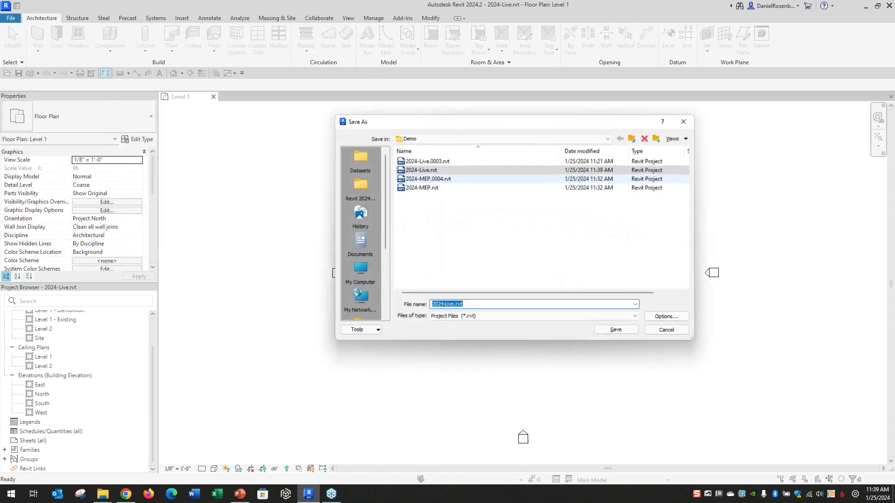
pyautogui.click(475, 305)
pyautogui.press('Left')
pyautogui.press('Left')
pyautogui.press('Left')
pyautogui.press('Left')
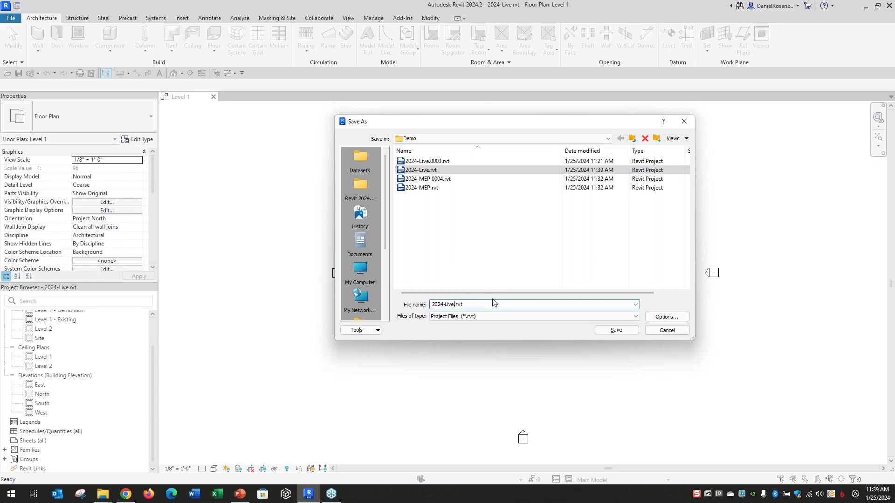
pyautogui.write('w')
pyautogui.press('BackSpace')
pyautogui.write('WS')
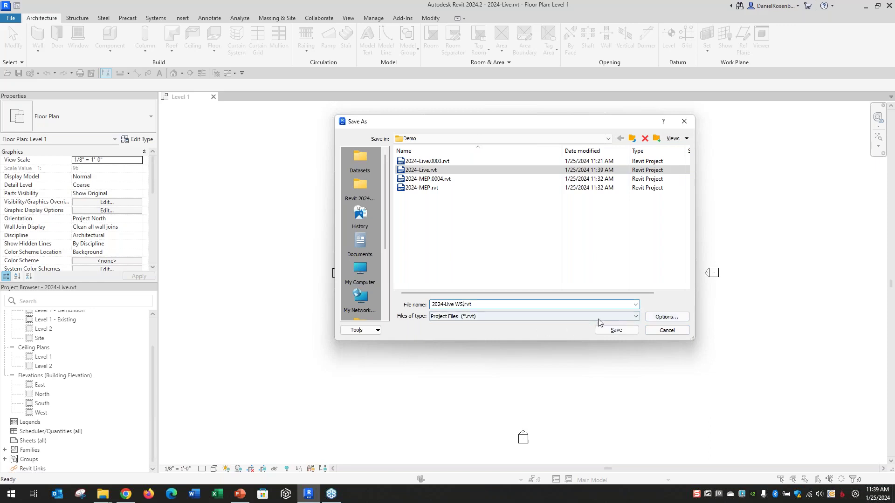
pyautogui.click(656, 319)
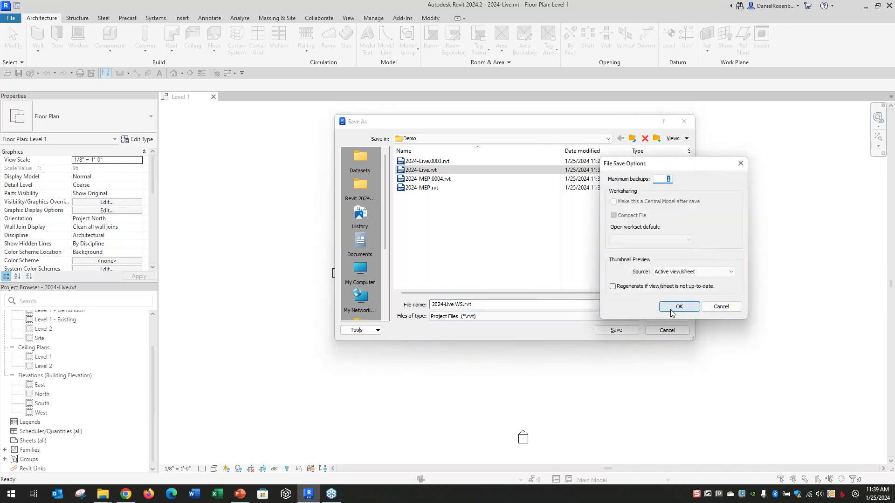
pyautogui.click(676, 307)
pyautogui.click(628, 332)
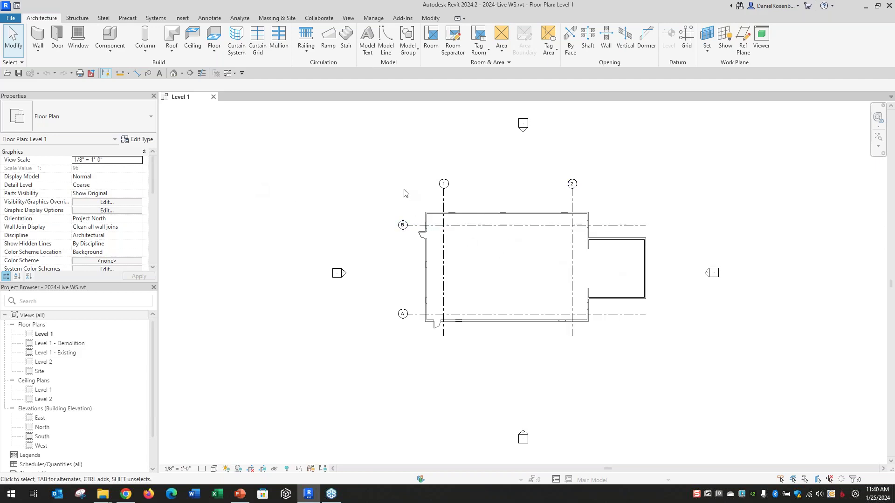
# - Enable collaboration within the network and save the project as the central model
pyautogui.click(320, 18)
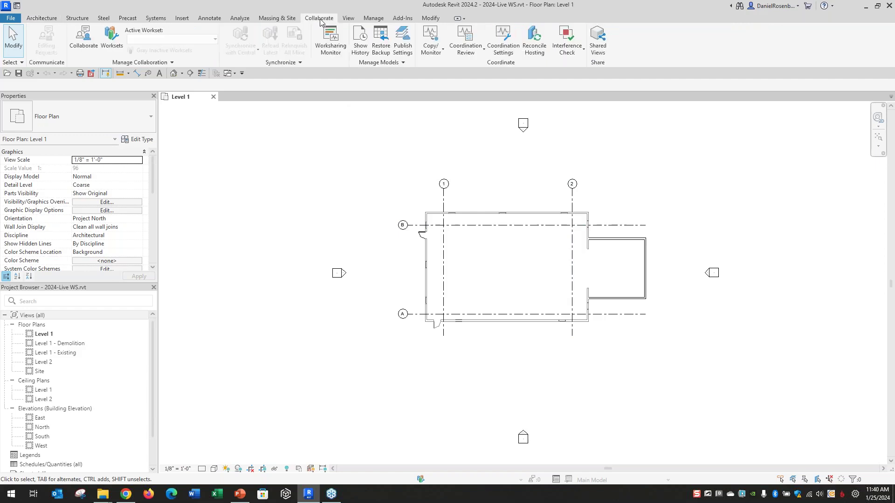
pyautogui.click(85, 42)
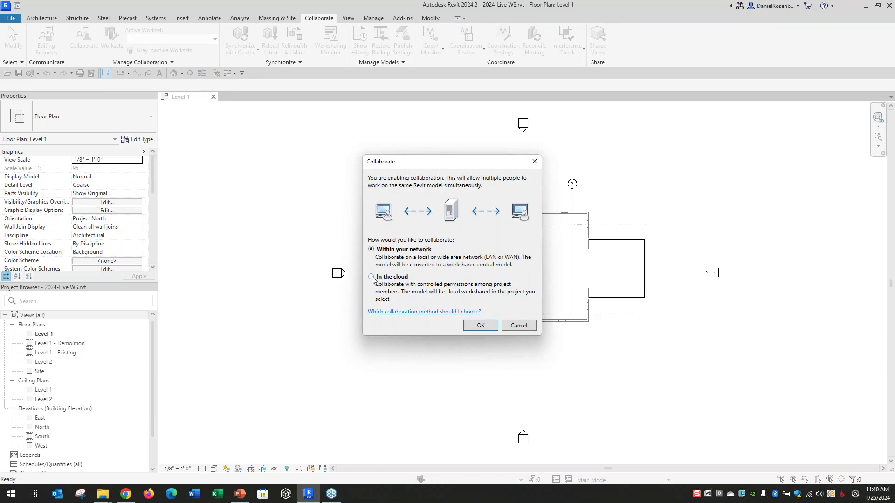
pyautogui.click(489, 327)
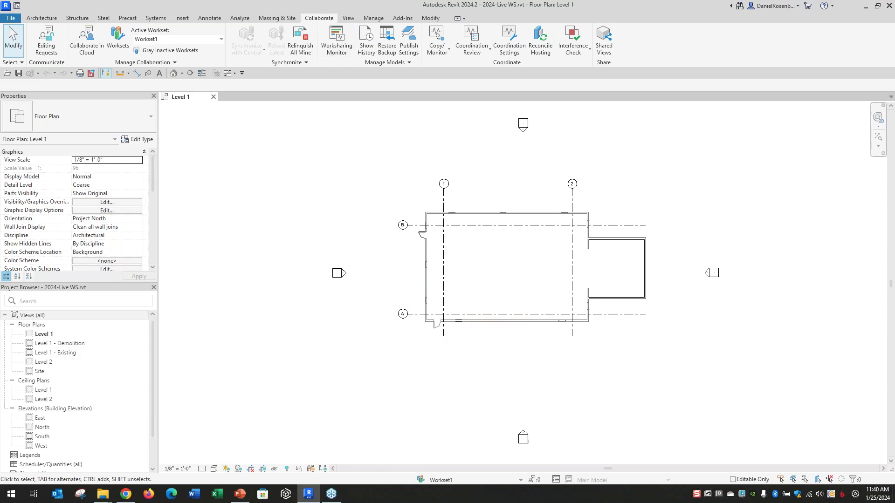
pyautogui.click(19, 73)
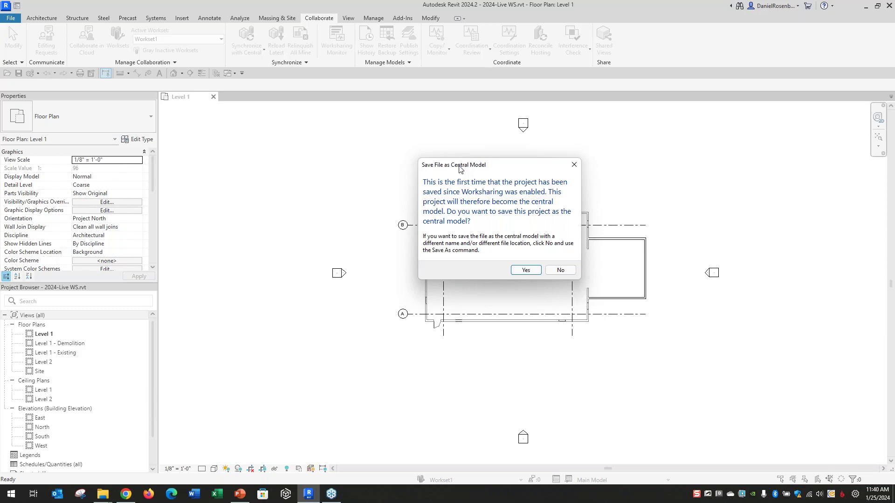
pyautogui.click(526, 270)
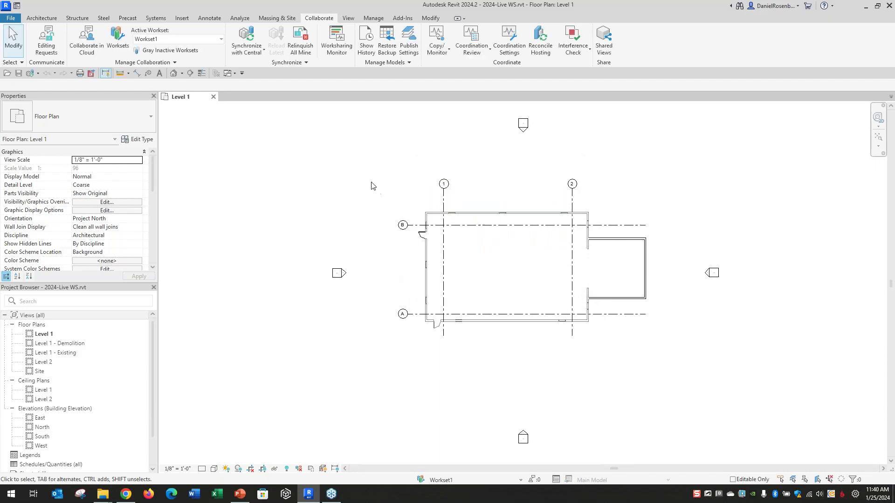
# - Synchronize with central, relinquishing user-created worksets, and close the central model
pyautogui.click(31, 73)
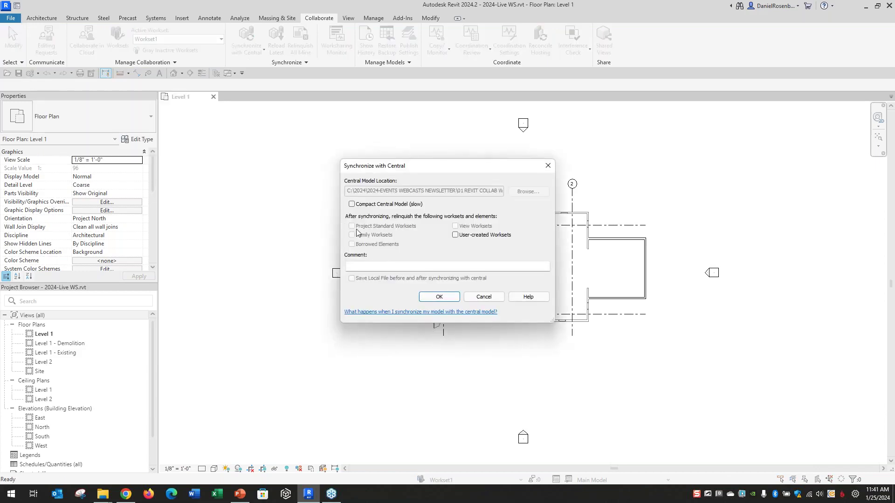
pyautogui.click(456, 235)
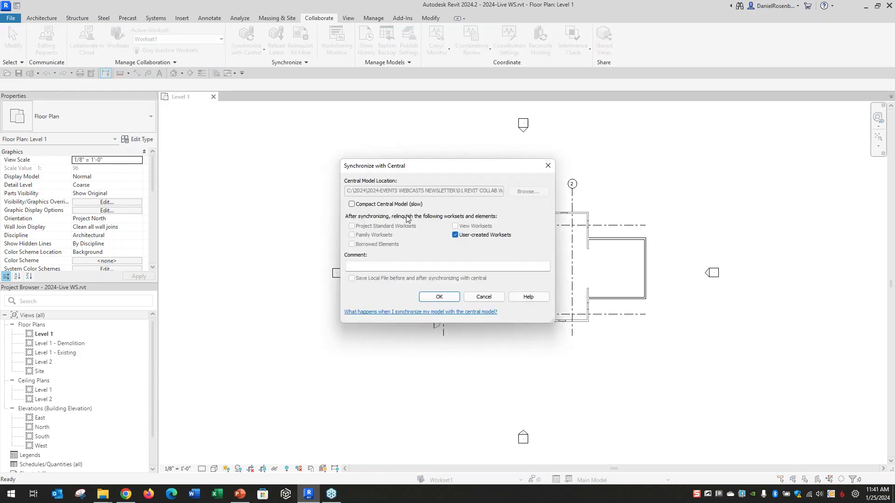
pyautogui.click(443, 295)
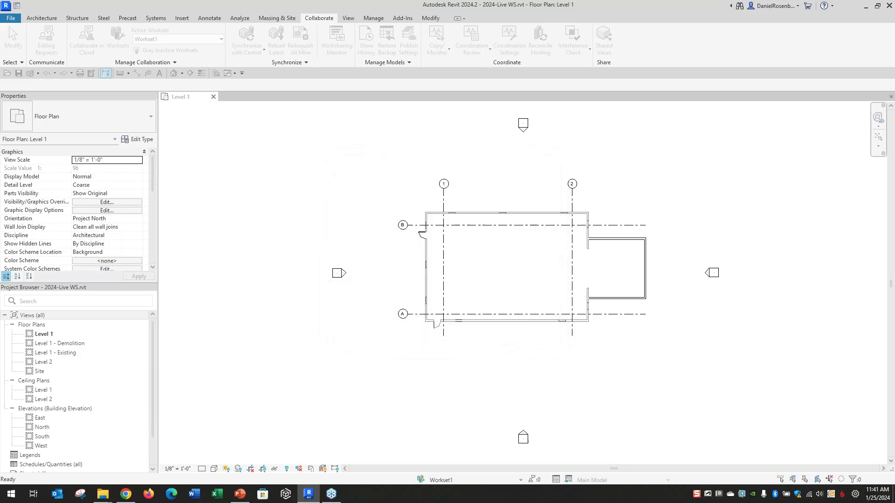
pyautogui.click(213, 97)
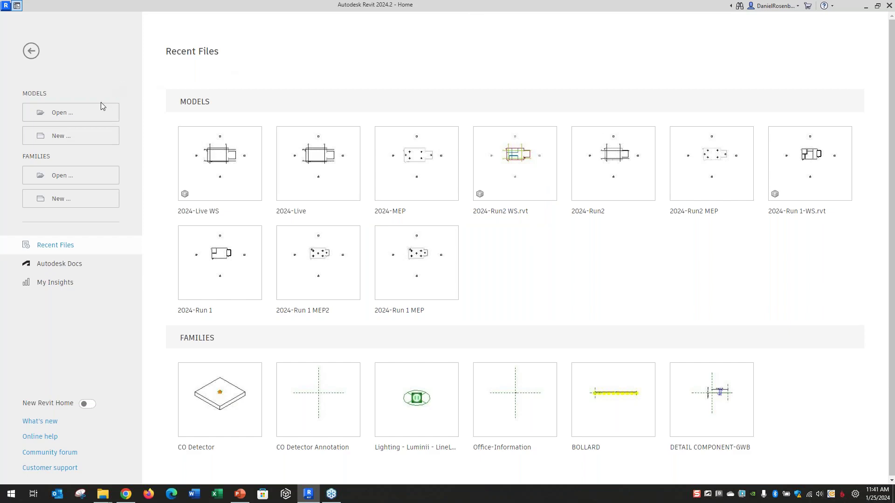
# - Open 2024-Live WS.rvt from the Demo folder as a new local file, outlining the Create New Local option in red first
pyautogui.click(96, 114)
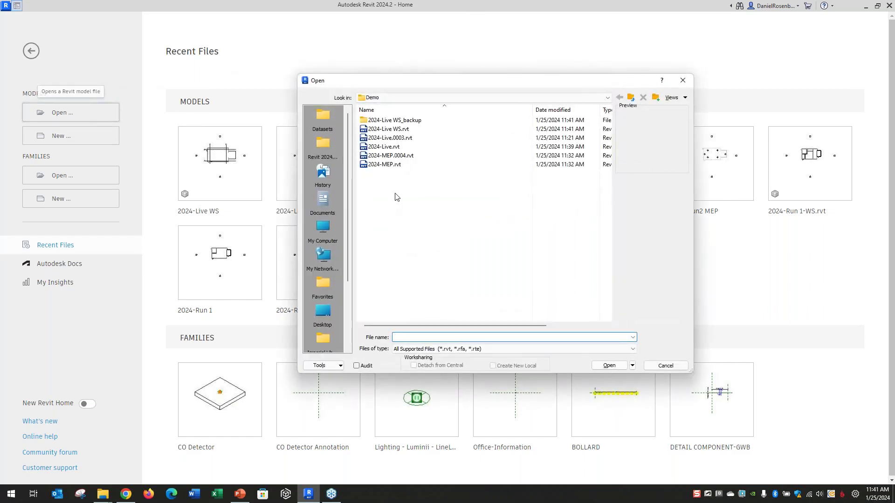
pyautogui.click(390, 130)
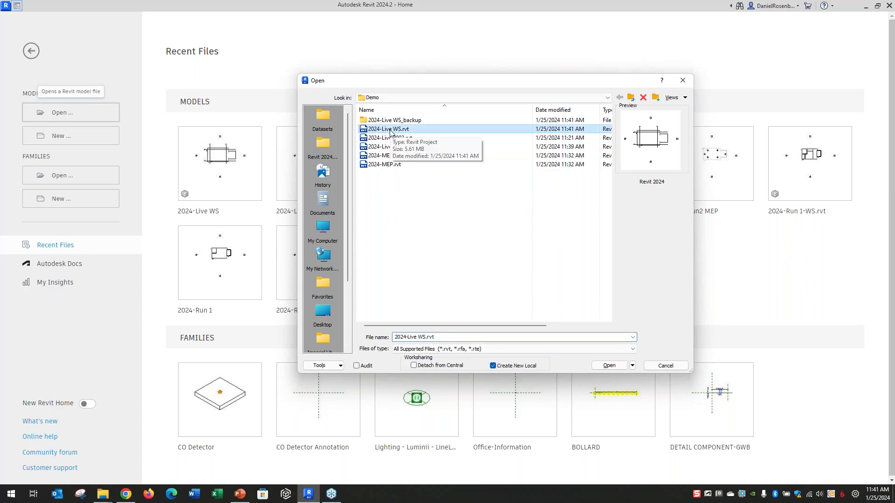
pyautogui.moveTo(487, 368)
pyautogui.mouseDown()
pyautogui.moveTo(553, 379)
pyautogui.moveTo(477, 380)
pyautogui.moveTo(543, 359)
pyautogui.mouseUp()
pyautogui.press('Escape')
pyautogui.hotkey('ctrl', '2')
pyautogui.keyDown('ctrl'); pyautogui.moveTo(482, 356); pyautogui.dragTo(553, 376); pyautogui.keyUp('ctrl')
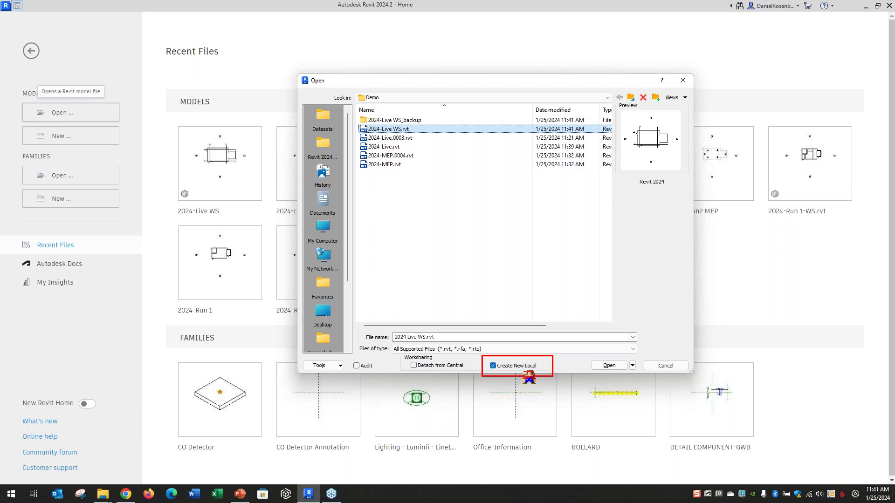
pyautogui.press('Escape')
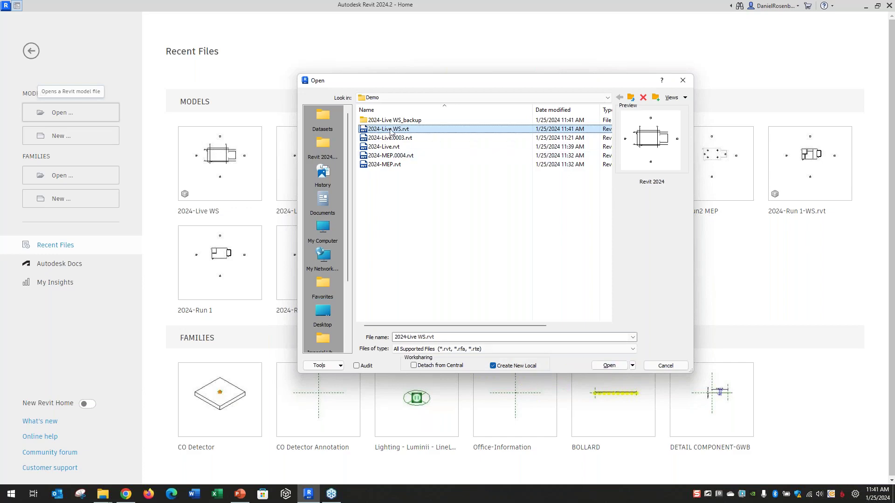
pyautogui.click(606, 366)
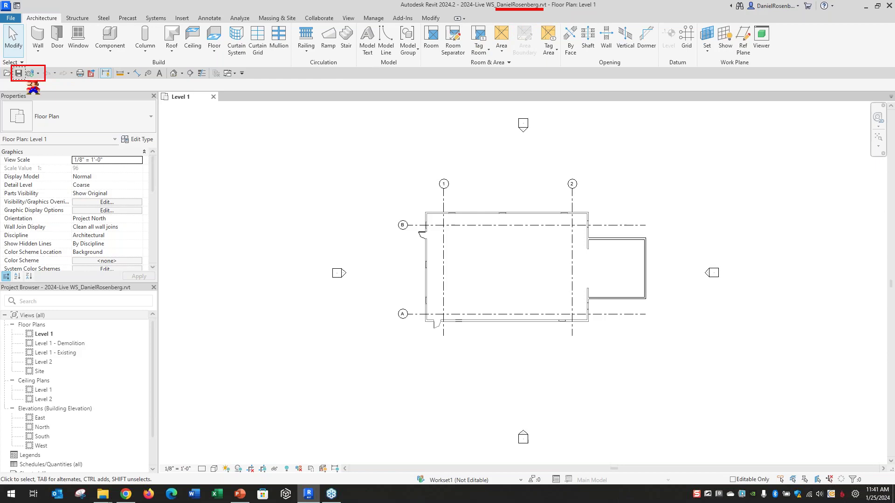
pyautogui.press('Escape')
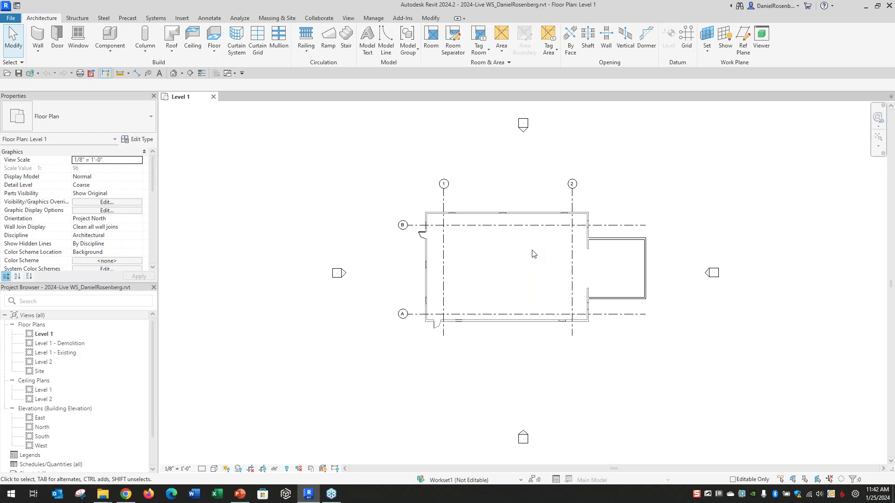
# - Enclose the building's upper-left corner with Interior - 4 7/8" Partition (1-hr) walls, making the horizontal wall about 24' long
pyautogui.scroll(3, 539, 264)
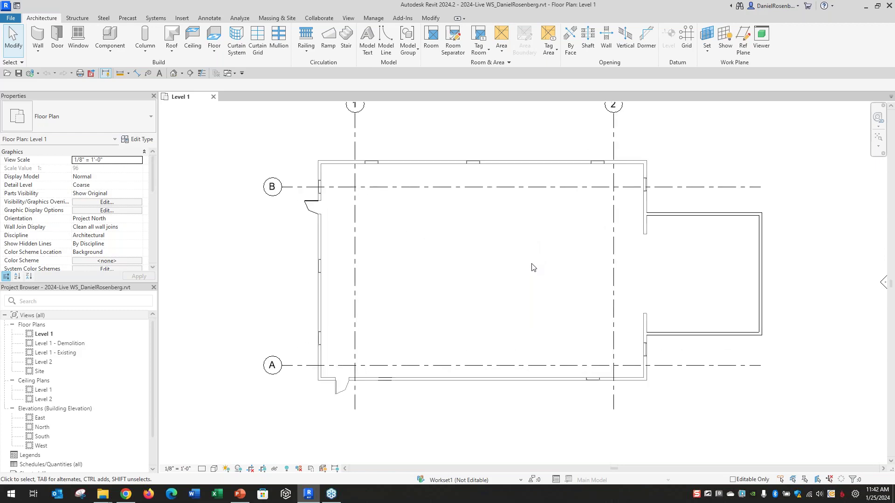
pyautogui.scroll(-1, 482, 300)
pyautogui.scroll(1, 529, 302)
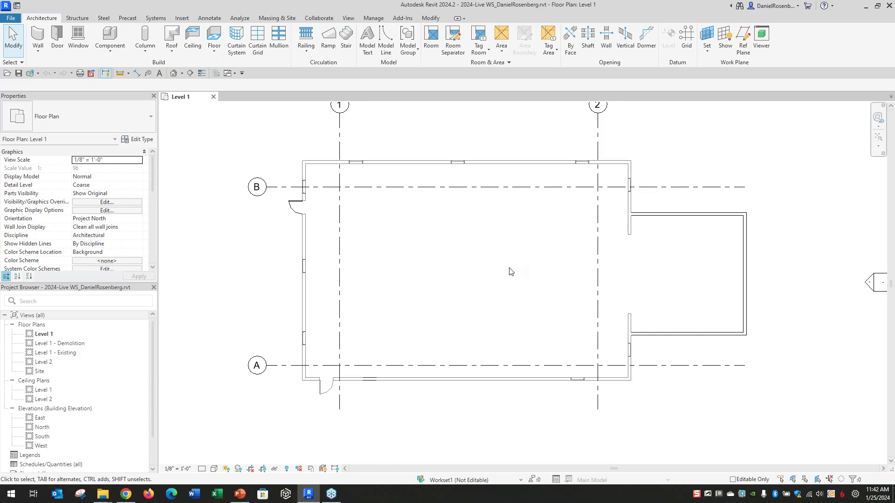
pyautogui.scroll(-1, 266, 263)
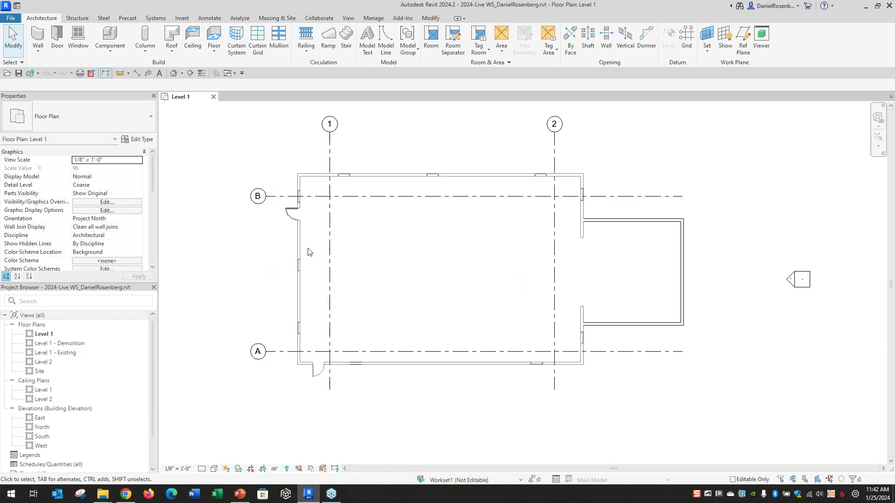
pyautogui.click(150, 116)
pyautogui.click(39, 39)
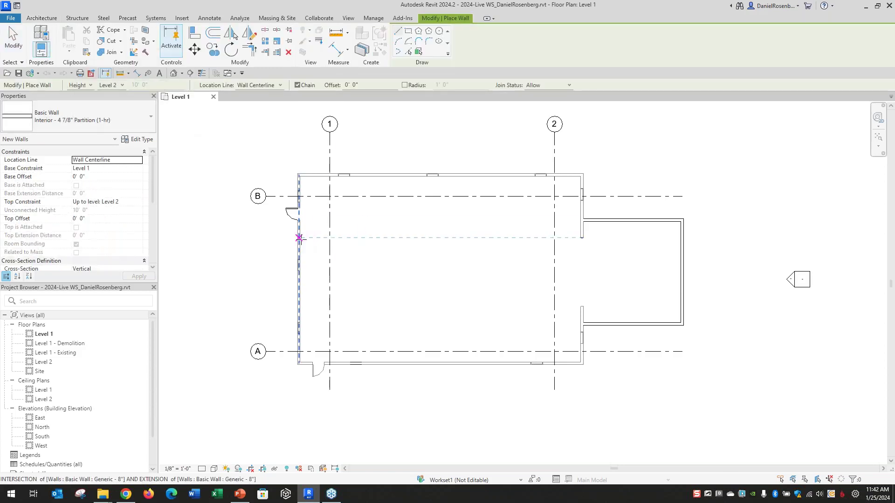
pyautogui.click(301, 240)
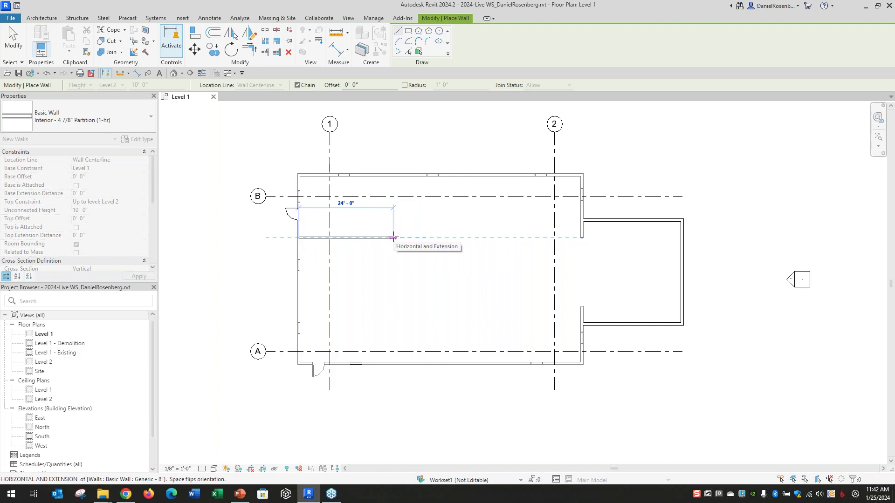
pyautogui.click(394, 238)
pyautogui.click(393, 178)
pyautogui.press('Escape')
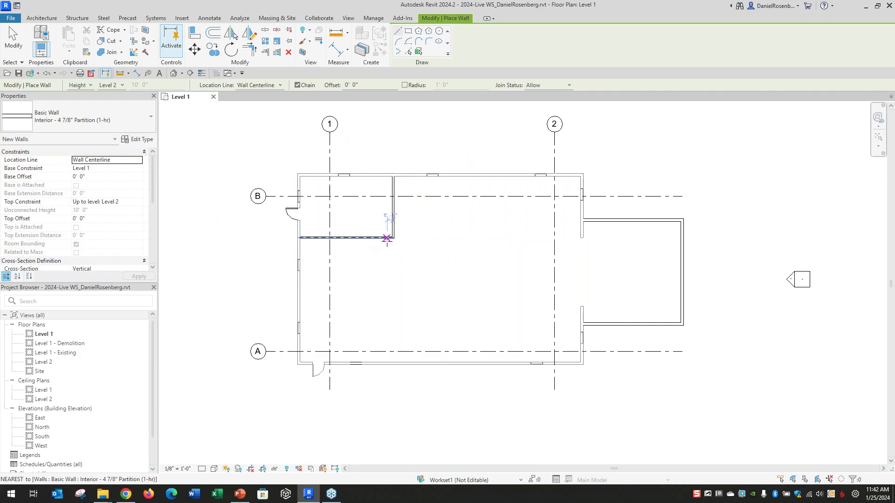
# - Add a partition from the corner room to the lower exterior wall, and a stepped partition running from the lower to the upper exterior wall
pyautogui.click(387, 239)
pyautogui.click(387, 362)
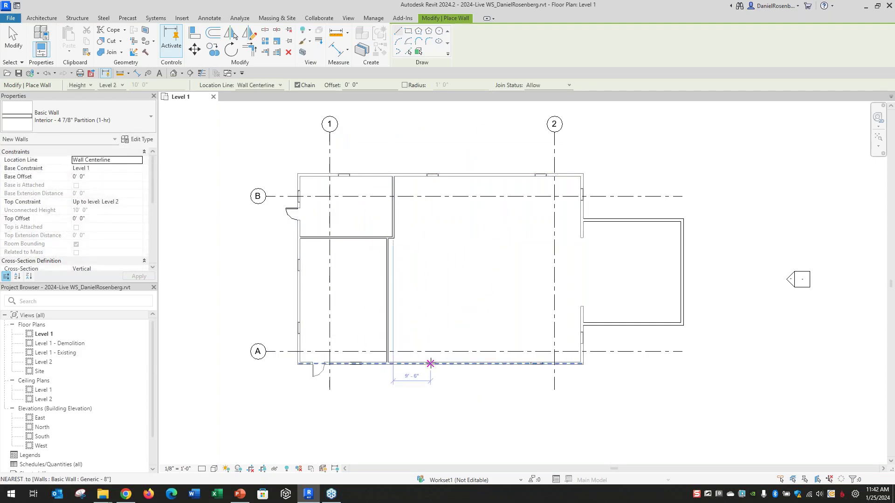
pyautogui.click(431, 363)
pyautogui.click(430, 261)
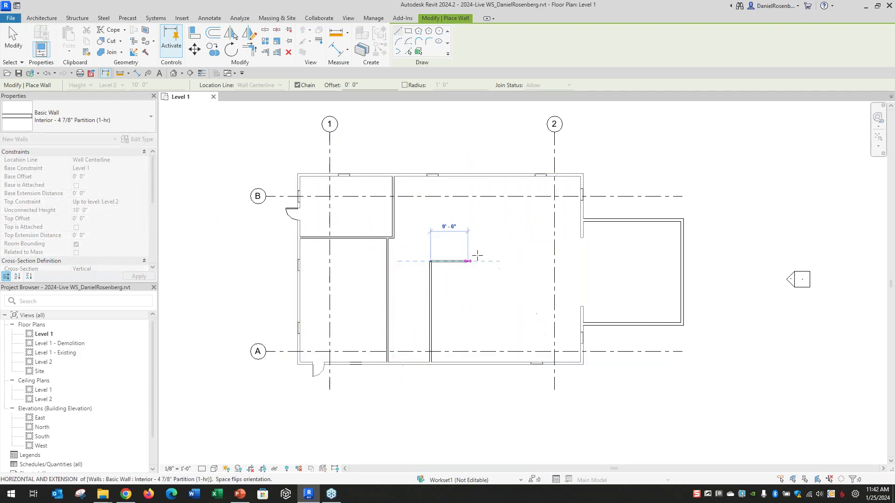
pyautogui.click(505, 261)
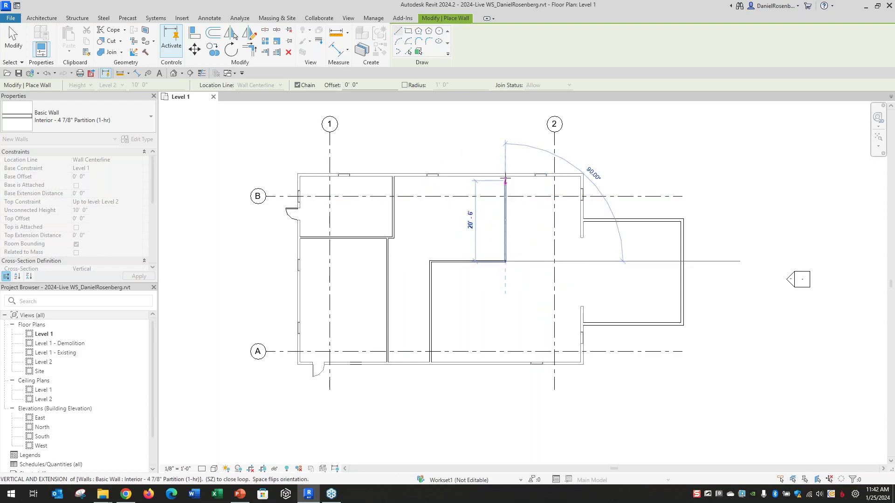
pyautogui.click(505, 175)
pyautogui.press('Escape')
pyautogui.press('Escape')
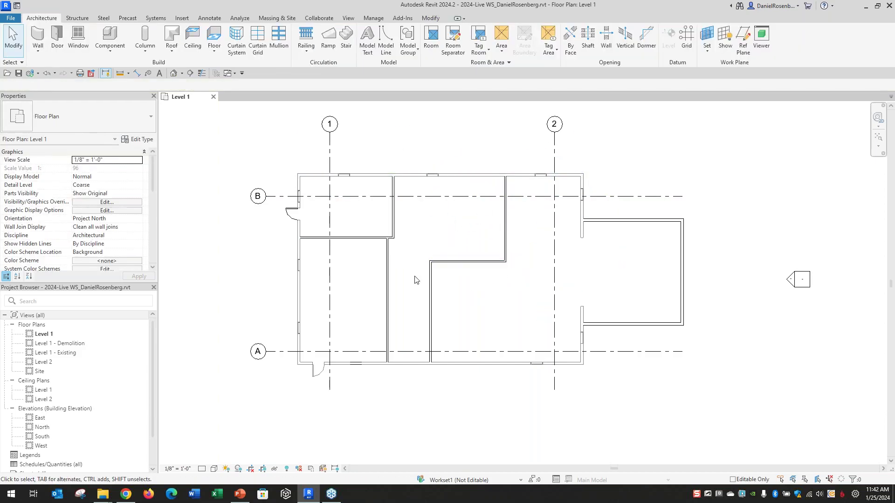
# - Color the Level 1 plan by element owner using the Owners worksharing display
pyautogui.scroll(2, 343, 260)
pyautogui.scroll(-2, 329, 256)
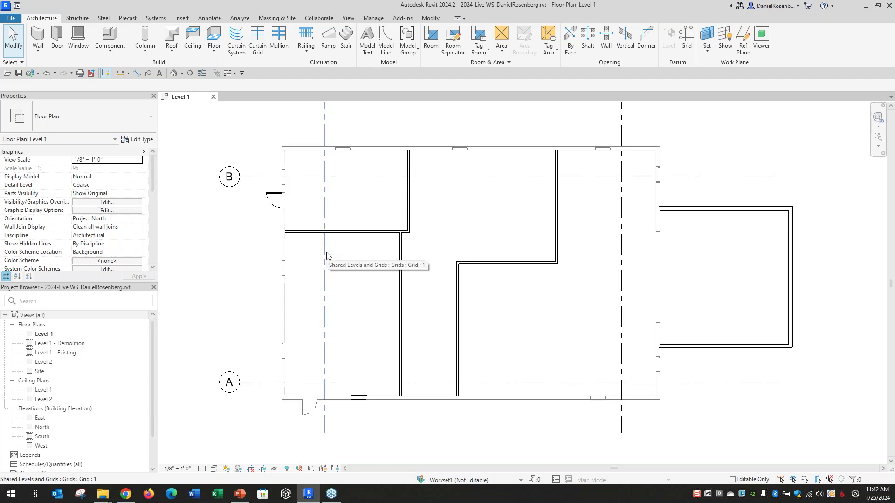
pyautogui.scroll(-1, 459, 279)
pyautogui.scroll(2, 410, 254)
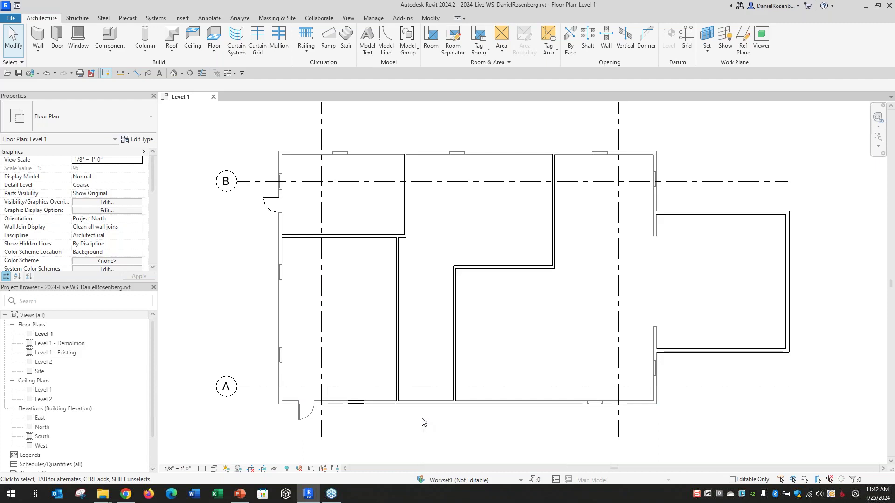
pyautogui.click(299, 469)
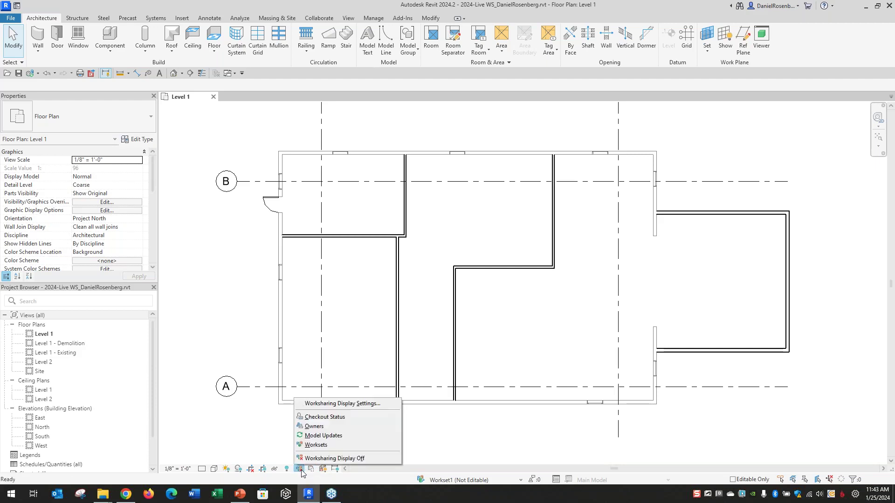
pyautogui.click(314, 426)
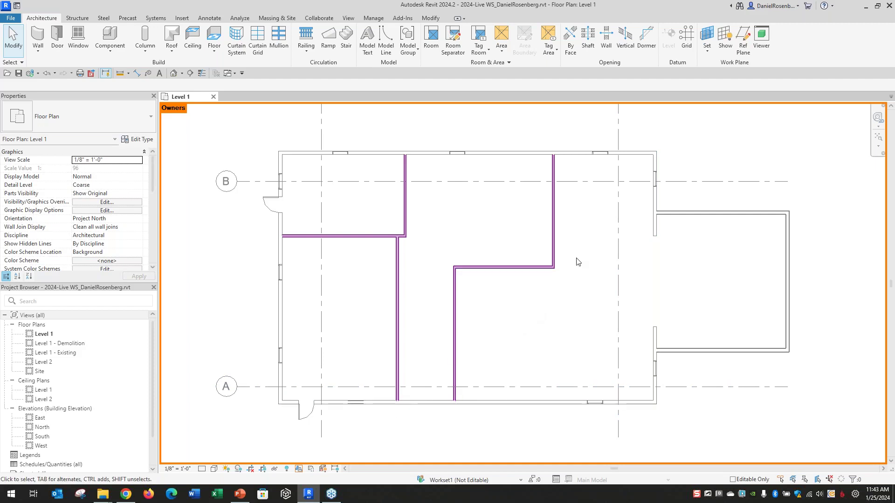
# - Move the end wall of the building extension outward, away from the main building, and turn the worksharing display off
pyautogui.click(786, 253)
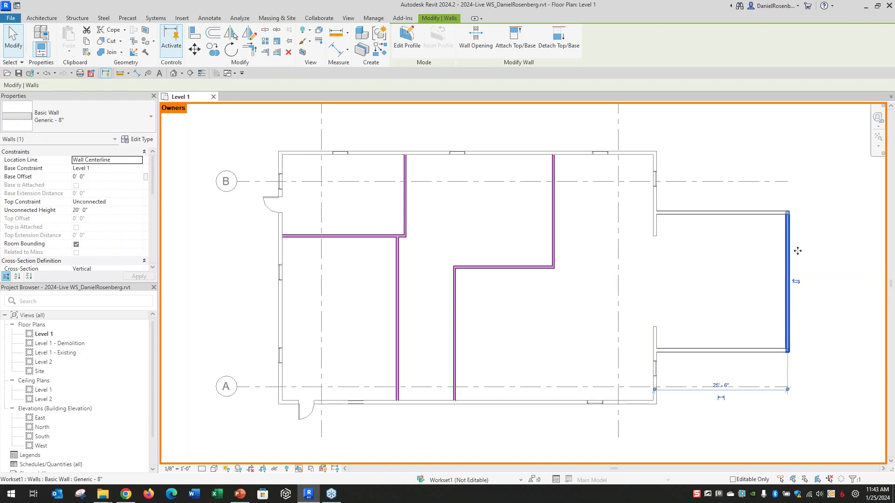
pyautogui.moveTo(796, 281); pyautogui.dragTo(810, 282)
pyautogui.click(771, 270)
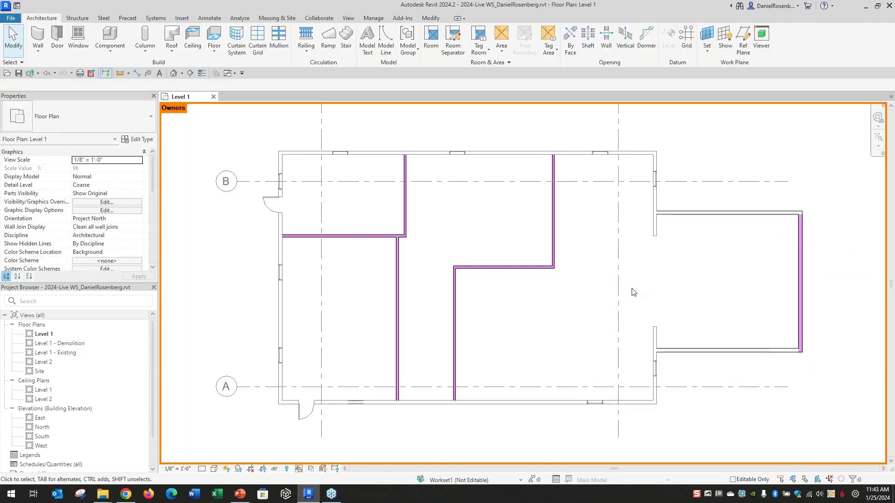
pyautogui.click(302, 472)
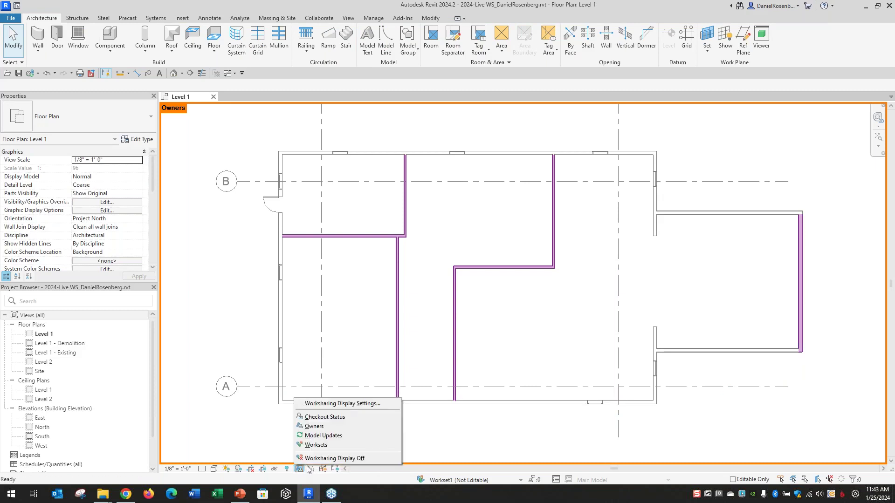
pyautogui.click(335, 459)
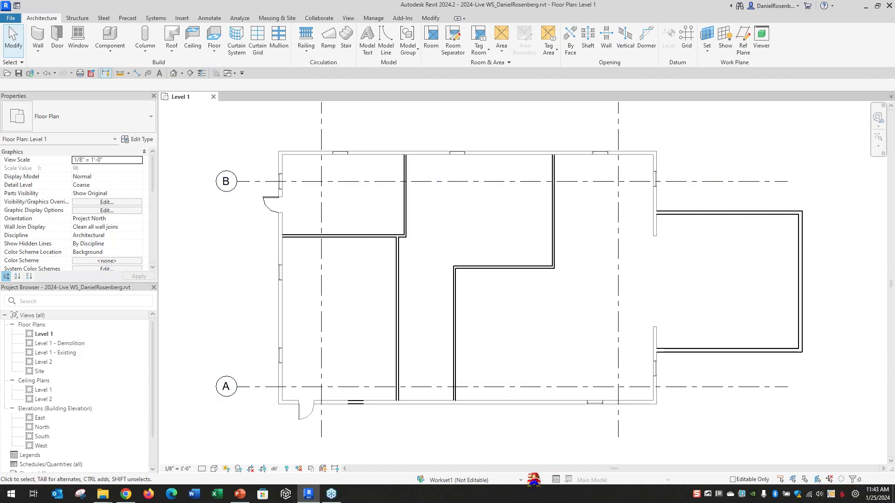
# - Open the workset list and outline the Shared Levels and Grids row in red
pyautogui.click(422, 479)
pyautogui.moveTo(549, 95); pyautogui.dragTo(509, 97)
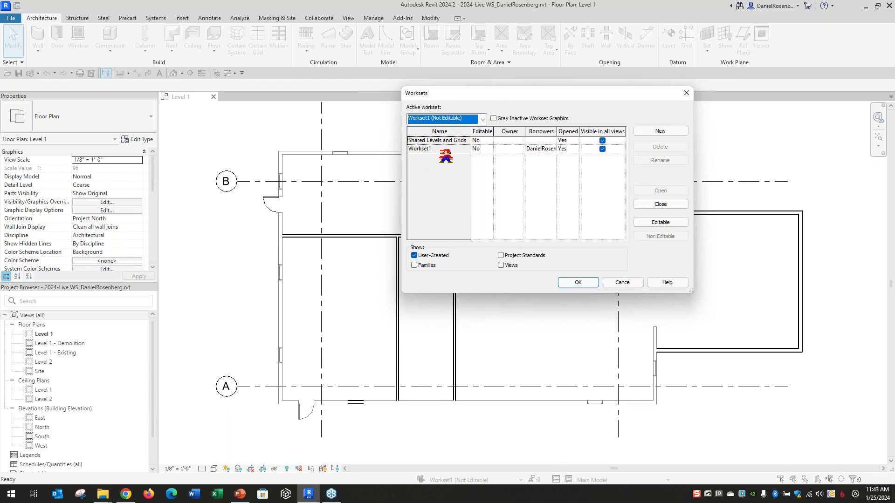
pyautogui.moveTo(404, 133)
pyautogui.mouseDown()
pyautogui.moveTo(597, 163)
pyautogui.moveTo(628, 145)
pyautogui.mouseUp()
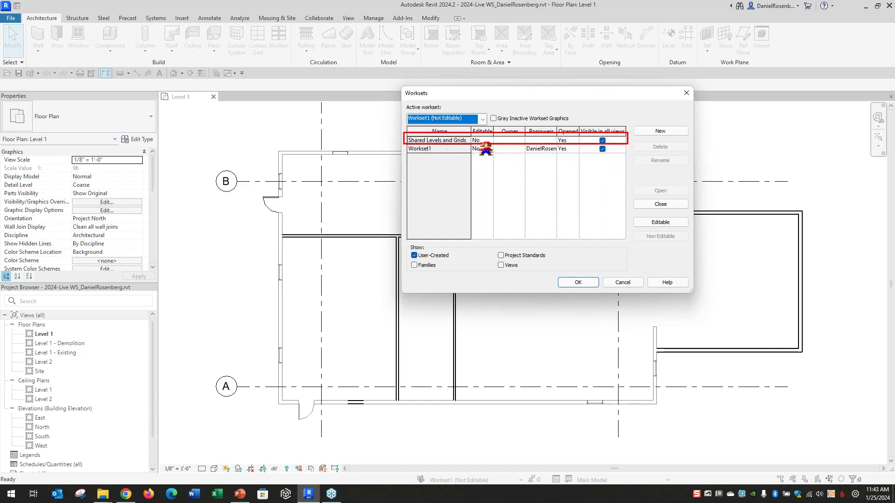
# - Outline the Workset1 row and the command for creating a workset in red, clearing the markings
pyautogui.press('Escape')
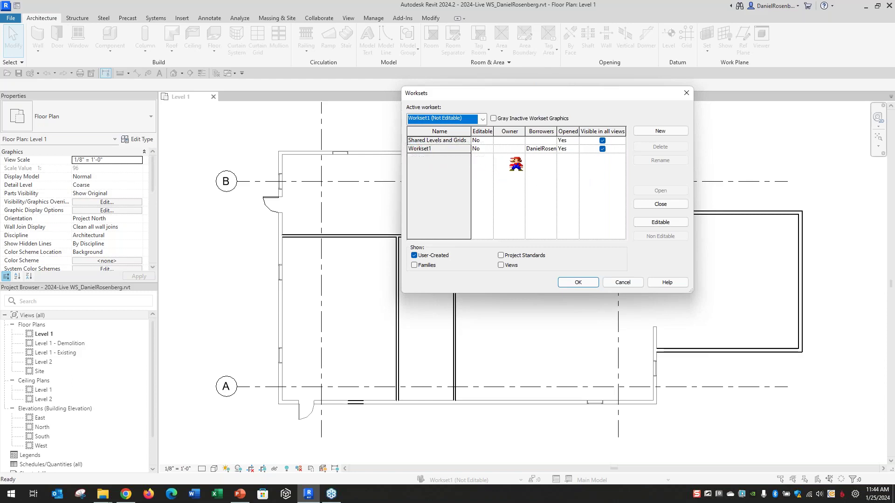
pyautogui.click(636, 163)
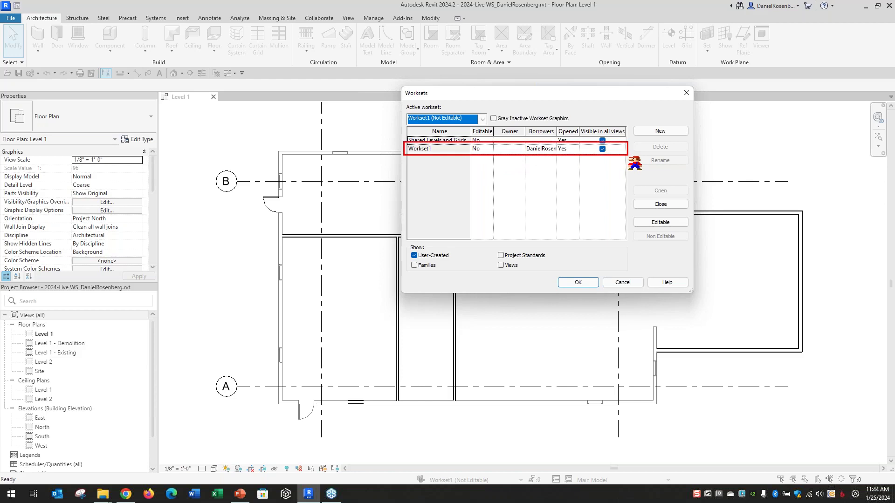
pyautogui.moveTo(627, 125); pyautogui.dragTo(691, 139)
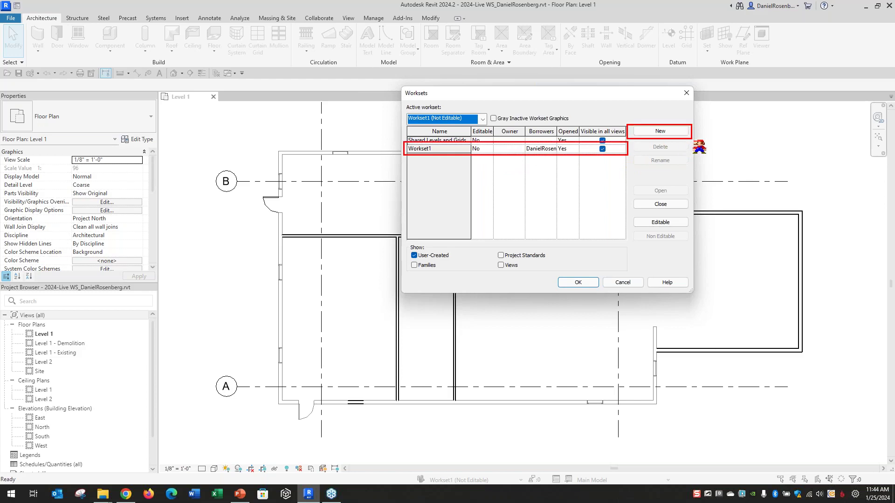
pyautogui.press('Escape')
# - Create two worksets named CORE AND SHELL and INTERIOR, both visible in all views
pyautogui.click(667, 129)
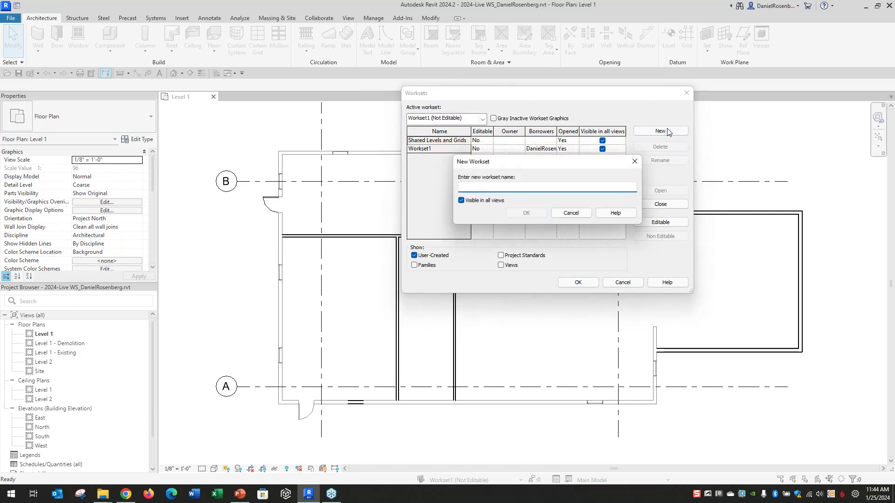
pyautogui.write('CORE AND SHELL')
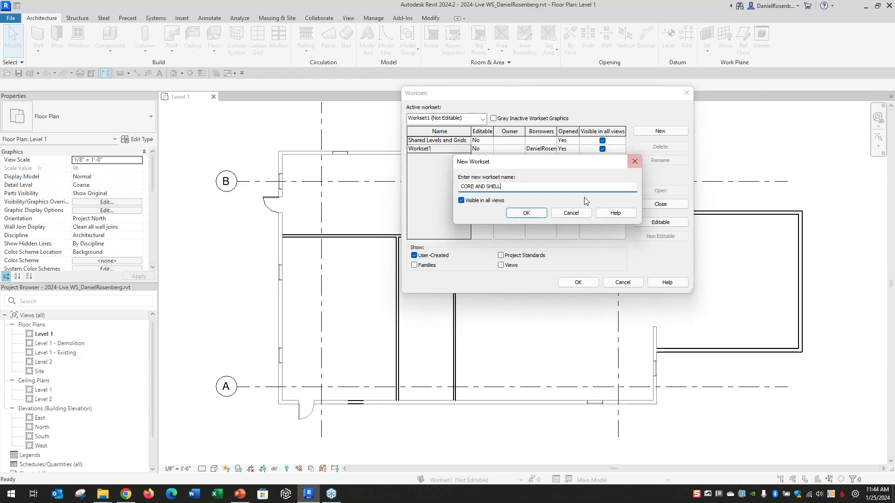
pyautogui.click(536, 213)
pyautogui.click(653, 132)
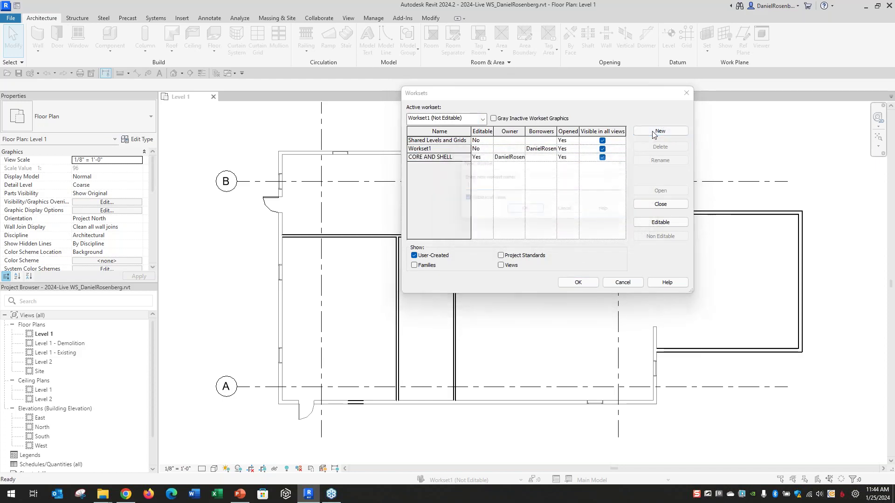
pyautogui.write('INTERIOR')
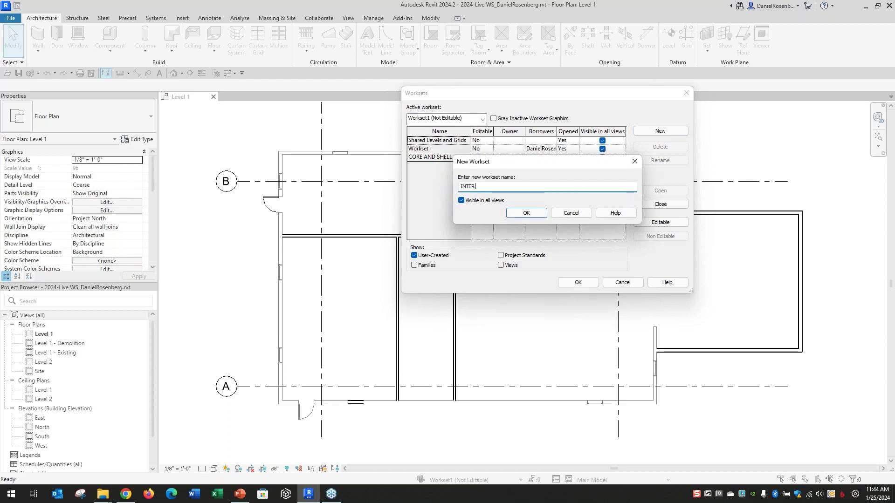
pyautogui.click(523, 214)
# - Accept the workset list and make INTERIOR the active workset
pyautogui.click(447, 157)
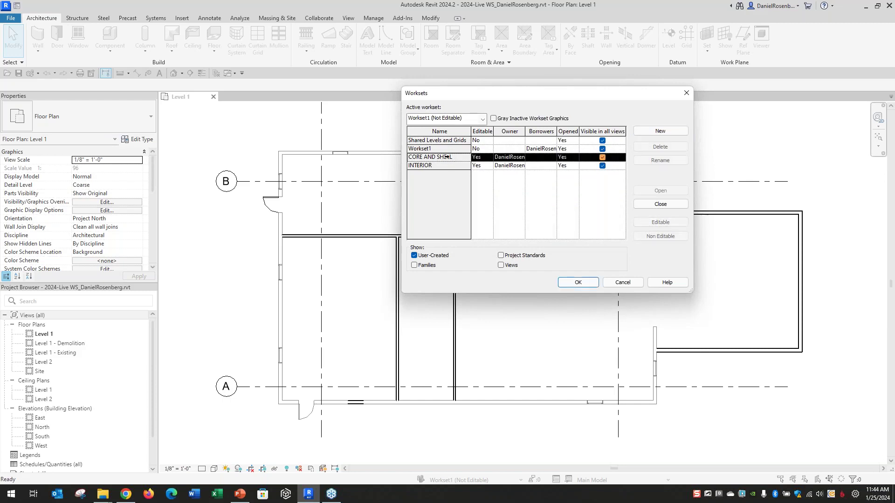
pyautogui.click(449, 167)
pyautogui.click(579, 282)
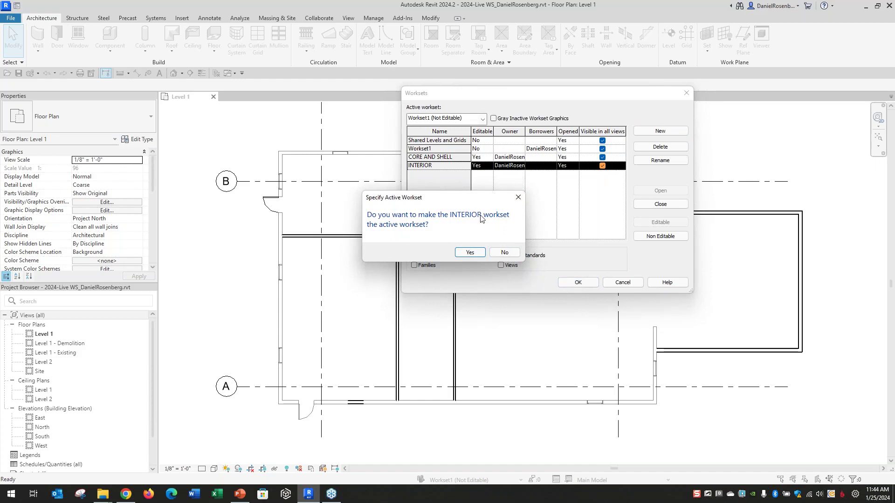
pyautogui.click(479, 253)
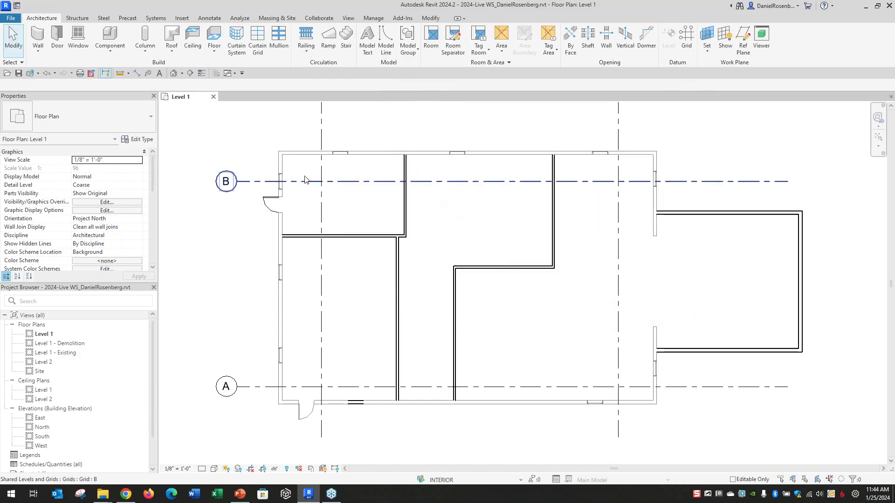
# - Place Single-Flush 36" x 84" doors in the corner room's lower partition and the stepped partition's horizontal segment, and check the first door's workset
pyautogui.click(58, 36)
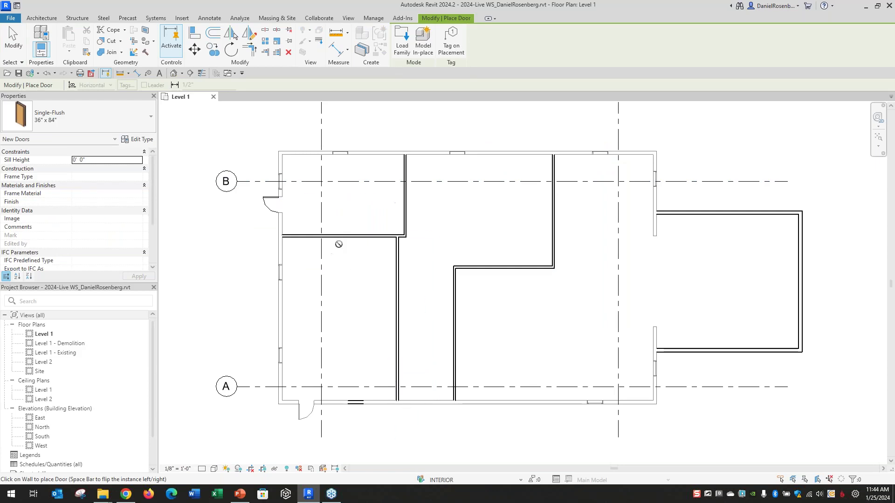
pyautogui.click(299, 238)
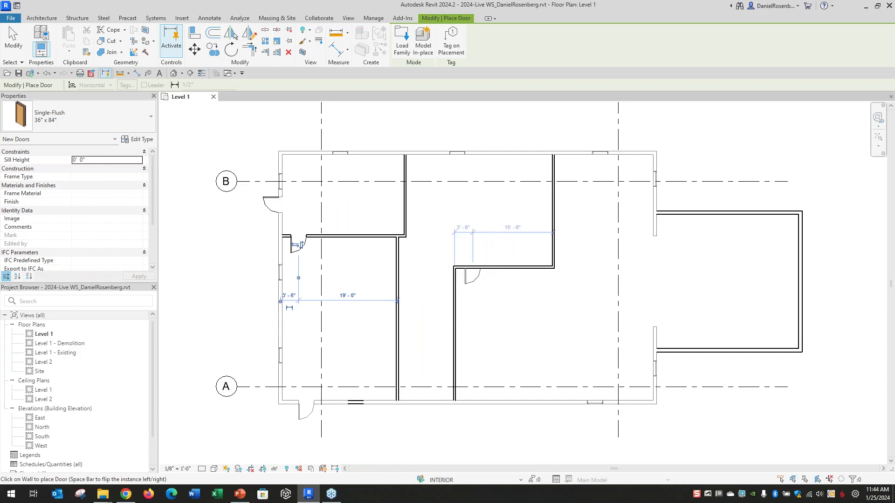
pyautogui.click(539, 261)
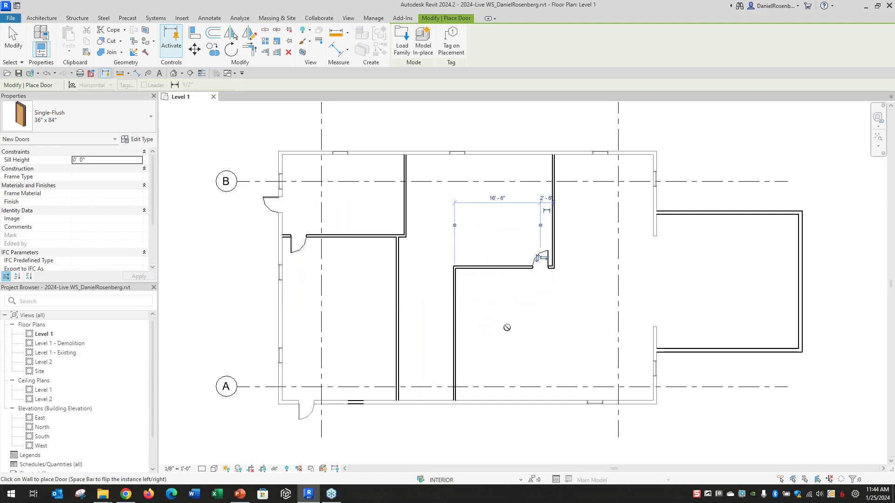
pyautogui.press('Escape')
pyautogui.press('Escape')
pyautogui.click(302, 247)
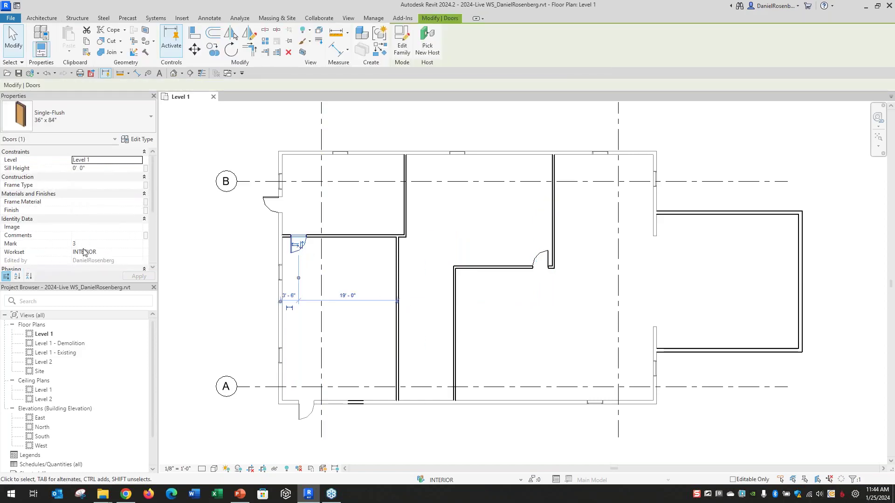
pyautogui.click(201, 239)
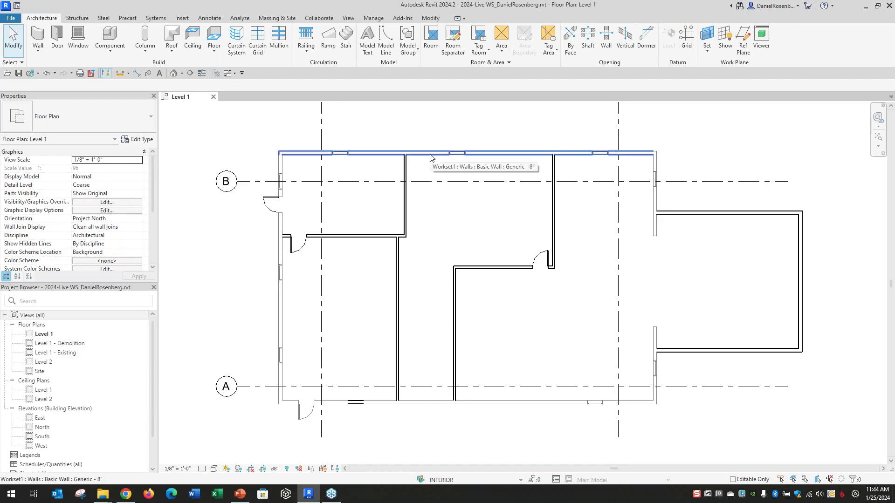
# - Assign the exterior walls with their doors and windows to the CORE AND SHELL workset, excluding the grids and interior partitions
pyautogui.scroll(-2, 444, 239)
pyautogui.moveTo(746, 158); pyautogui.dragTo(307, 394)
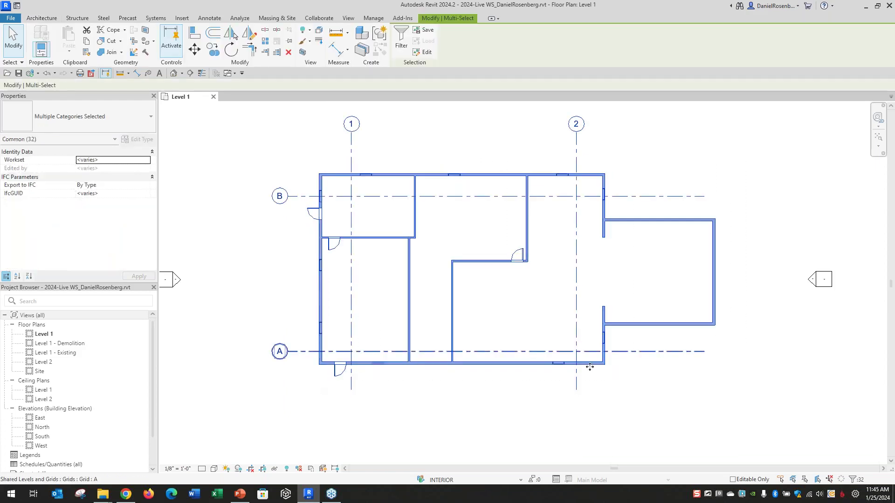
pyautogui.click(855, 480)
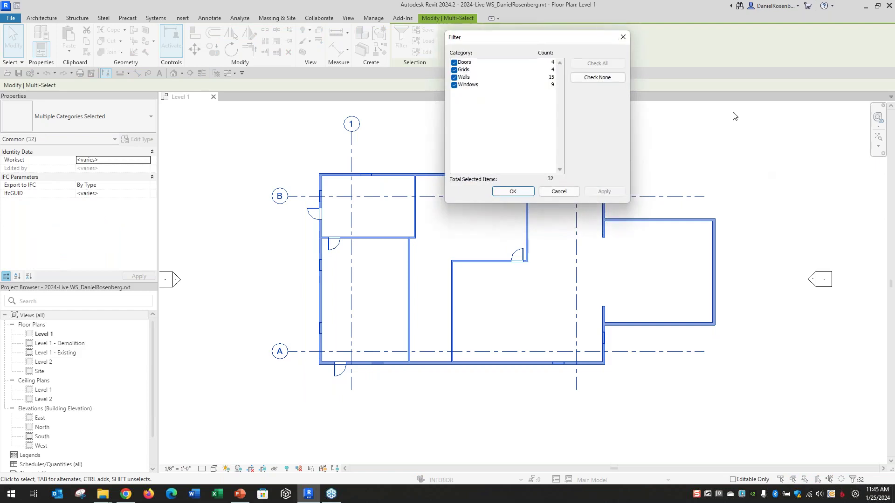
pyautogui.click(454, 70)
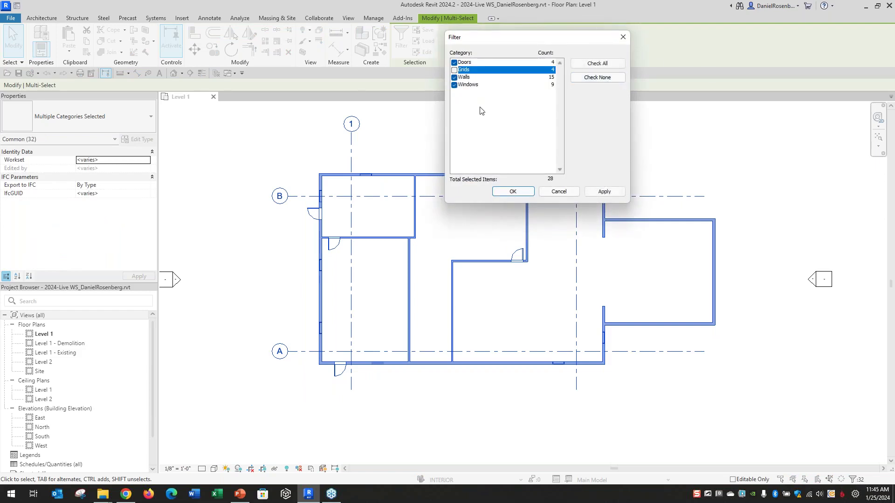
pyautogui.click(499, 196)
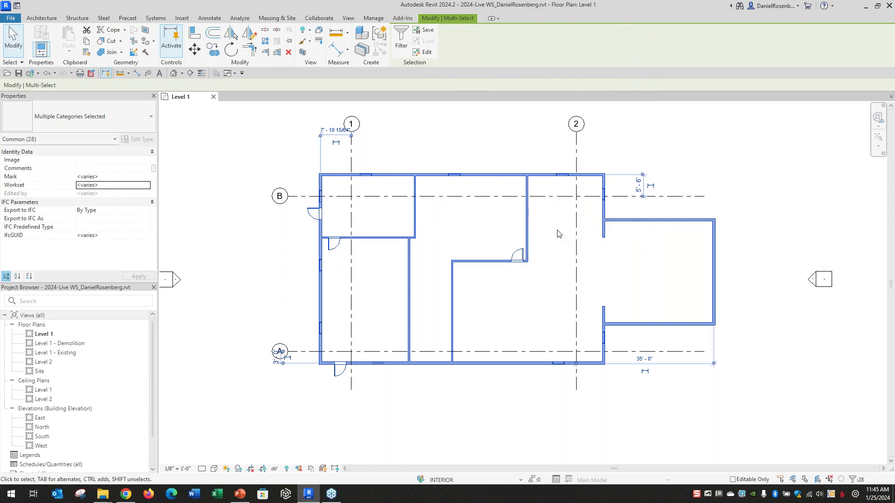
pyautogui.moveTo(558, 206); pyautogui.dragTo(367, 326)
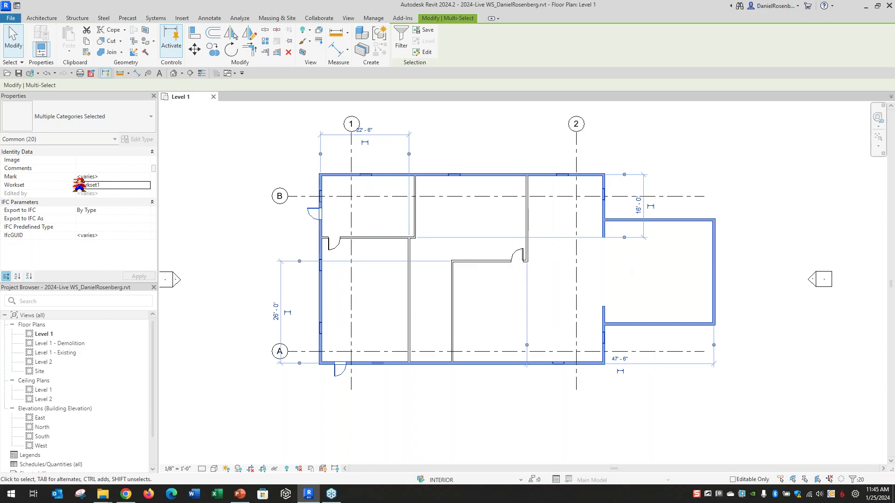
pyautogui.click(149, 187)
pyautogui.click(110, 193)
pyautogui.click(246, 155)
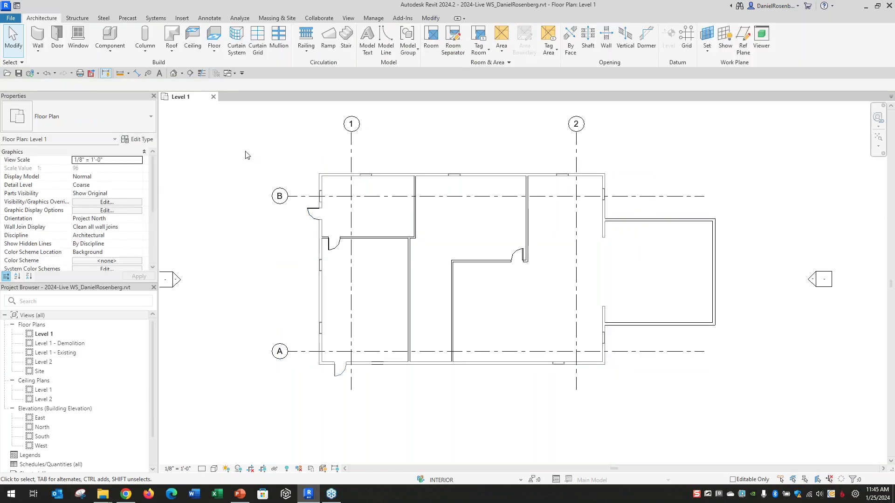
# - Color the Level 1 plan by workset using the Worksets worksharing display
pyautogui.scroll(2, 321, 212)
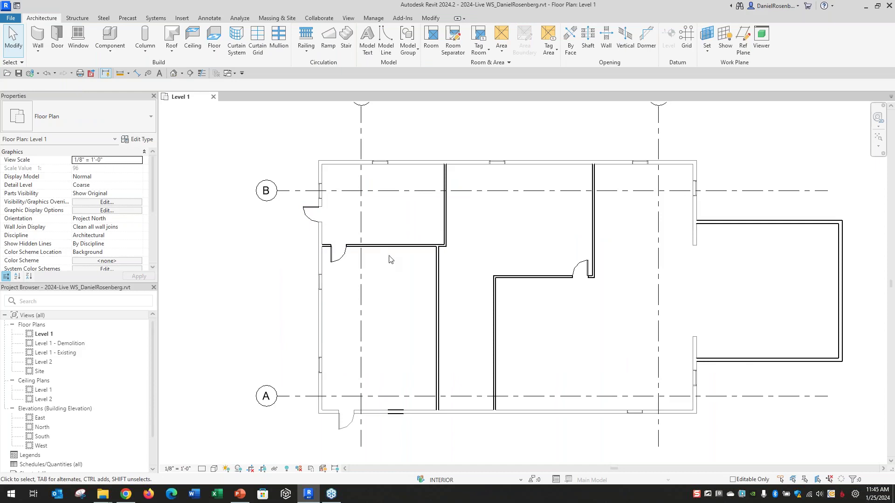
pyautogui.scroll(-2, 392, 255)
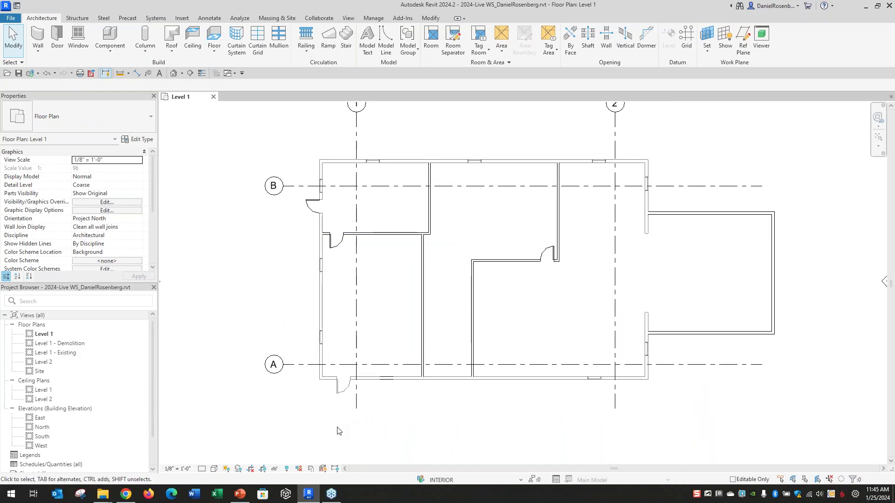
pyautogui.click(299, 469)
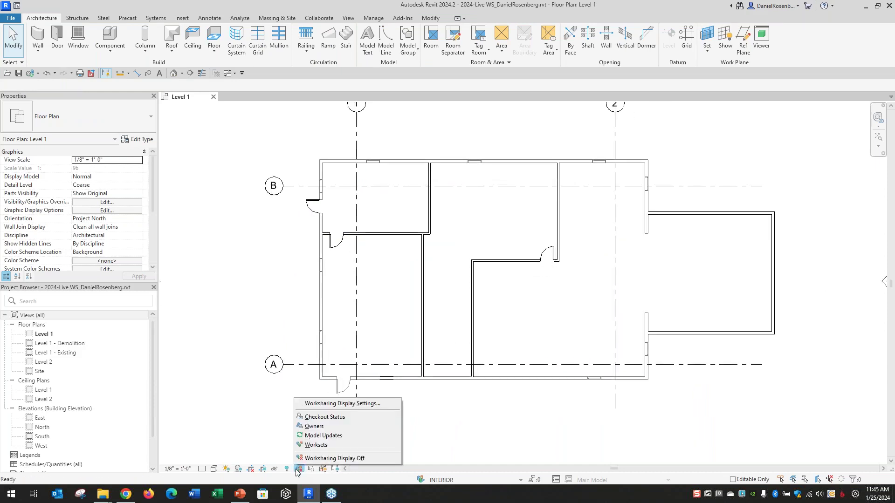
pyautogui.click(316, 445)
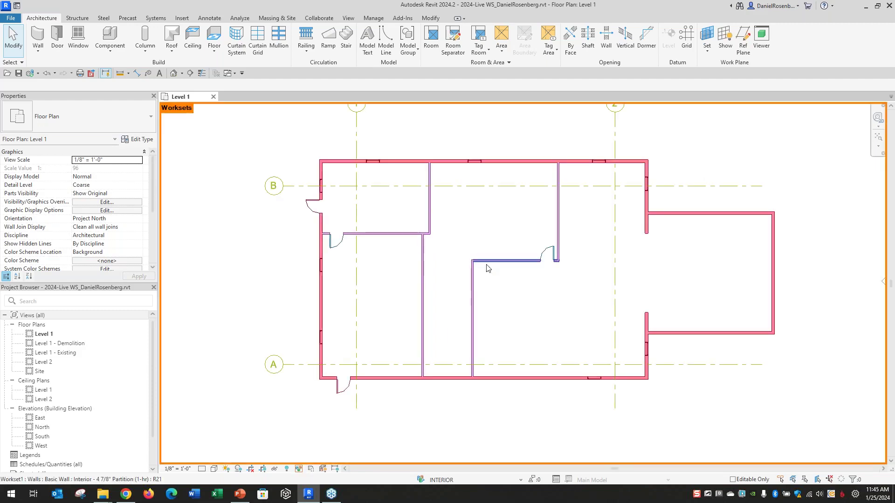
pyautogui.moveTo(484, 269)
pyautogui.scroll(2, 433, 312)
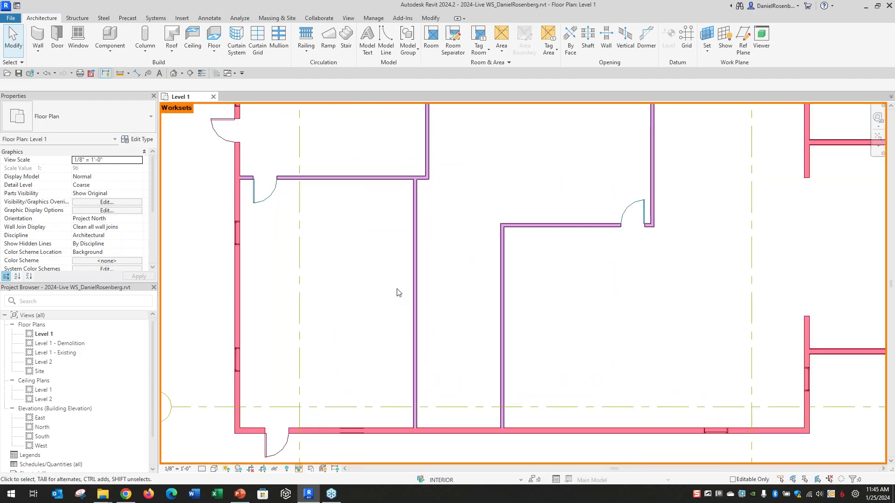
pyautogui.scroll(-2, 390, 277)
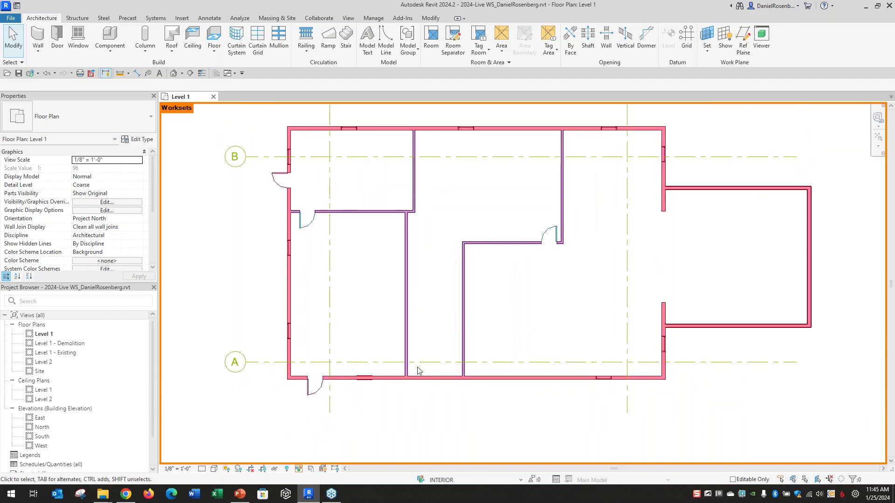
# - Review the color assigned to each workset in the worksharing display settings
pyautogui.click(298, 469)
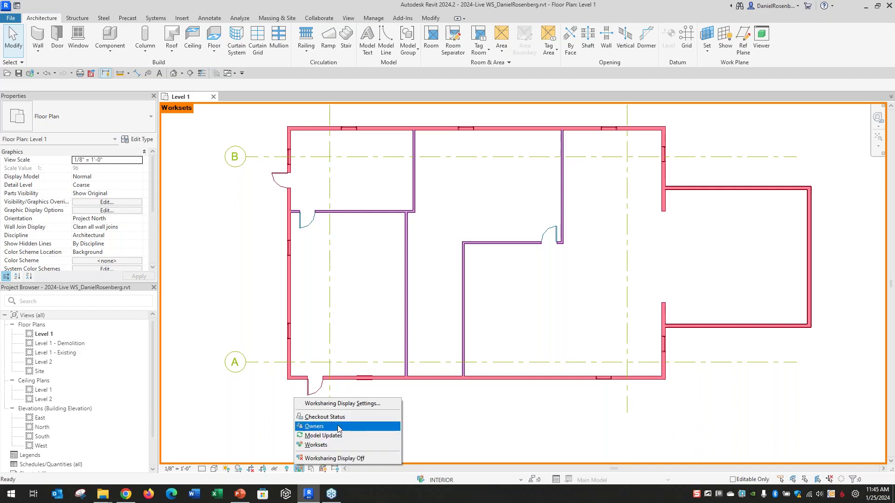
pyautogui.click(350, 406)
pyautogui.moveTo(542, 168); pyautogui.dragTo(777, 169)
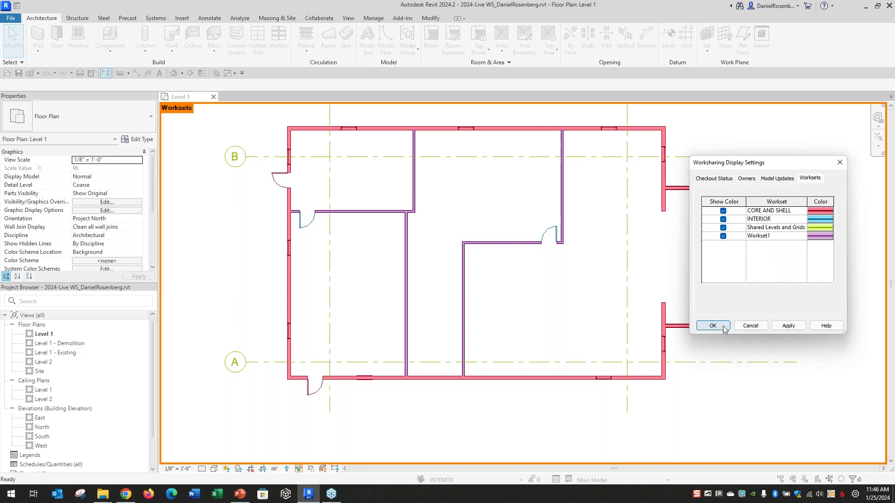
pyautogui.click(464, 293)
pyautogui.click(752, 326)
# - Assign all six interior 4 7/8" partition walls on the Level 1 plan to the INTERIOR workset
pyautogui.click(465, 285)
pyautogui.keyDown('ctrl'); pyautogui.click(406, 275); pyautogui.keyUp('ctrl')
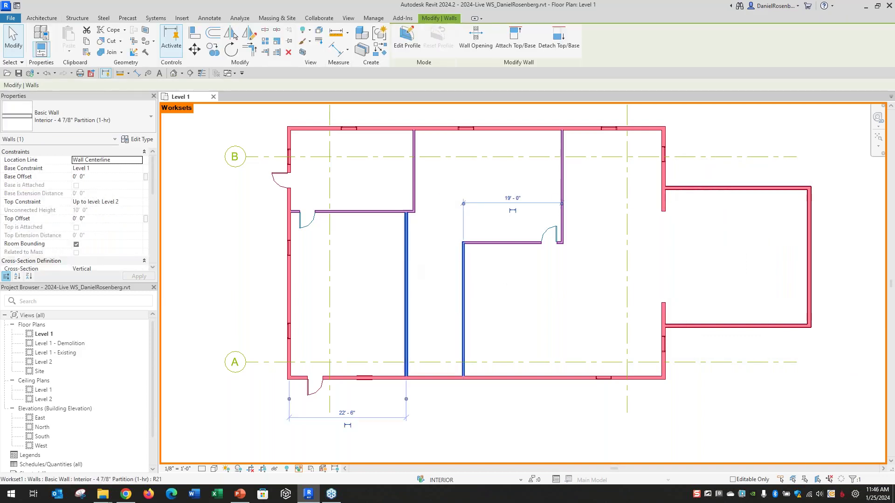
pyautogui.keyDown('ctrl'); pyautogui.click(401, 211); pyautogui.keyUp('ctrl')
pyautogui.keyDown('ctrl'); pyautogui.click(504, 243); pyautogui.keyUp('ctrl')
pyautogui.keyDown('ctrl'); pyautogui.click(560, 243); pyautogui.keyUp('ctrl')
pyautogui.scroll(3, 557, 241)
pyautogui.scroll(2, 560, 238)
pyautogui.scroll(-6, 565, 232)
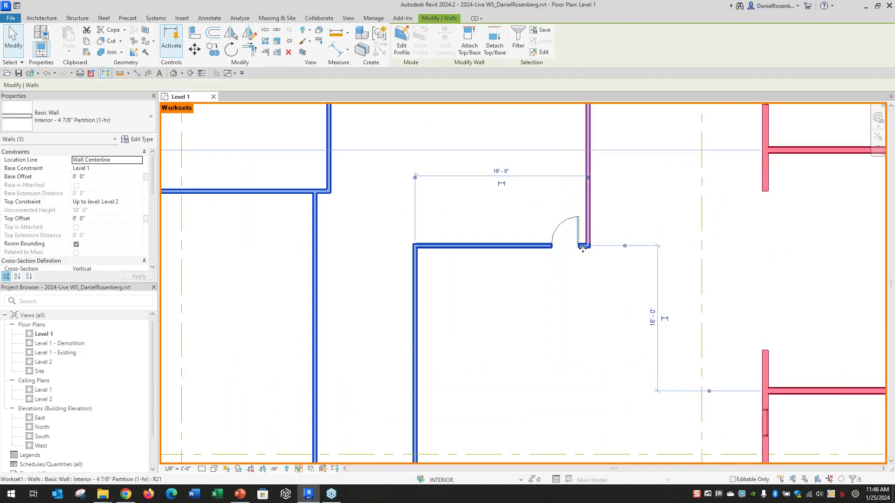
pyautogui.keyDown('ctrl'); pyautogui.click(606, 182); pyautogui.keyUp('ctrl')
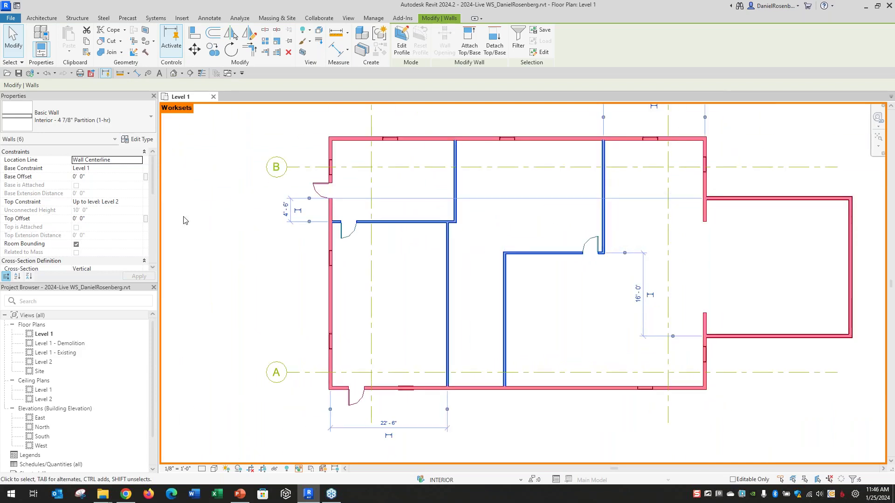
pyautogui.scroll(-3, 135, 255)
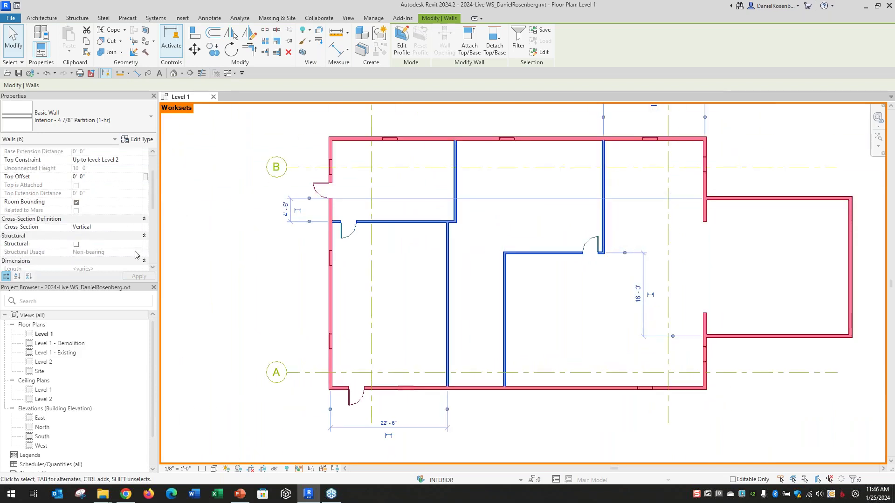
pyautogui.scroll(1, 135, 254)
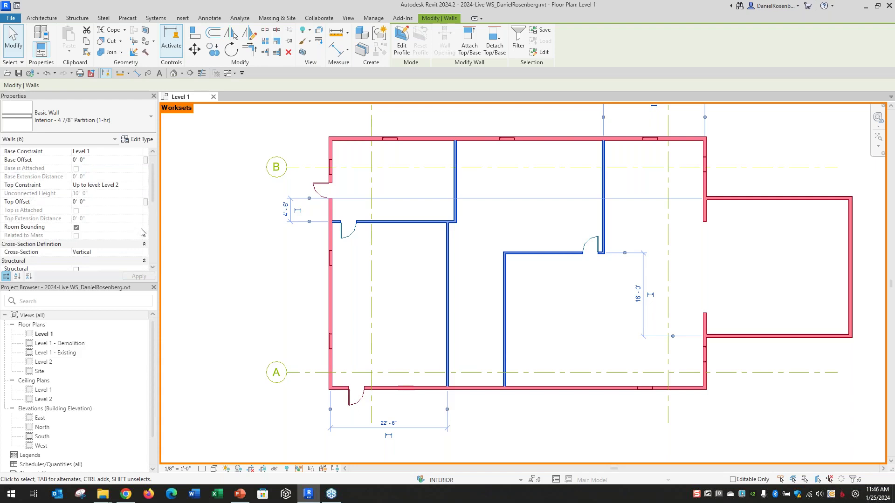
pyautogui.scroll(-6, 142, 232)
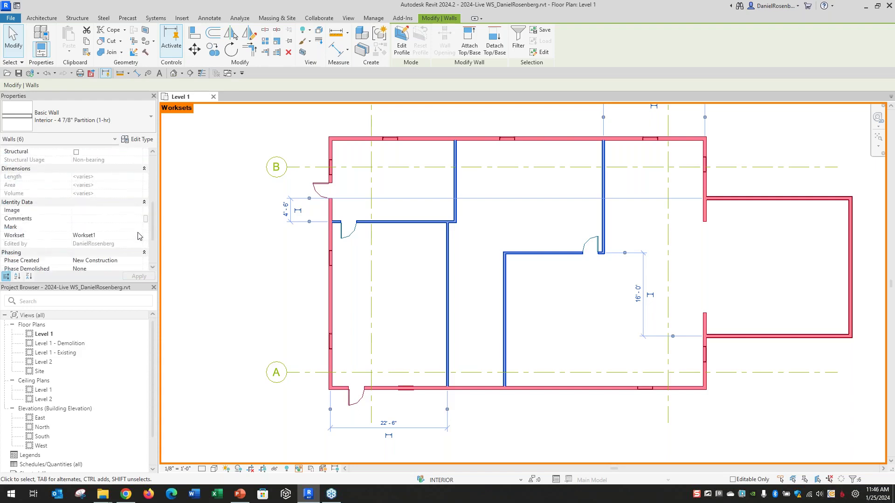
pyautogui.click(138, 236)
pyautogui.click(114, 253)
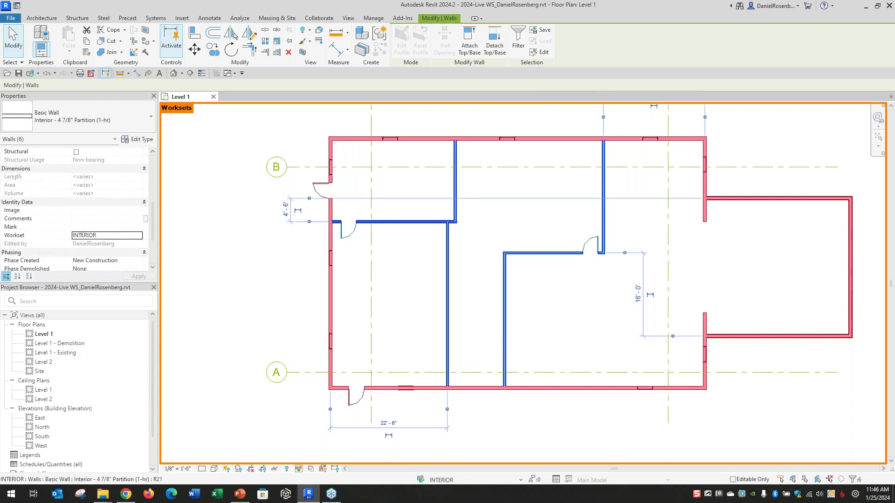
pyautogui.click(426, 184)
pyautogui.scroll(-1, 598, 330)
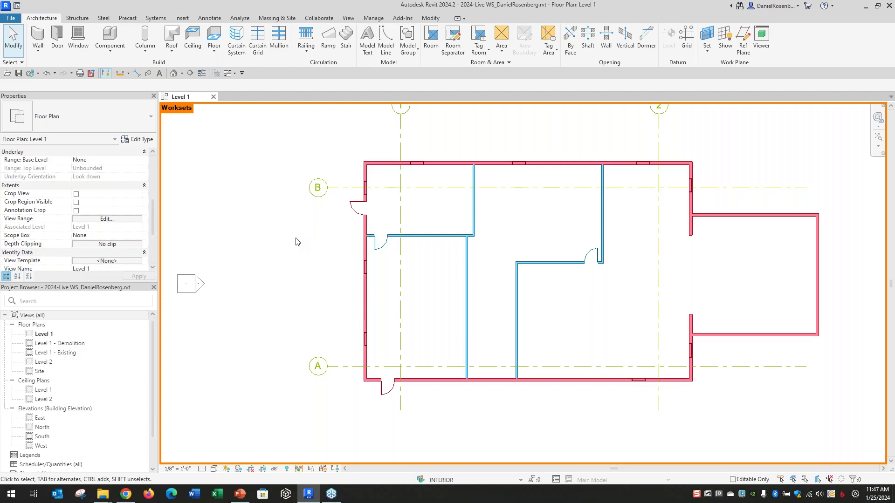
# - Hide the INTERIOR workset in the Level 1 floor plan through its visibility/graphic overrides
pyautogui.press('v')
pyautogui.press('g')
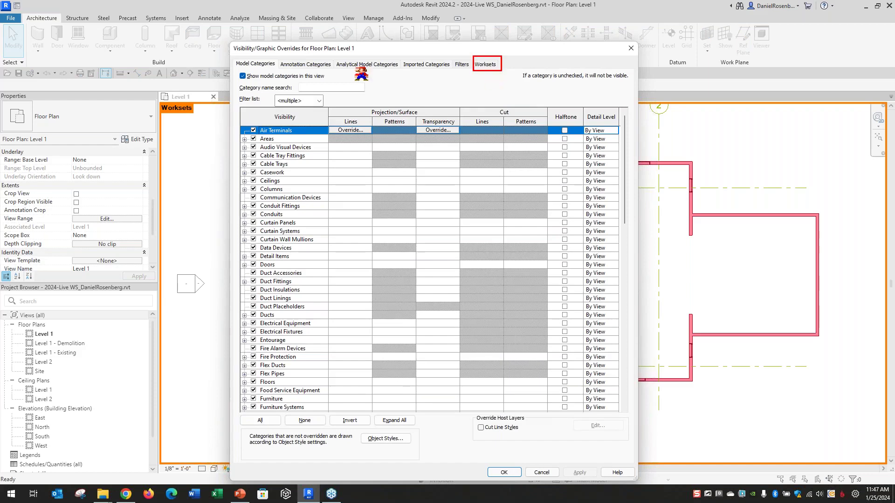
pyautogui.click(486, 65)
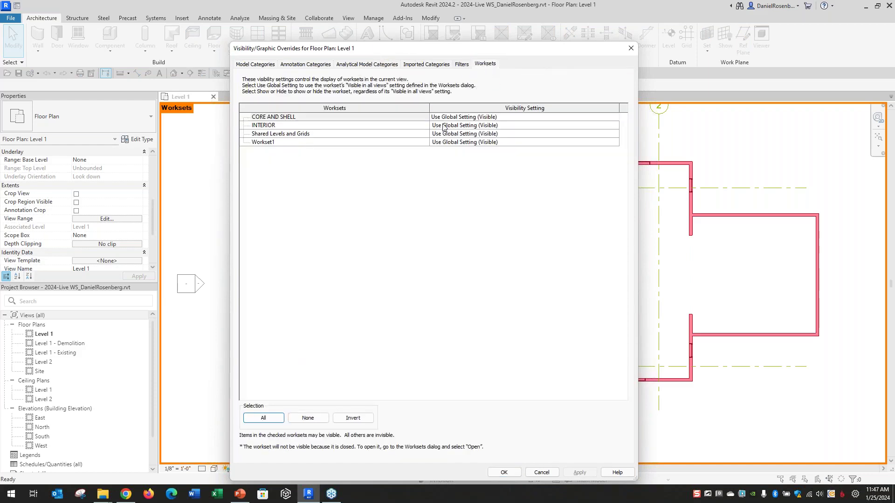
pyautogui.click(615, 126)
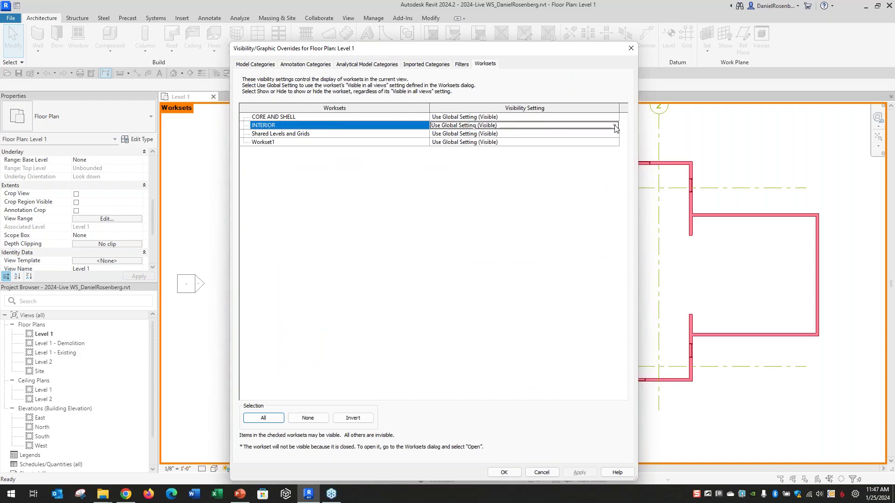
pyautogui.click(614, 126)
pyautogui.click(441, 140)
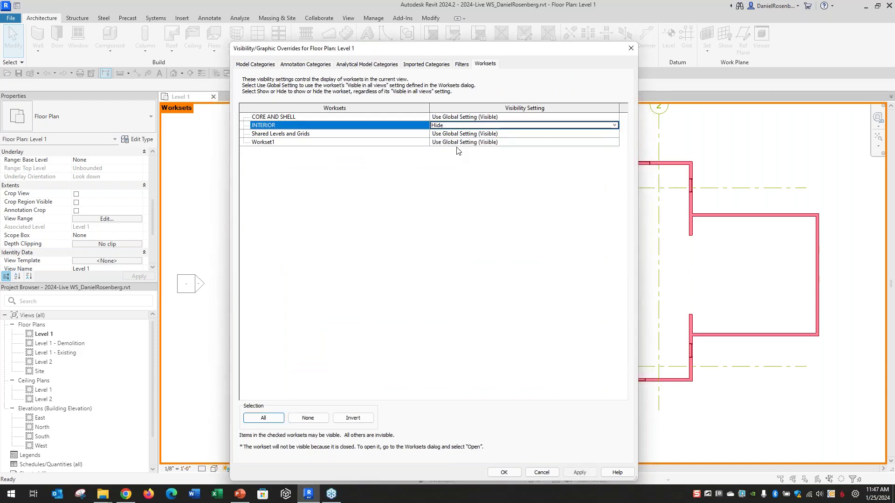
pyautogui.click(509, 473)
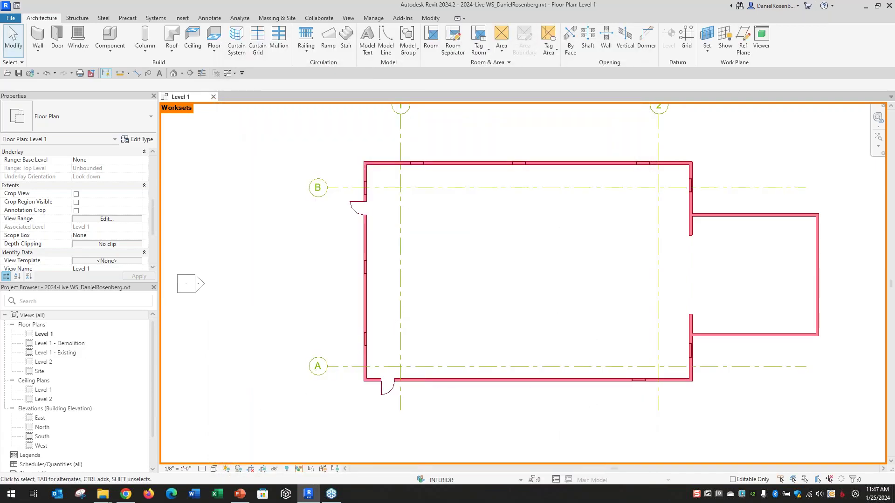
# - Switch to the PowerPoint presentation
pyautogui.hotkey('alt', 'Tab')
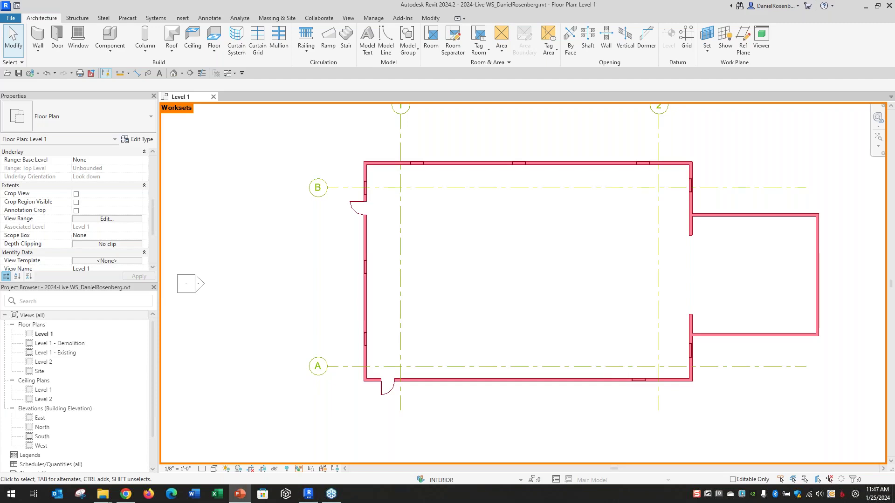